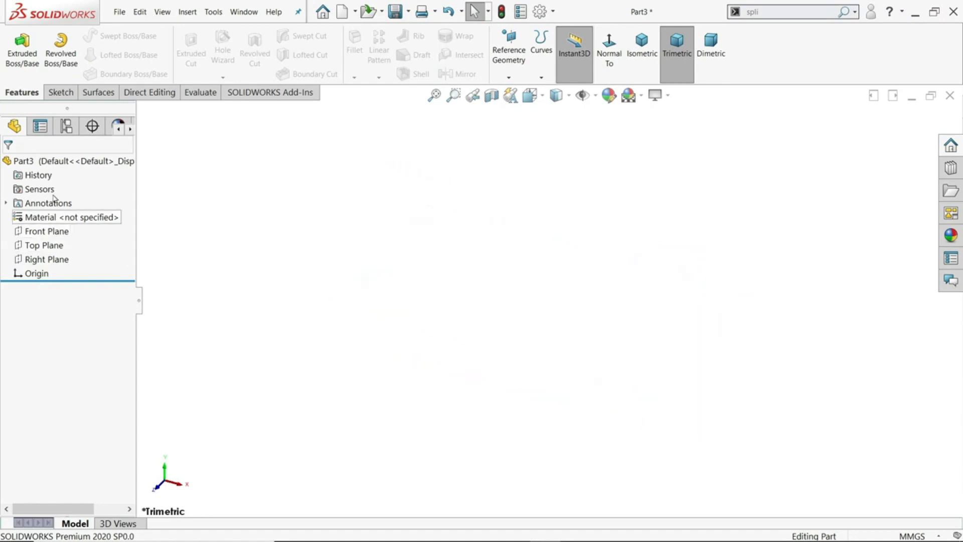
Start a new sketch on the Front Plane
left_click(60, 93)
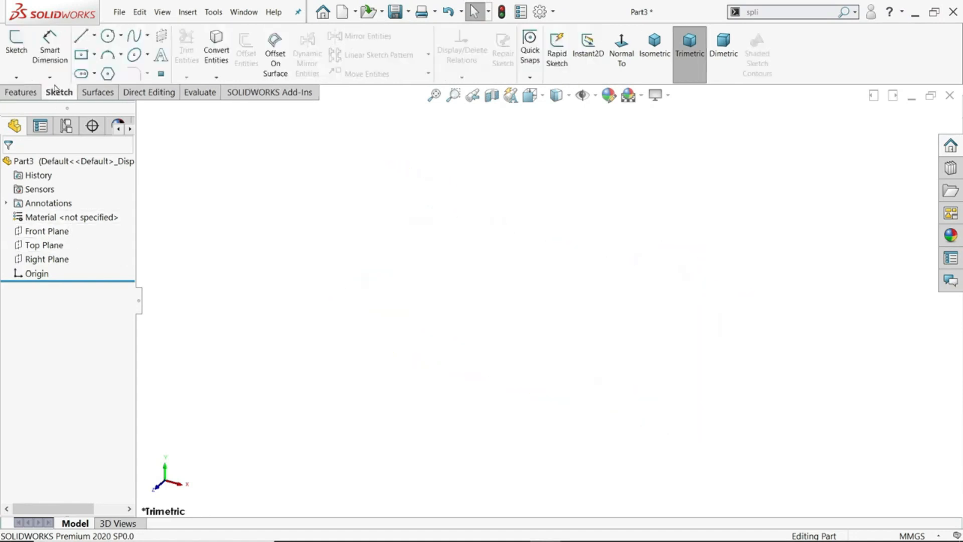
left_click(17, 50)
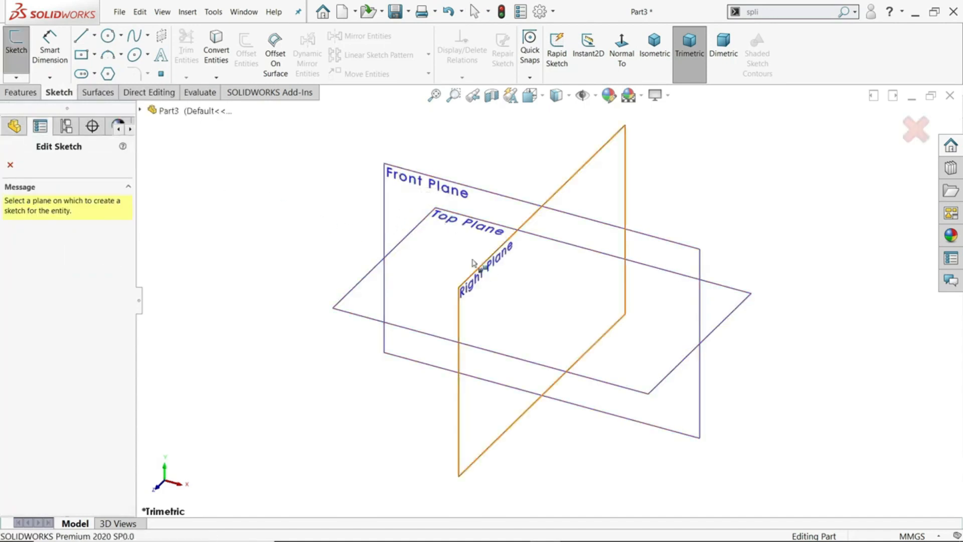
left_click(414, 180)
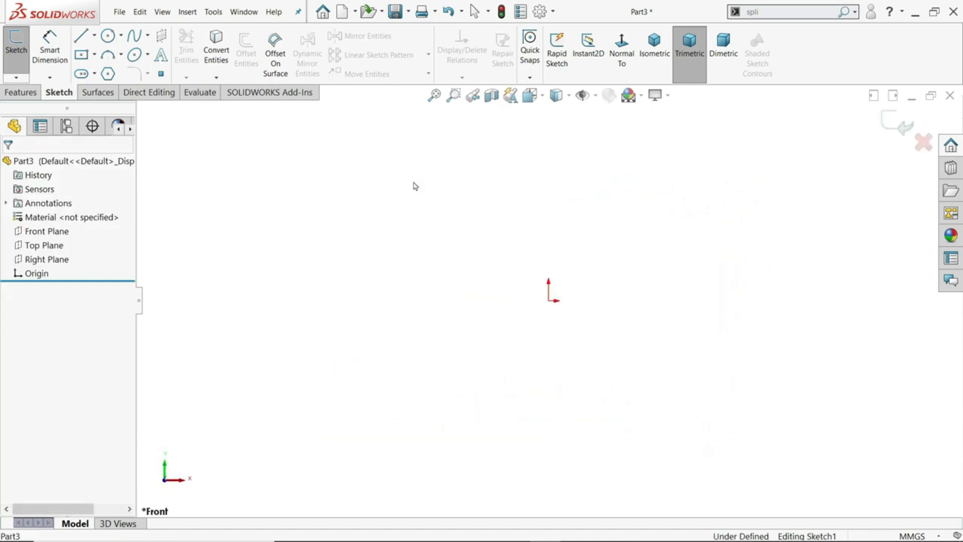
Draw a vertical centerline through the origin, with its longer part above the origin
left_click(95, 36)
left_click(96, 36)
left_click(95, 36)
left_click(95, 36)
left_click(95, 36)
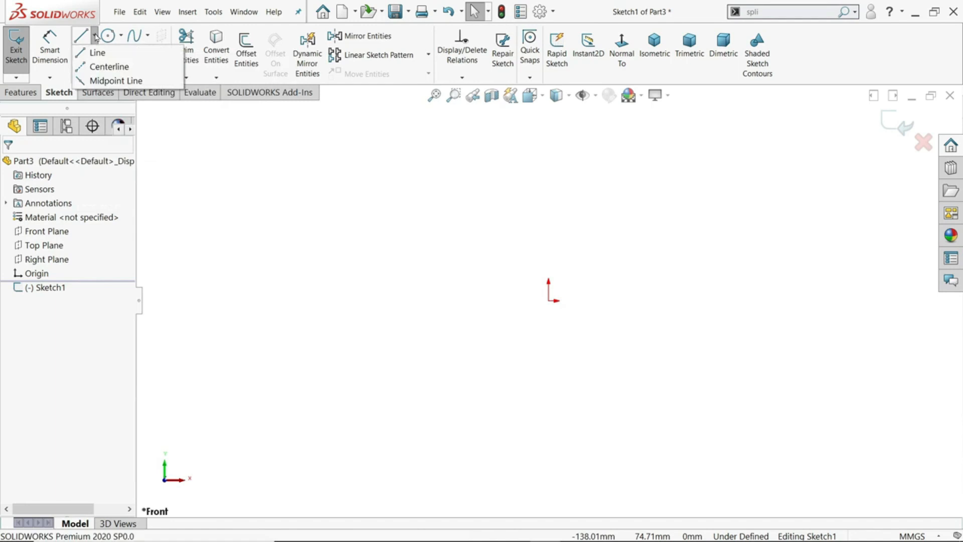
left_click(102, 67)
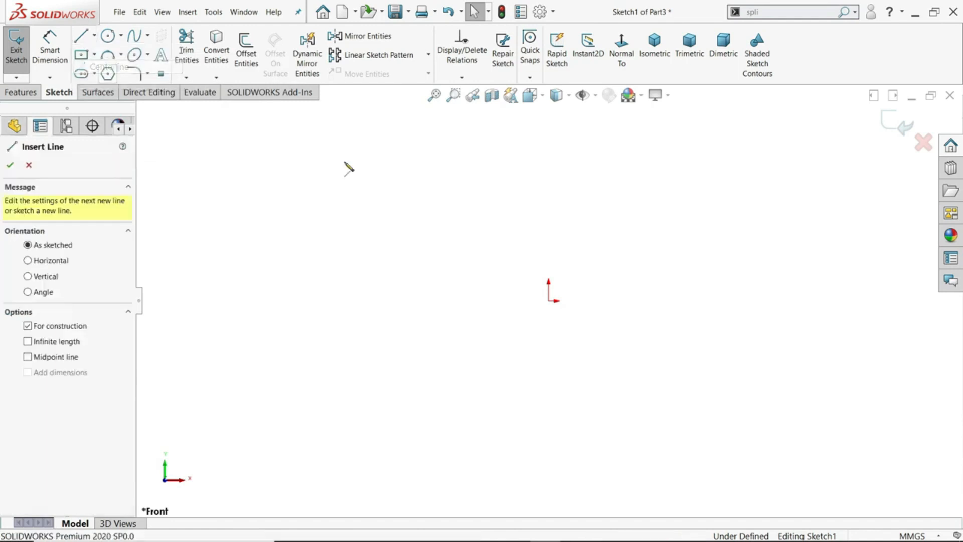
left_click(549, 117)
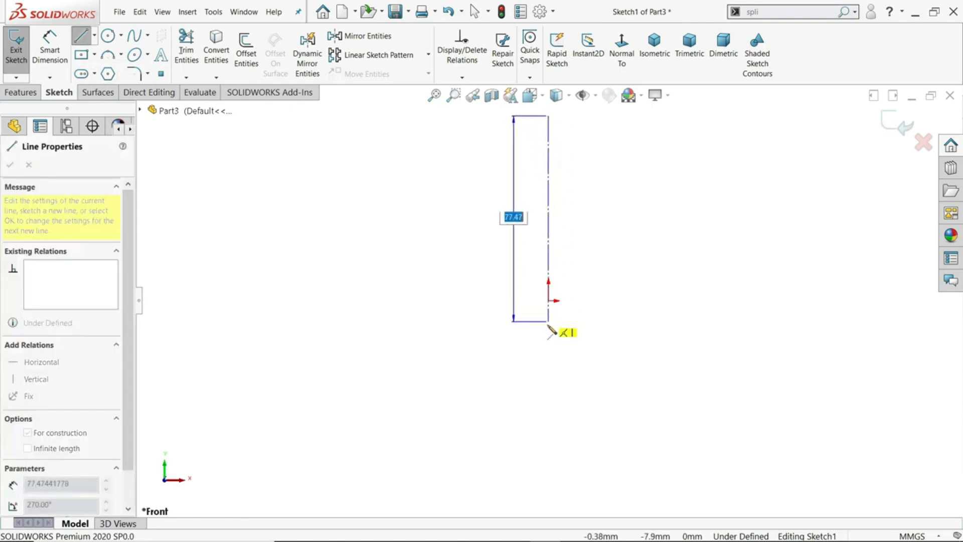
left_click(549, 352)
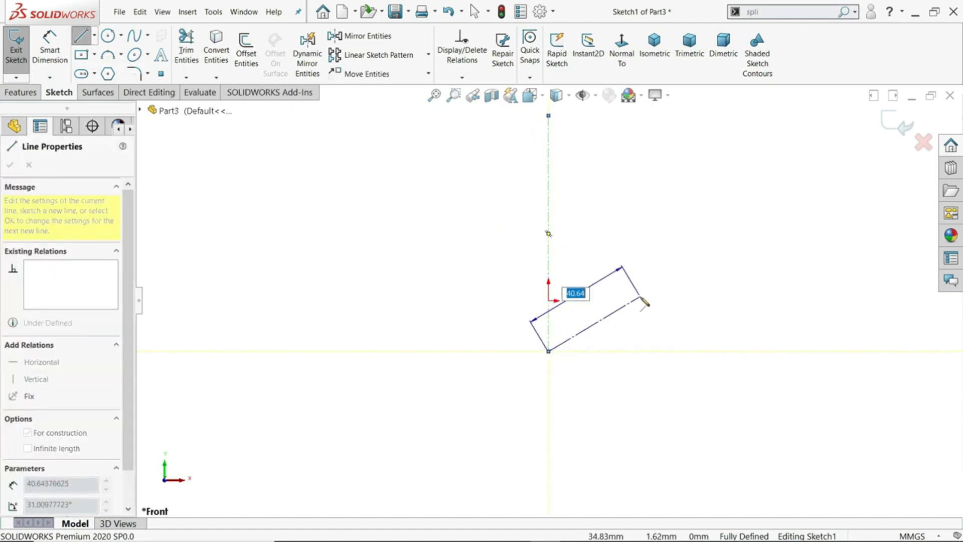
right_click(645, 302)
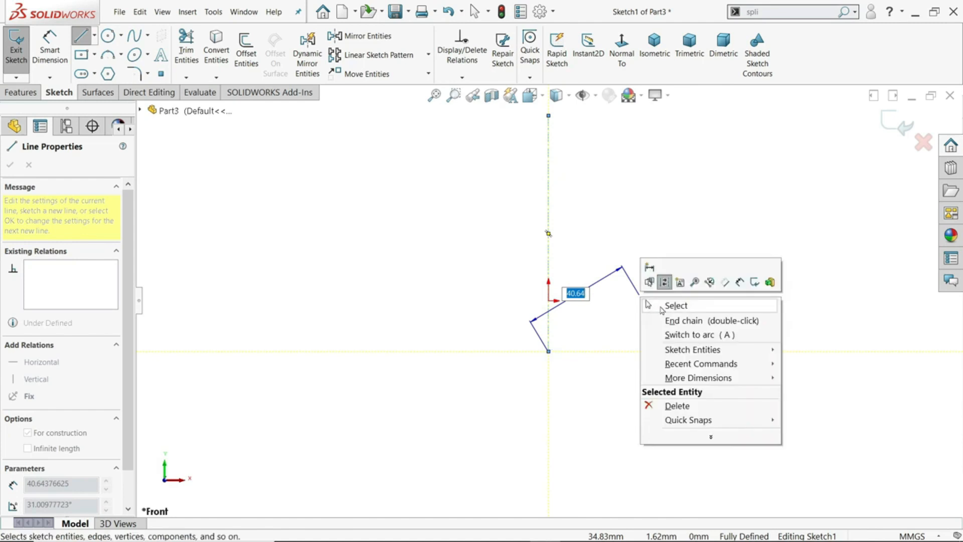
left_click(661, 306)
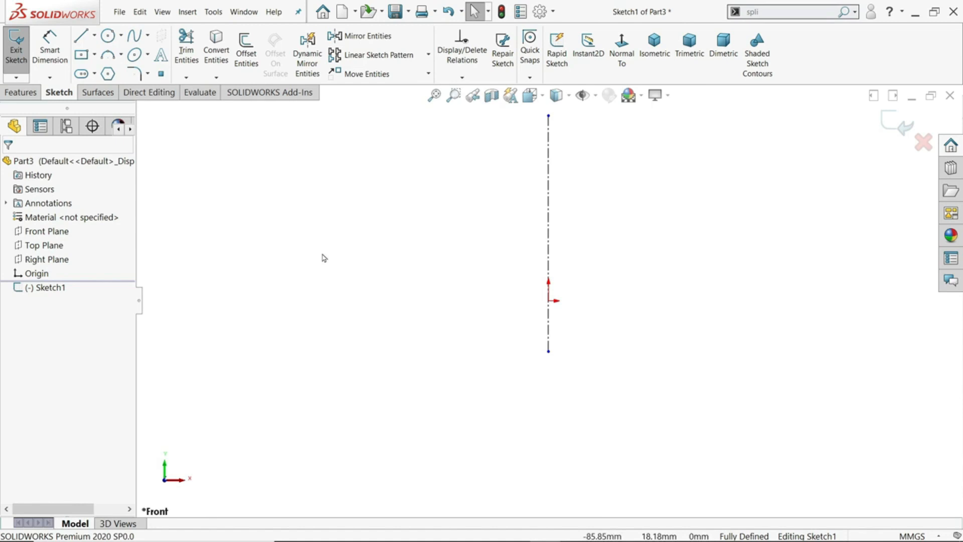
mouse_move(326, 257)
right_mouse_down()
mouse_move(327, 243)
mouse_move(299, 236)
mouse_move(291, 265)
mouse_move(307, 281)
mouse_move(324, 277)
mouse_move(340, 245)
mouse_move(327, 232)
mouse_move(296, 250)
mouse_move(308, 276)
mouse_move(329, 277)
mouse_move(337, 249)
mouse_move(324, 232)
mouse_move(337, 241)
mouse_move(318, 276)
mouse_move(294, 261)
right_mouse_up()
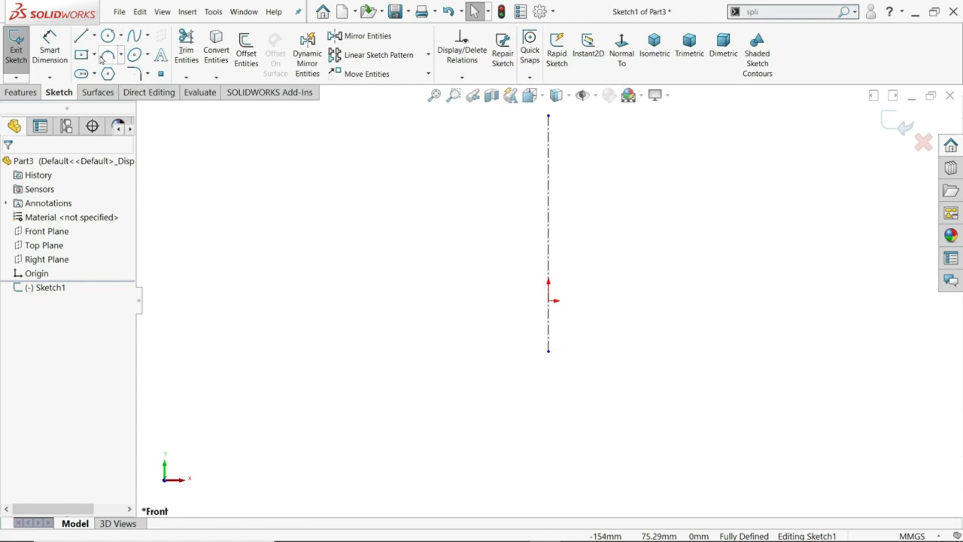
Draw a horizontal centerline about 151 mm long through the origin, crossing the vertical centerline
left_click(95, 36)
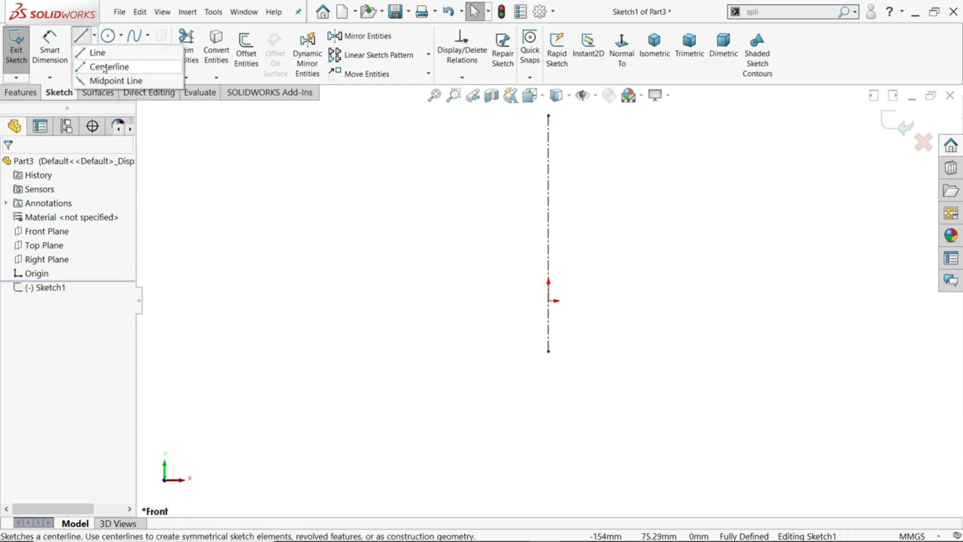
left_click(107, 66)
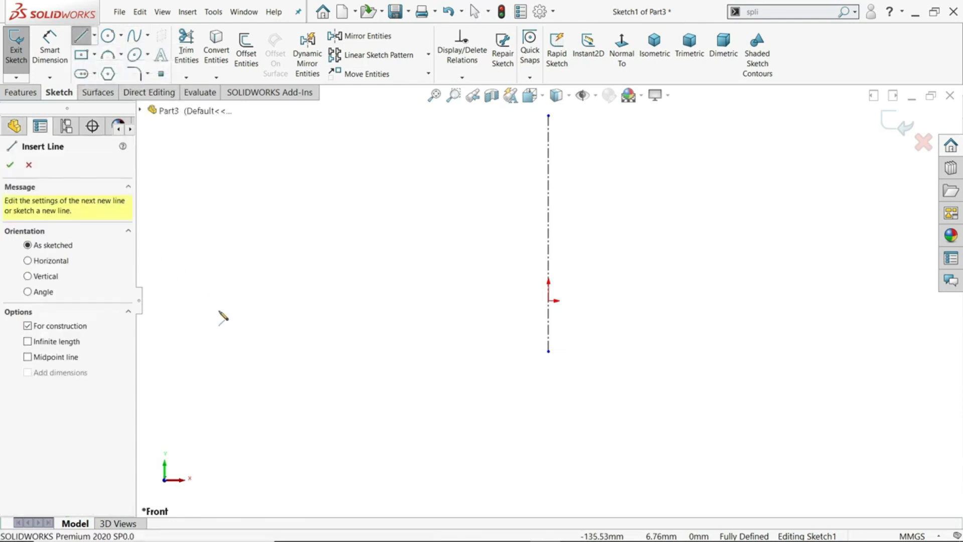
left_click(389, 300)
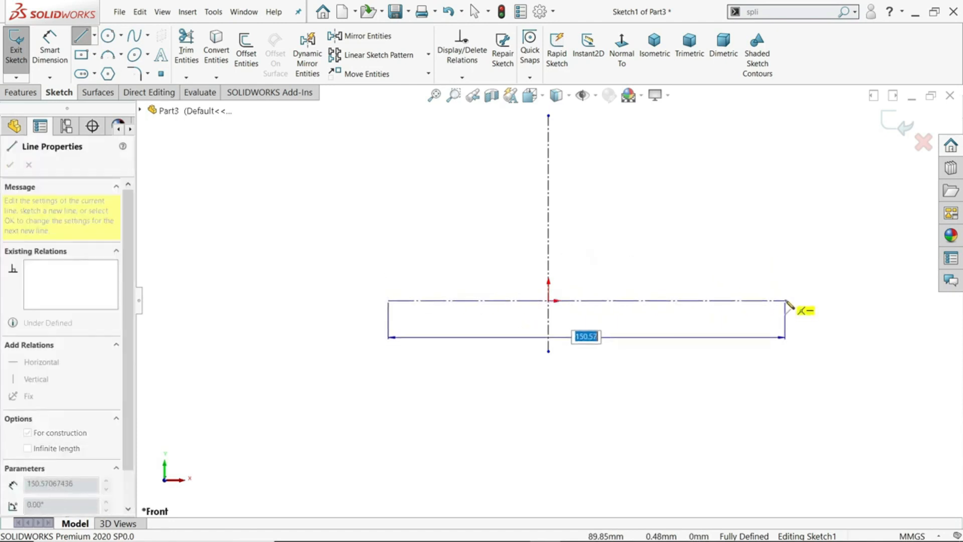
left_click(786, 301)
right_click(771, 239)
left_click(799, 249)
Add a midpoint relation between the horizontal centerline and the origin
scroll(660, 273, "down", 2)
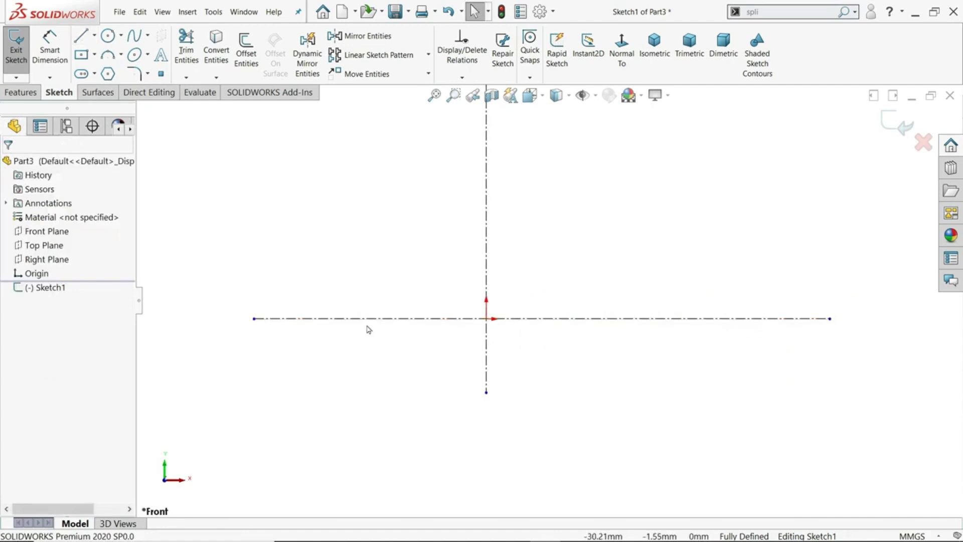
left_click(442, 324)
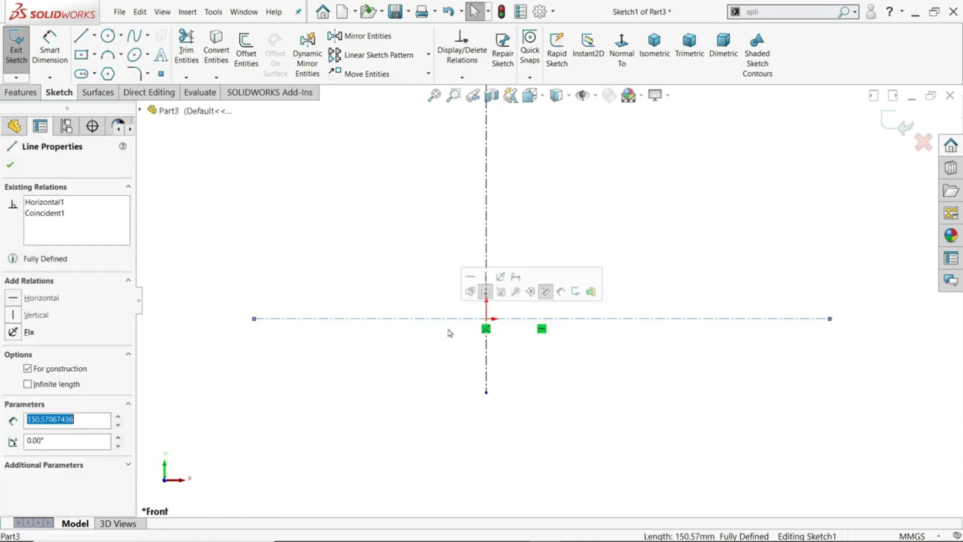
left_click(487, 320, "ctrl")
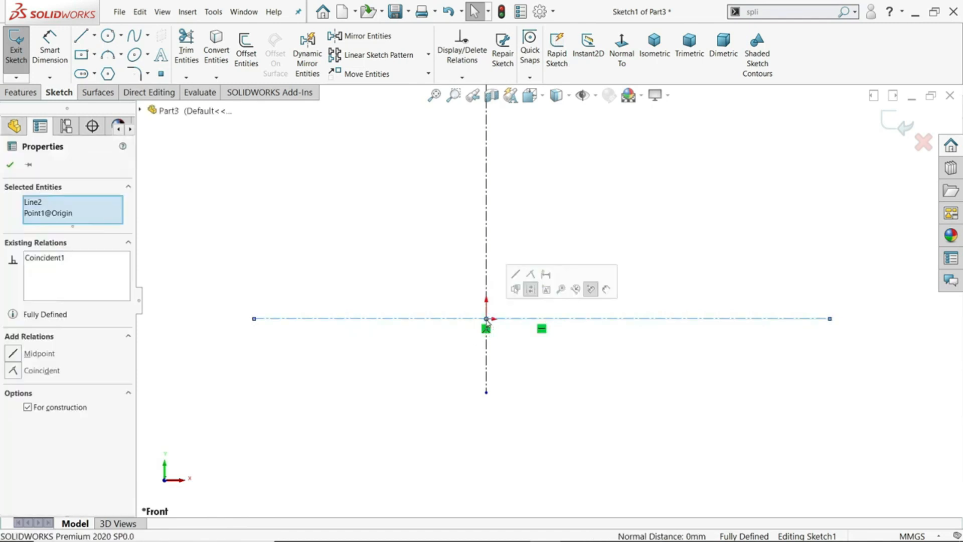
left_click(530, 287)
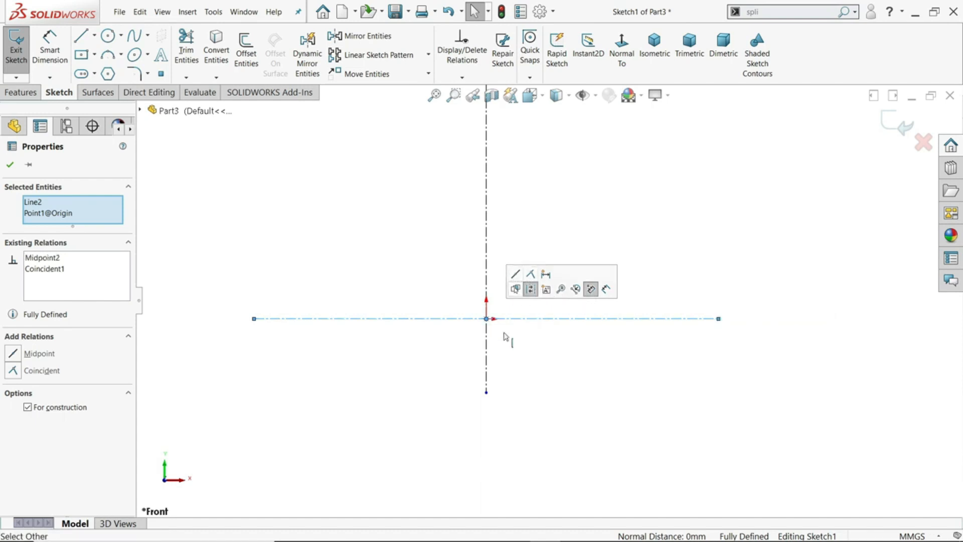
left_click(510, 359)
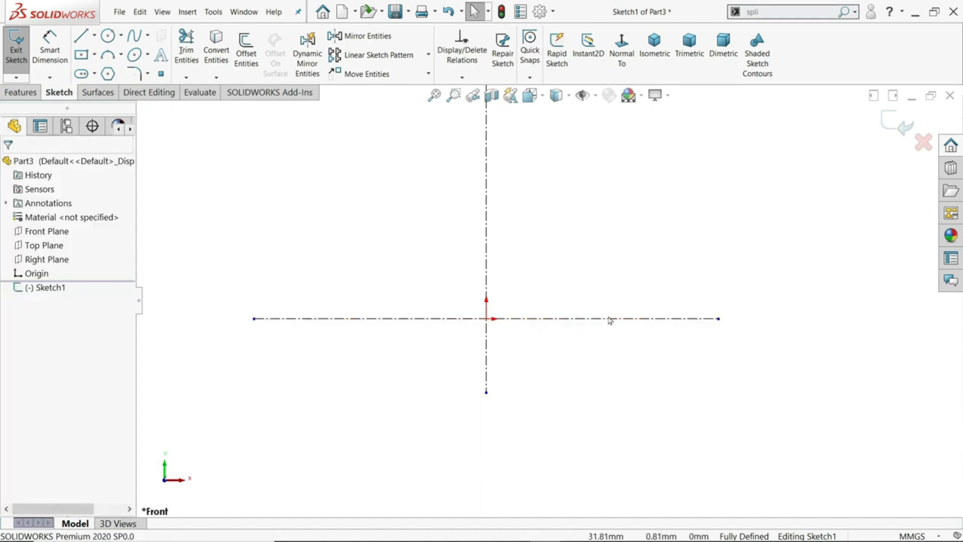
Draw a circle of 4 mm diameter centered on the origin and make it construction geometry
scroll(560, 333, "up", 2)
scroll(561, 332, "up", 2)
scroll(559, 247, "down", 4)
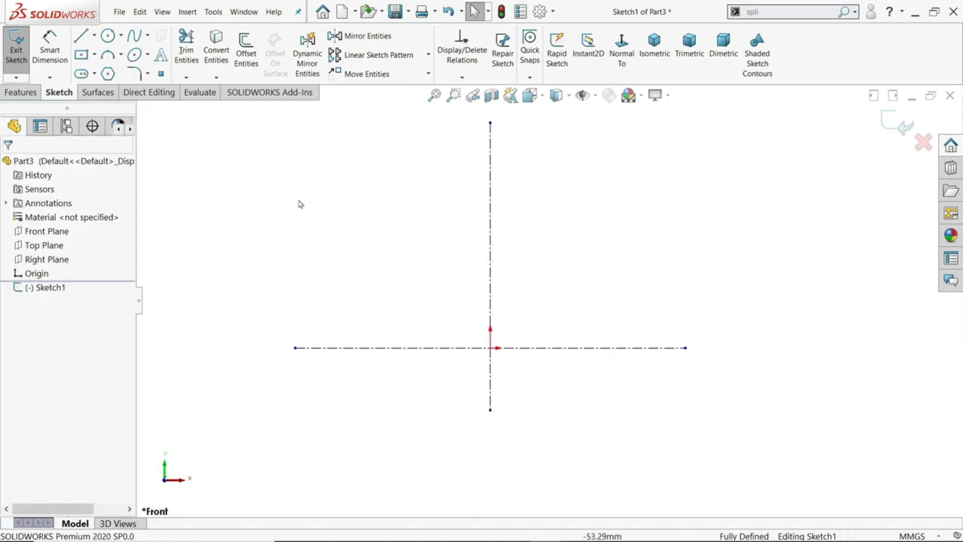
left_click(108, 36)
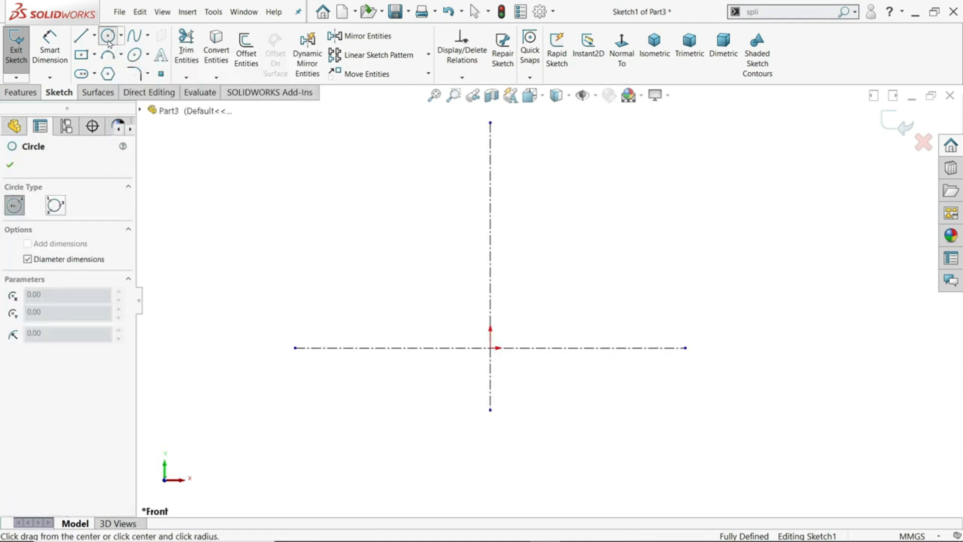
left_click(490, 351)
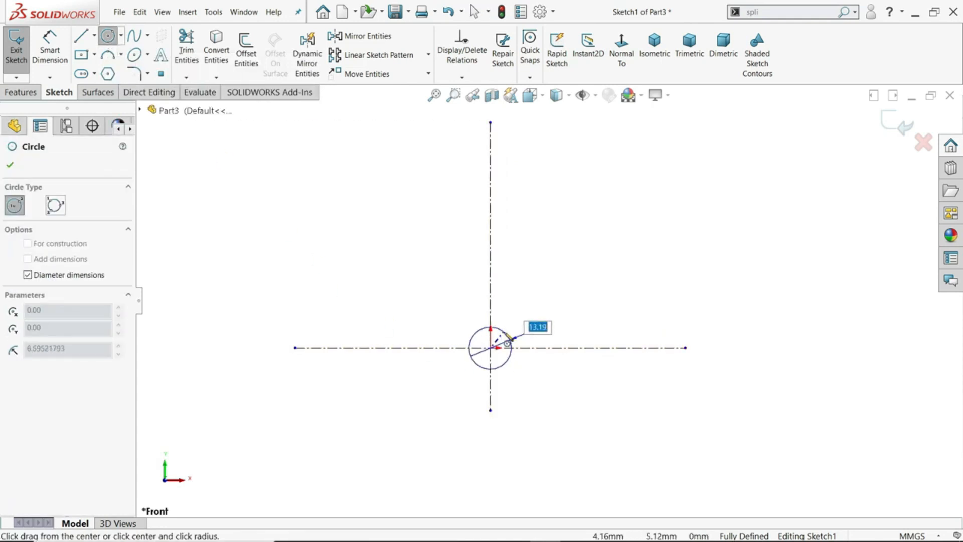
type("4")
key("Return")
scroll(503, 361, "up", 3)
left_click(28, 376)
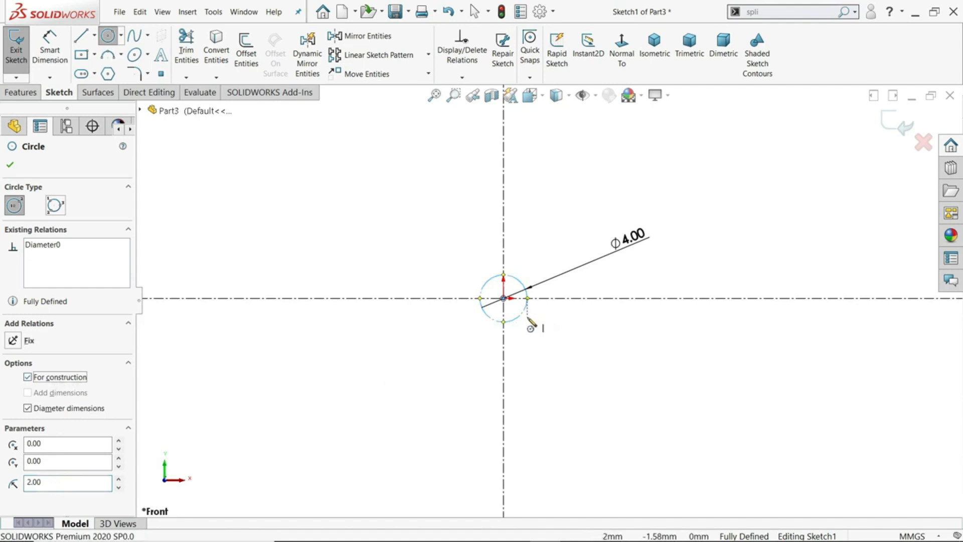
Draw a construction circle about 32 mm in diameter, centered on the horizontal centerline right of the origin and tangent to the 4 mm circle
scroll(525, 247, "down", 3)
scroll(680, 280, "down", 2)
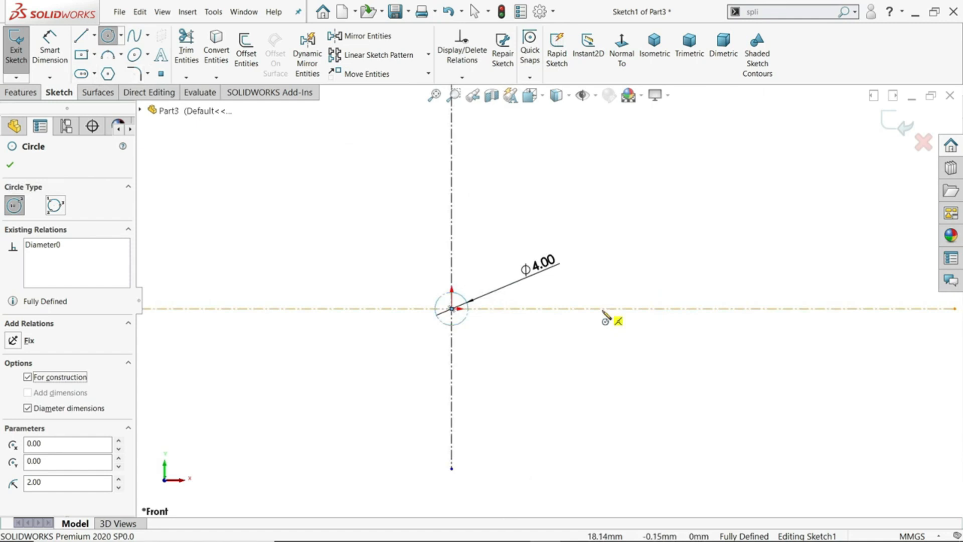
left_click(603, 309)
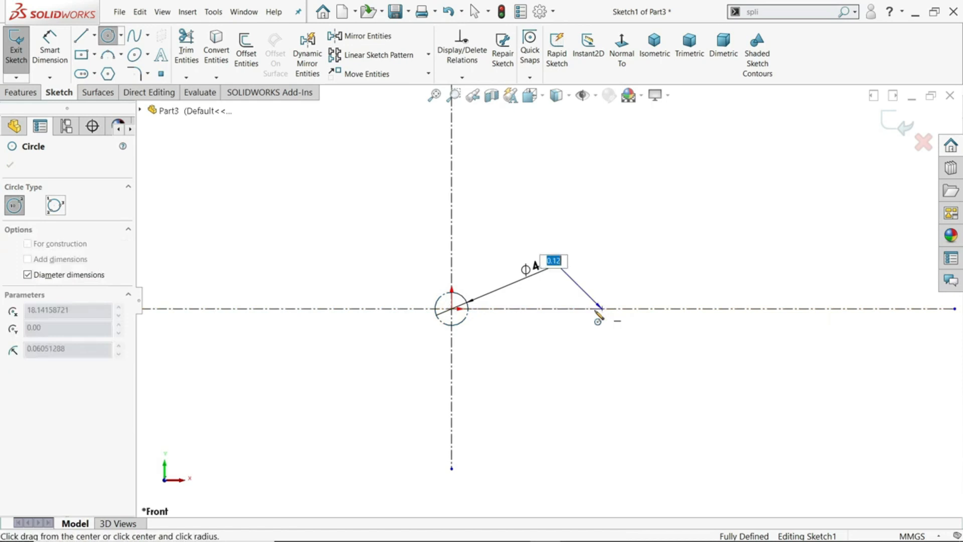
left_click(466, 325)
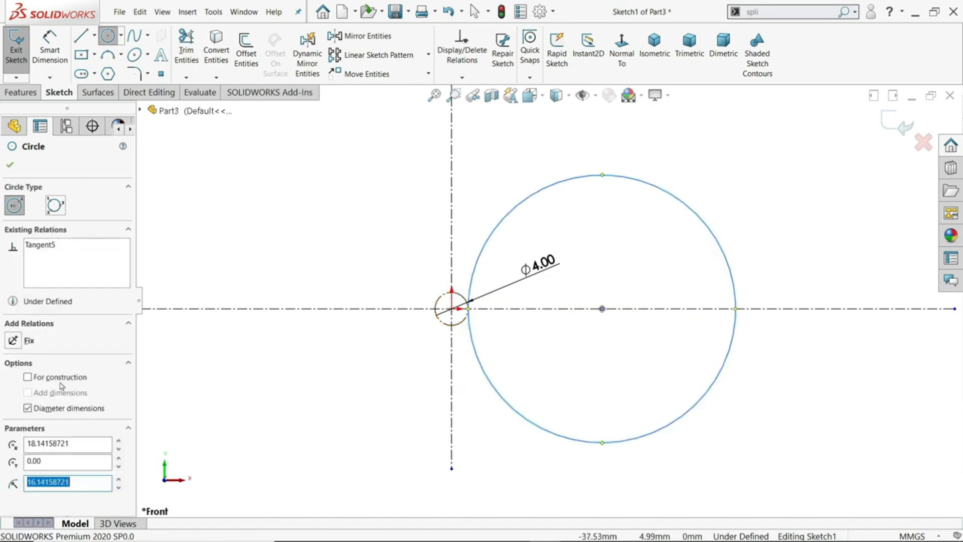
left_click(27, 377)
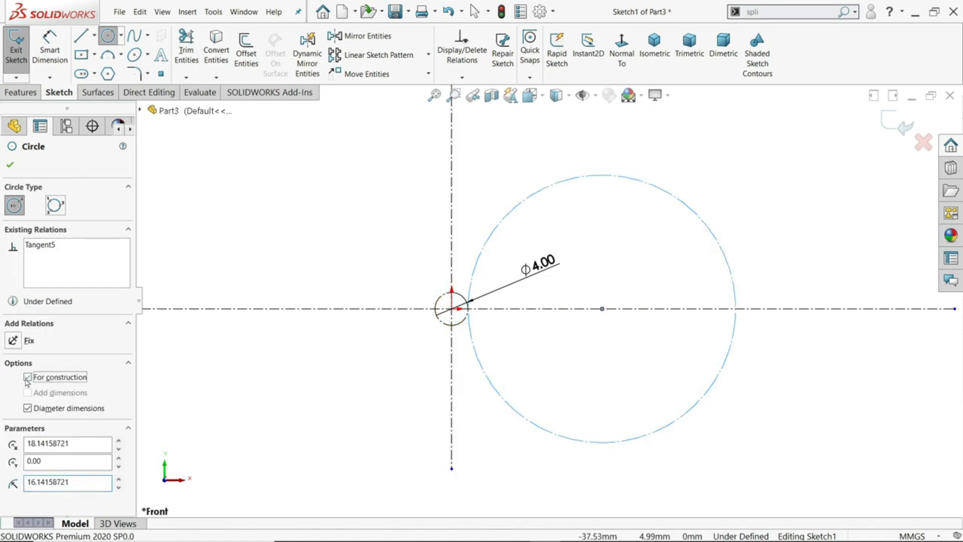
Dimension the large construction circle's diameter and set it to 20 mm
left_click(50, 49)
left_click(700, 406)
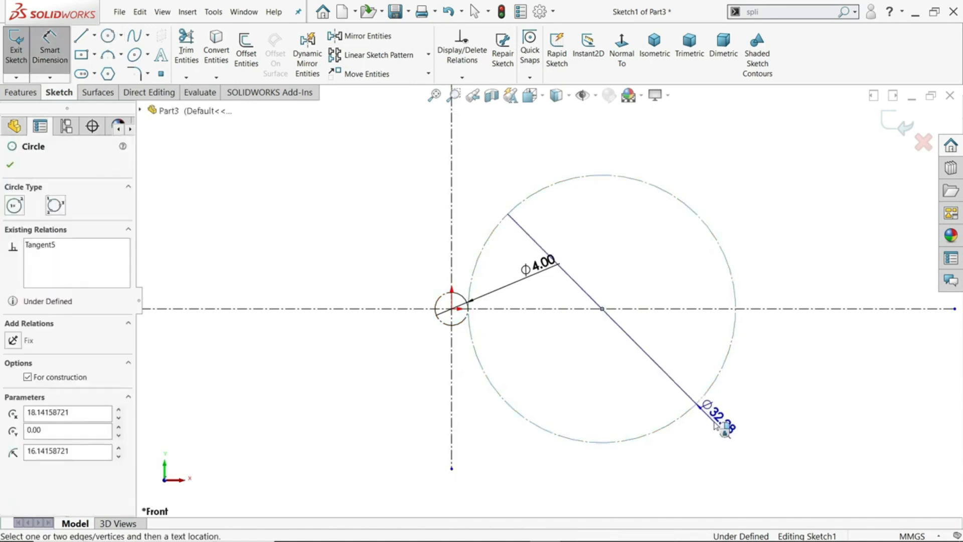
left_click(727, 436)
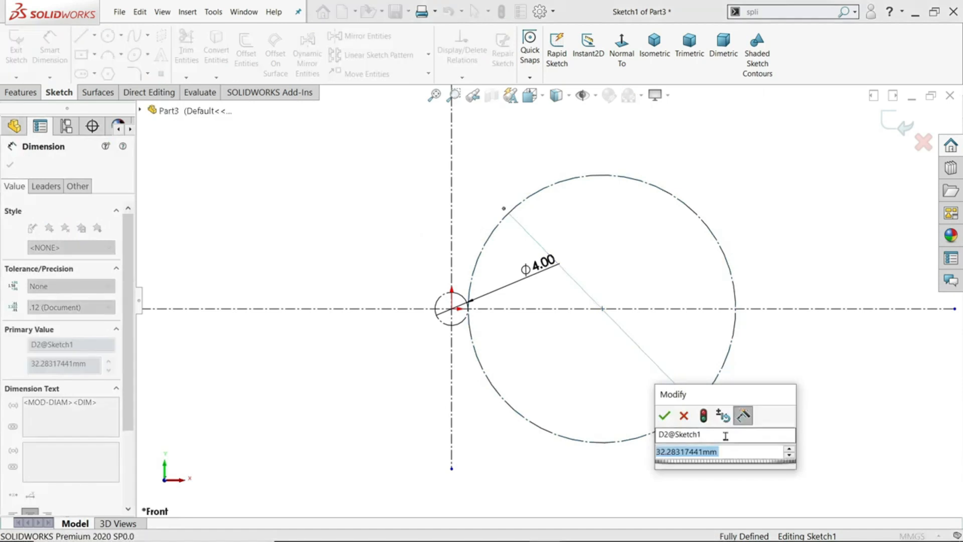
type("20mm")
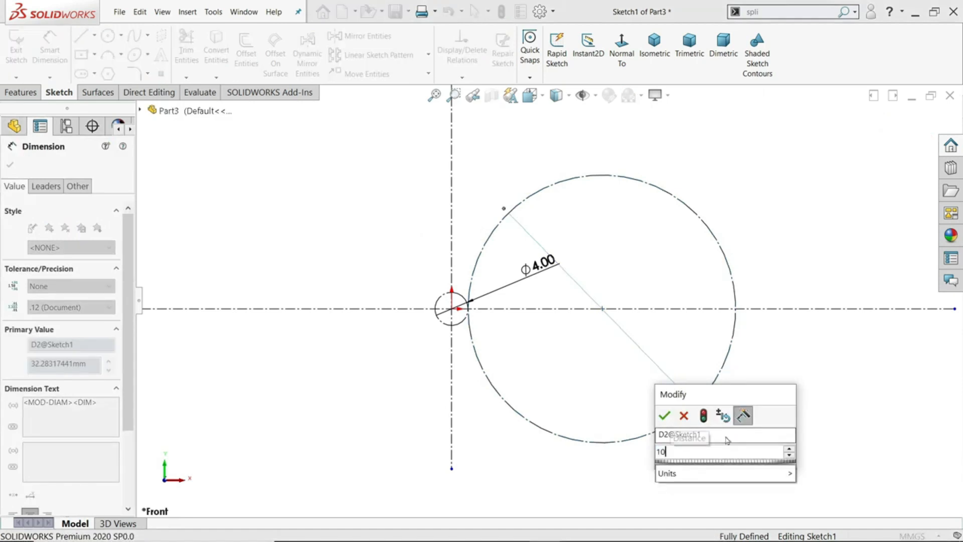
key("Return")
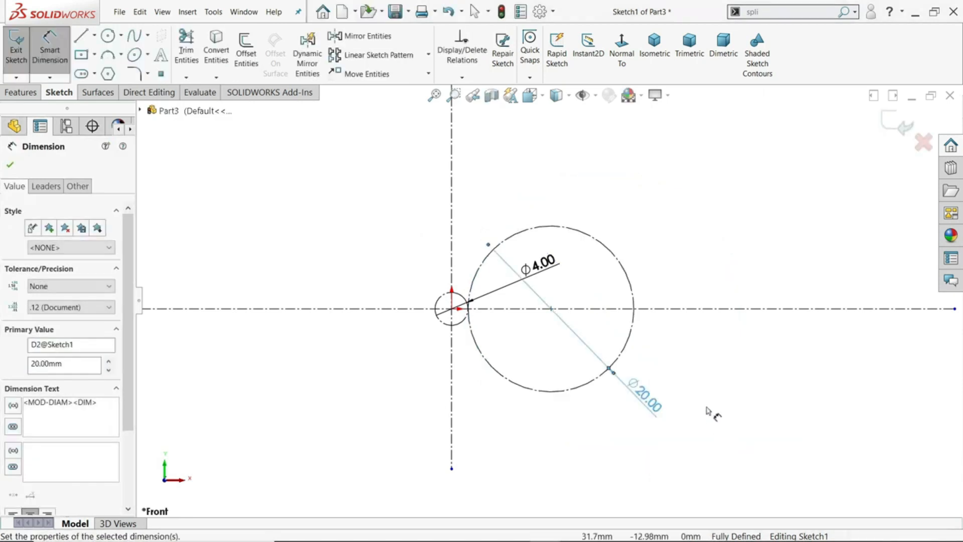
left_click(94, 37)
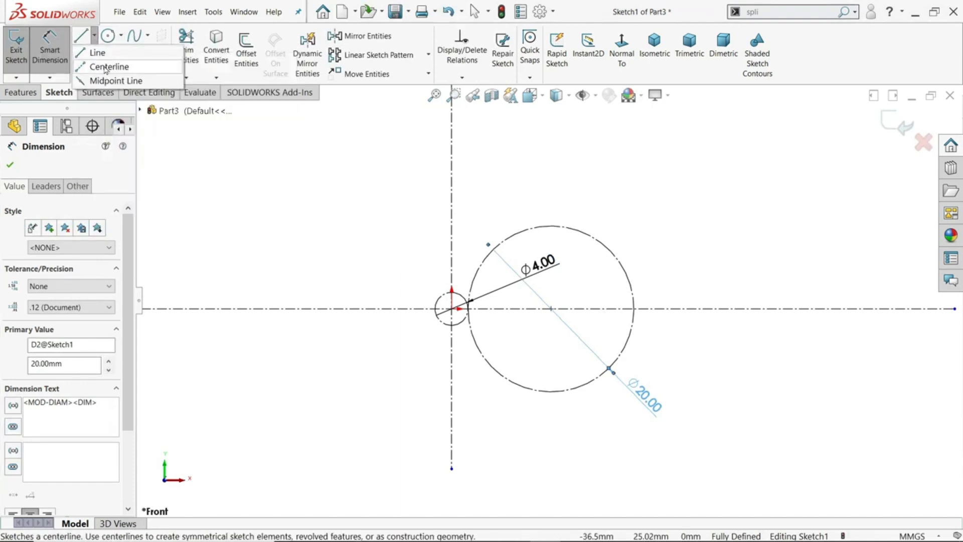
right_click(297, 214)
left_click(279, 195)
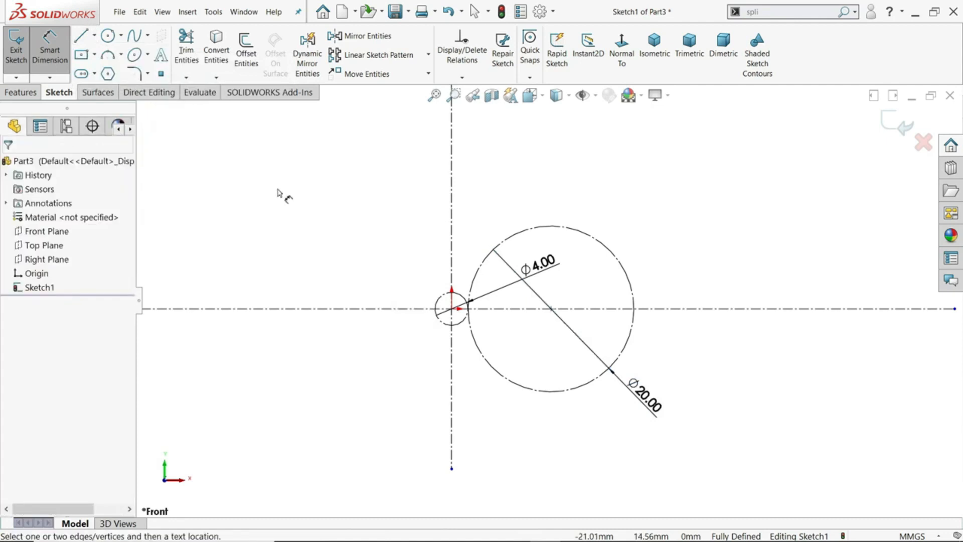
key("Escape")
right_click_drag(304, 194, 247, 187)
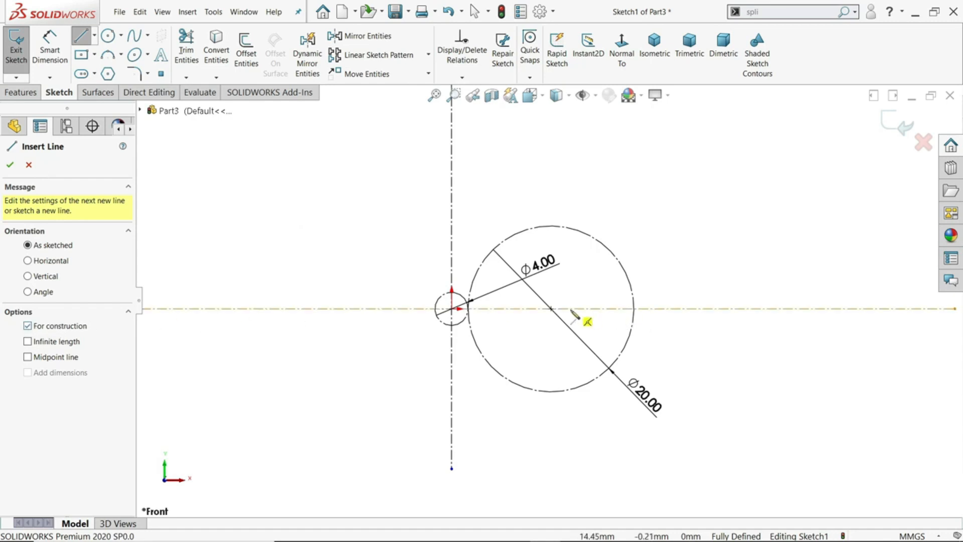
Draw a centerline about 29.7 mm long from the 20 mm circle's center, rising to the right at about 49°
left_click(550, 309)
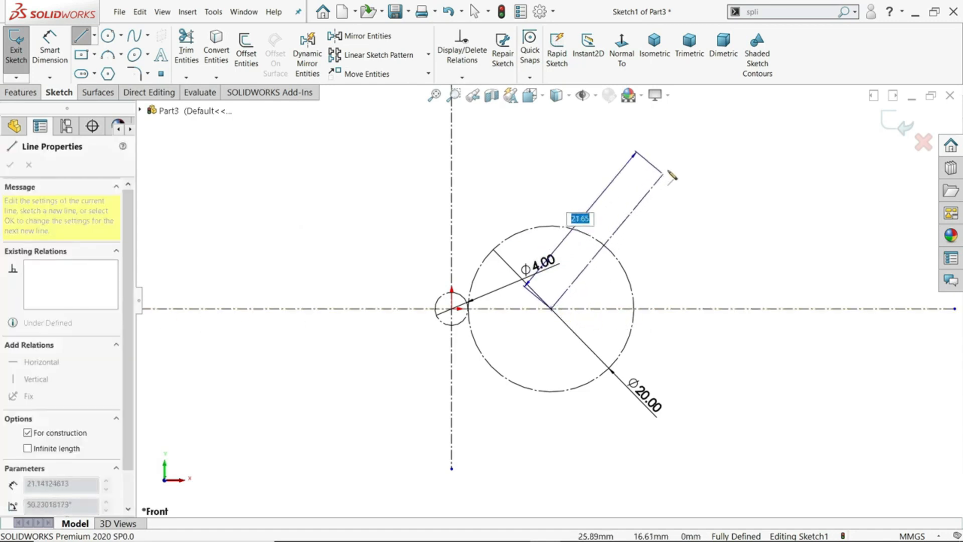
left_click(712, 123)
right_click(756, 135)
left_click(771, 137)
Dimension the obtuse angle between the sloped centerline and the horizontal centerline and set it to 135°
left_click(50, 47)
left_click(603, 248)
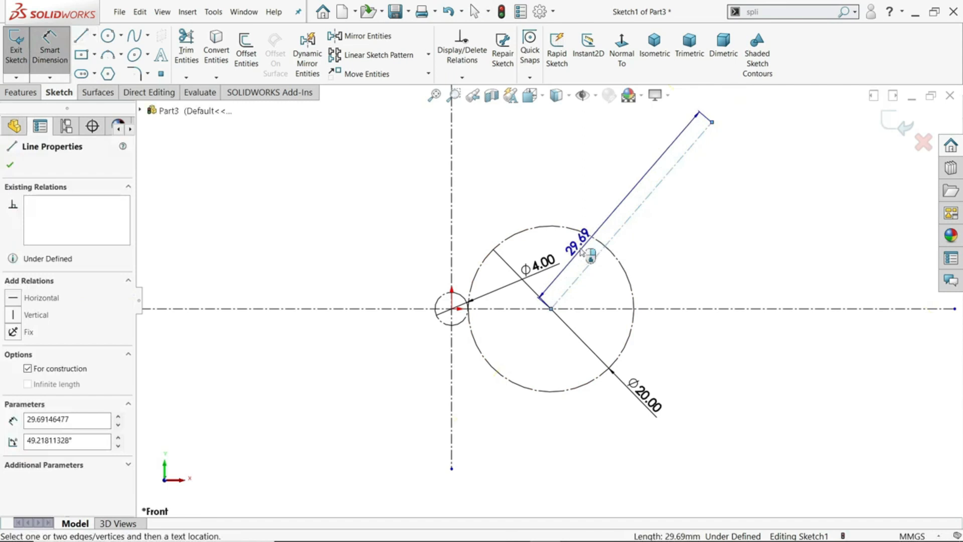
left_click(516, 309)
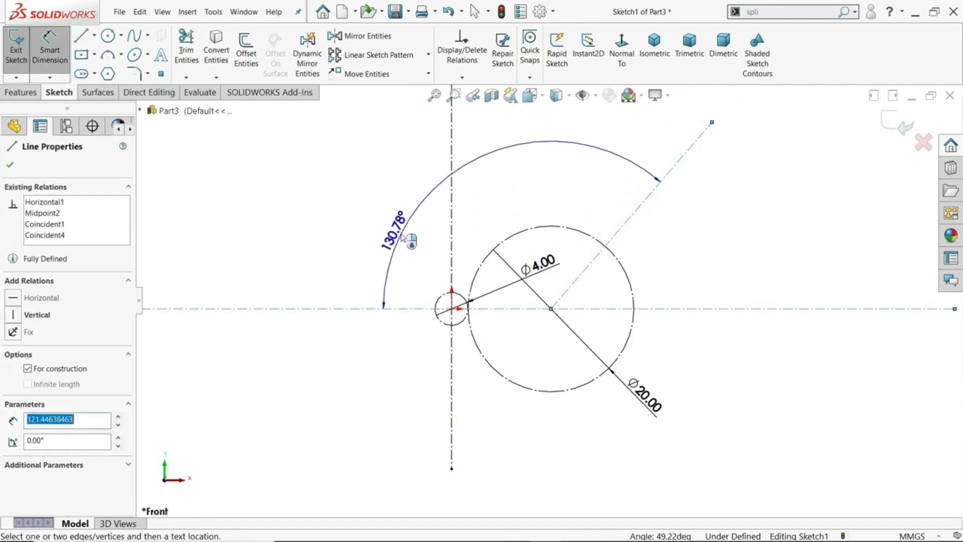
left_click(401, 229)
type("130.78")
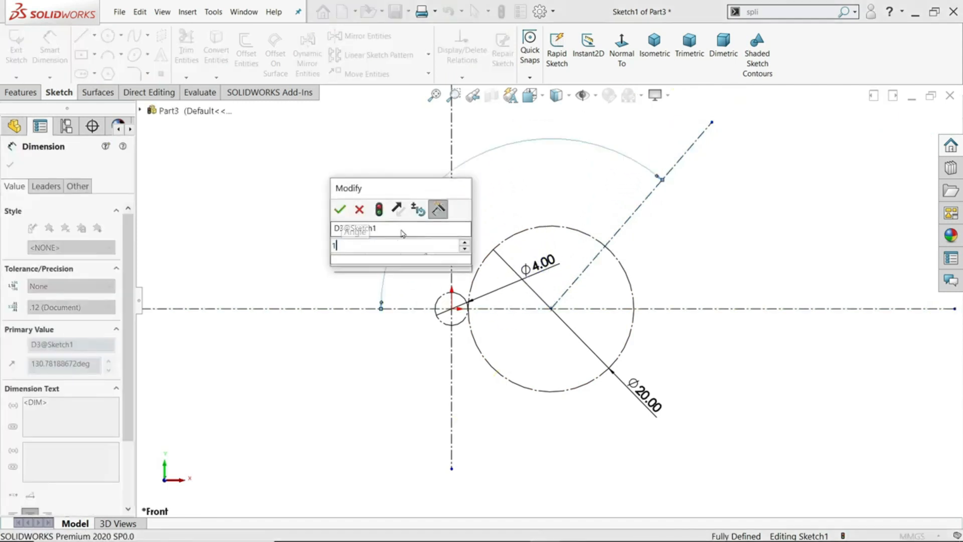
key("Return")
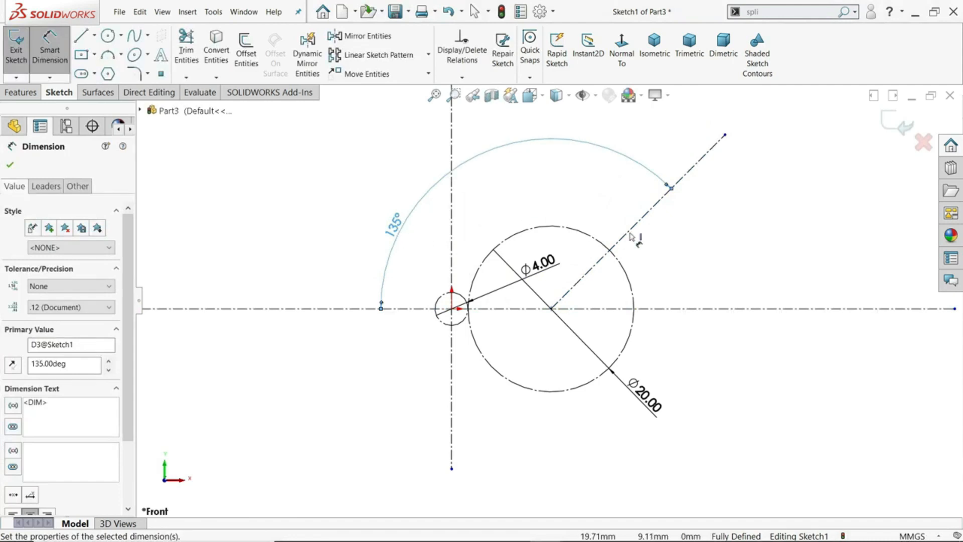
Dimension the sloped centerline's length and set it to 34 mm
left_click(635, 226)
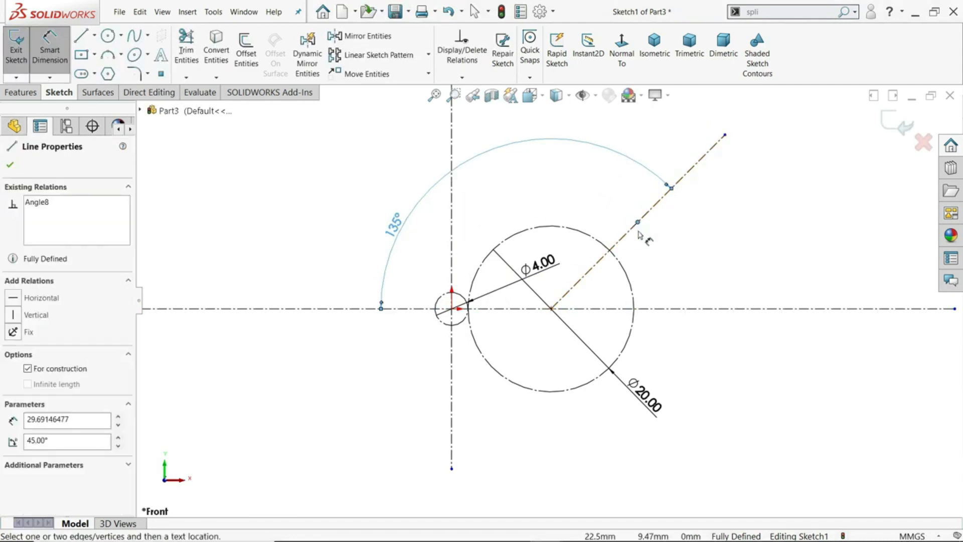
key("Escape")
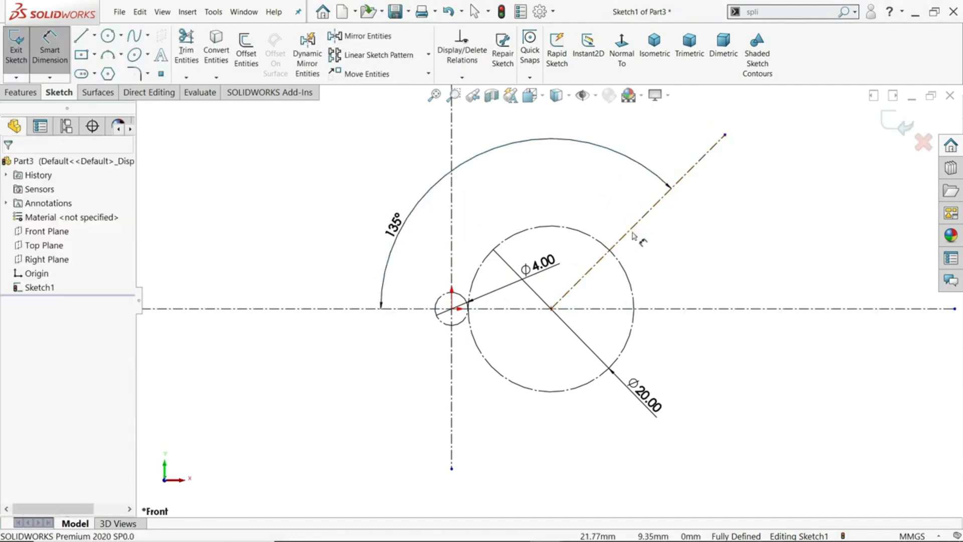
left_click(633, 235)
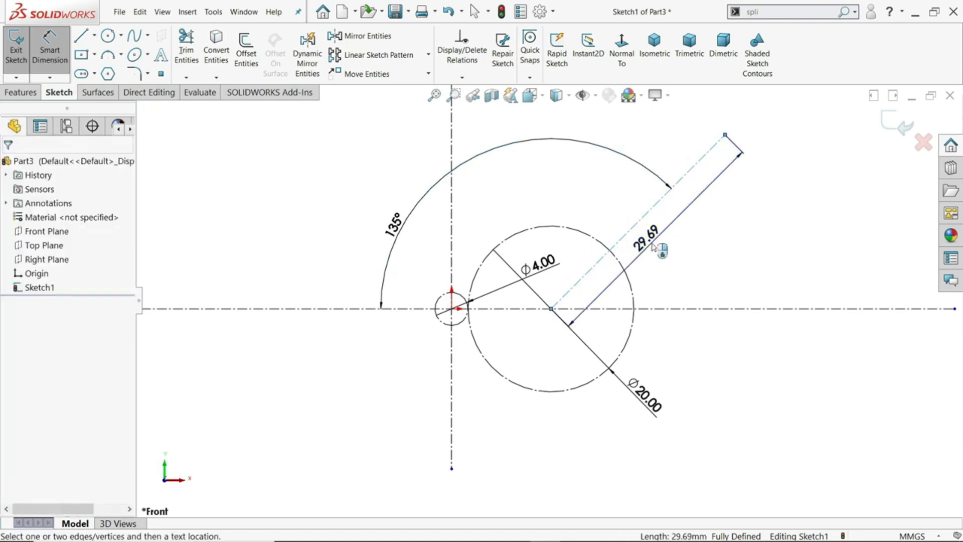
left_click(652, 240)
type("34")
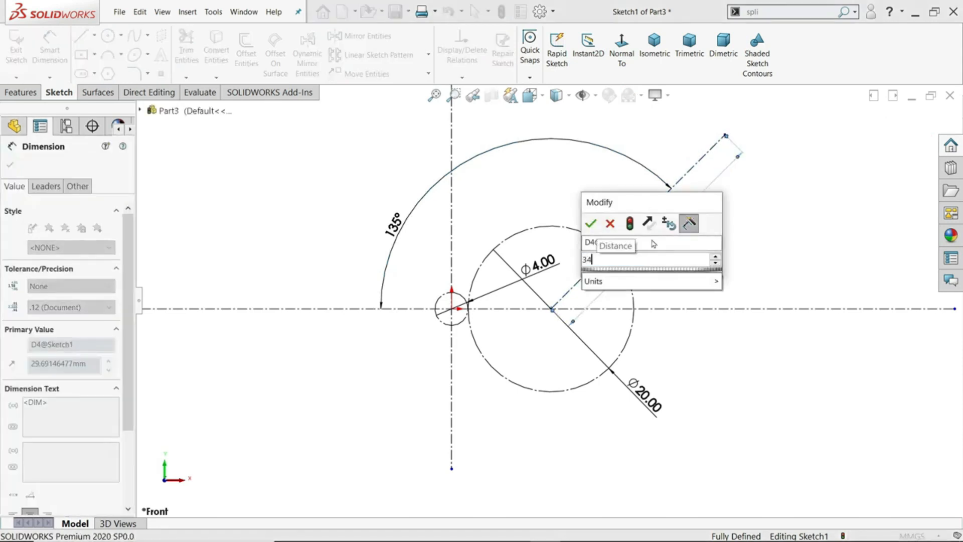
key("Return")
Draw a construction circle about 16.4 mm in diameter, centered on the sloped centerline and tangent to the outside of the 20 mm circle
scroll(641, 246, "up", 2)
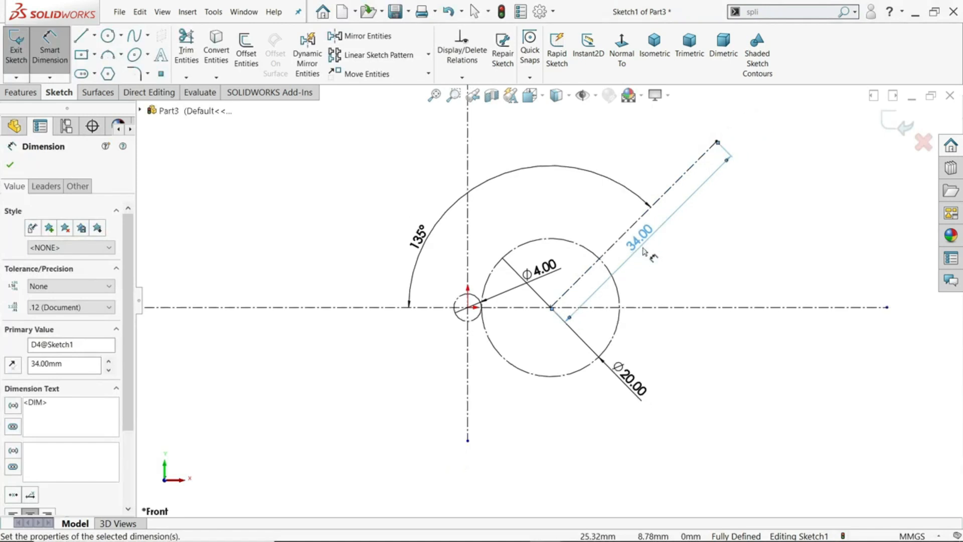
scroll(636, 197, "down", 1)
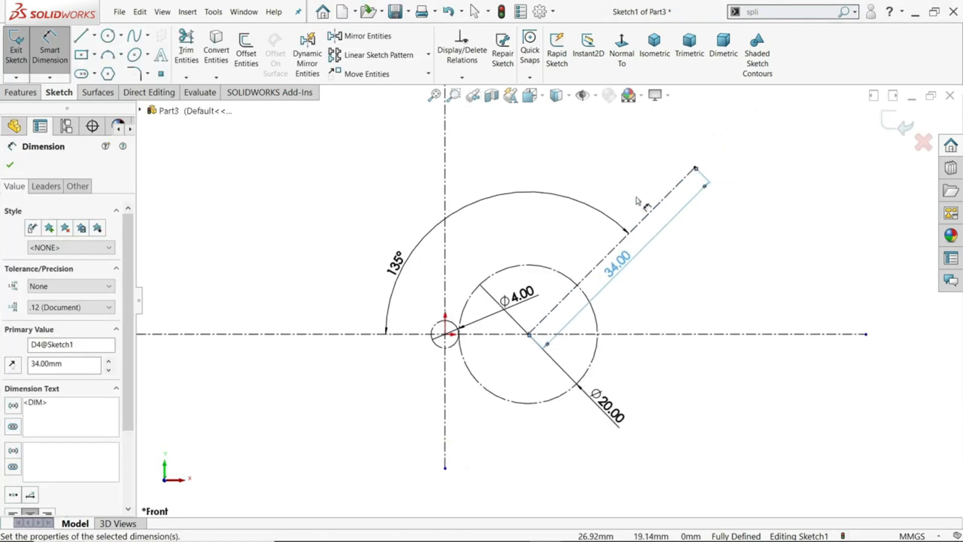
left_click(107, 38)
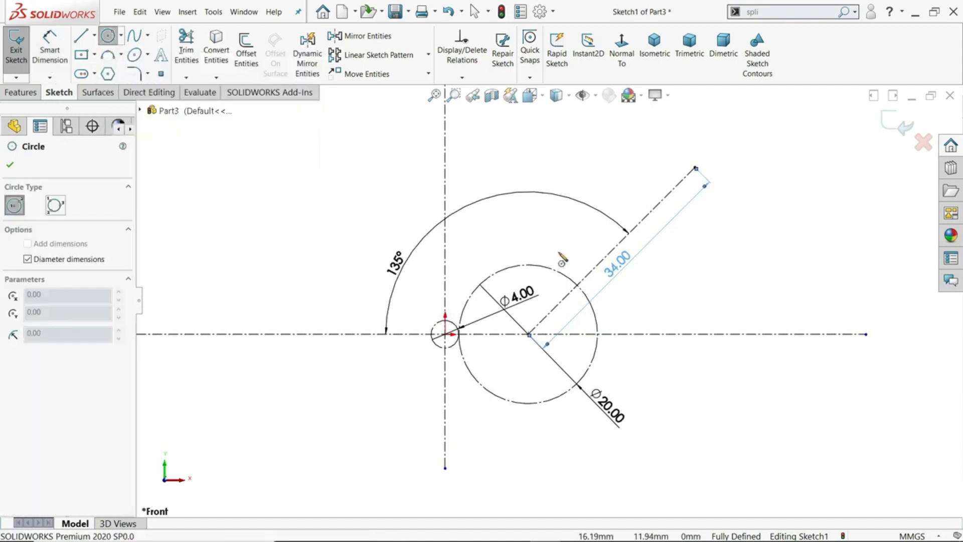
left_click(621, 249)
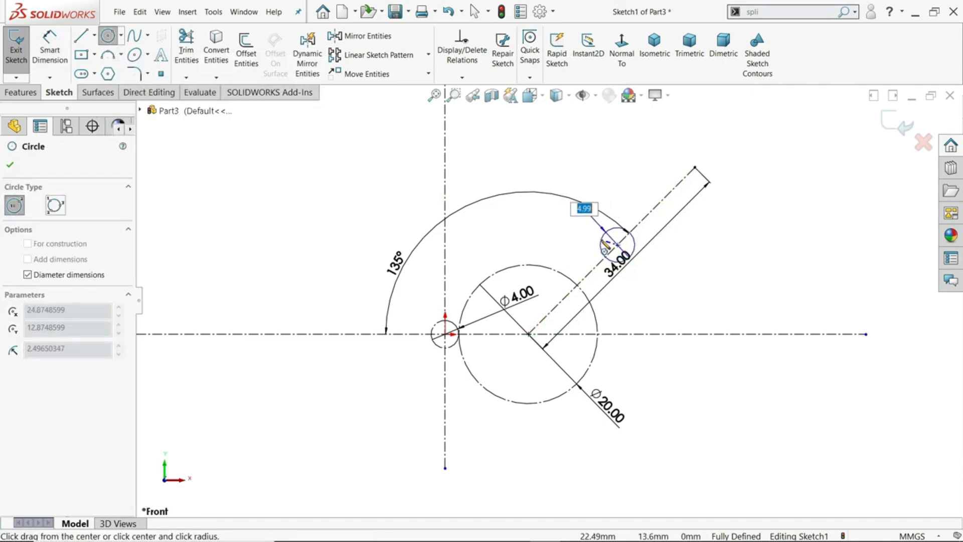
scroll(588, 249, "down", 5)
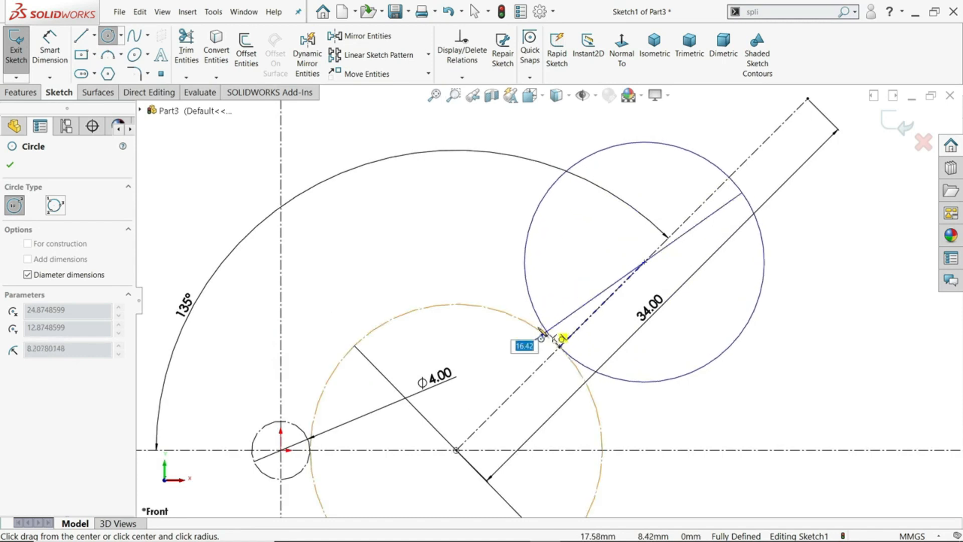
left_click(558, 339)
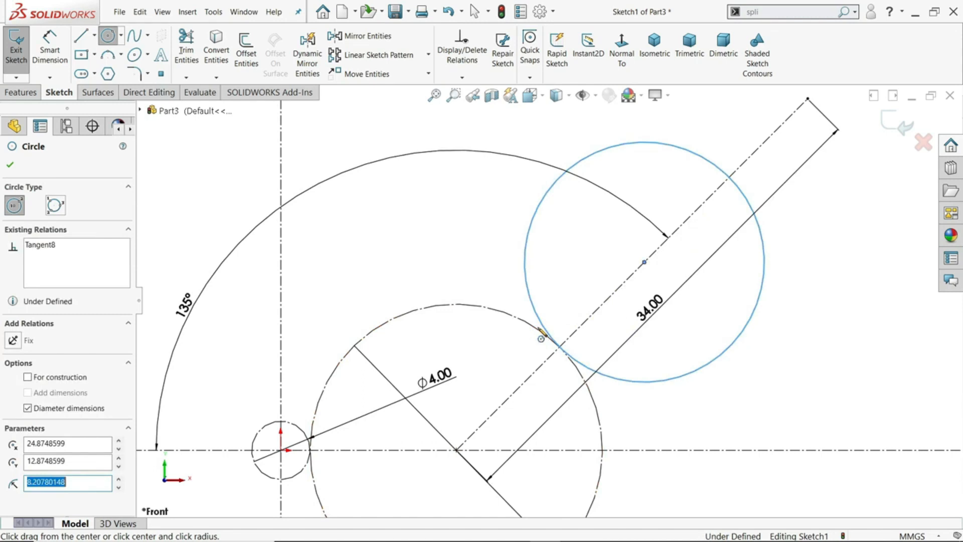
right_click(464, 236)
left_click(489, 238)
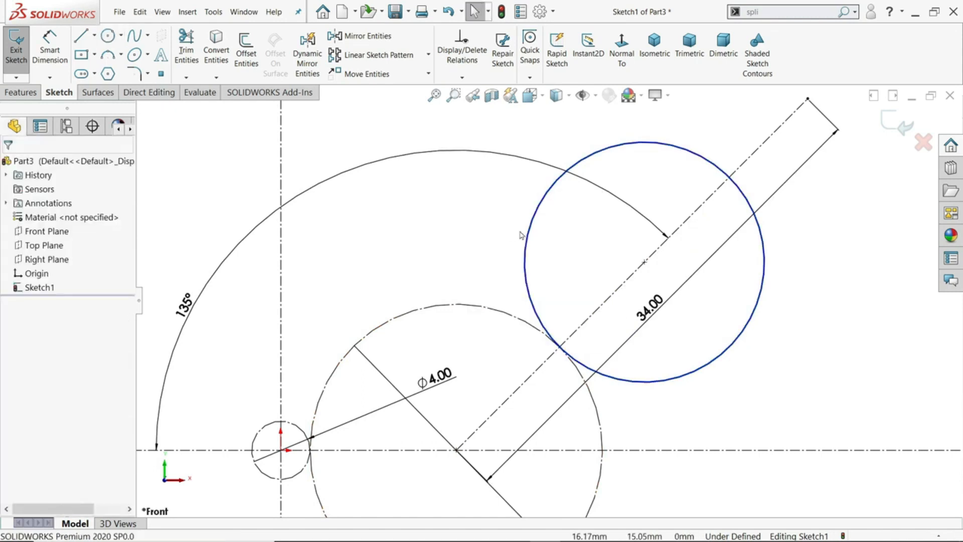
left_click(534, 240)
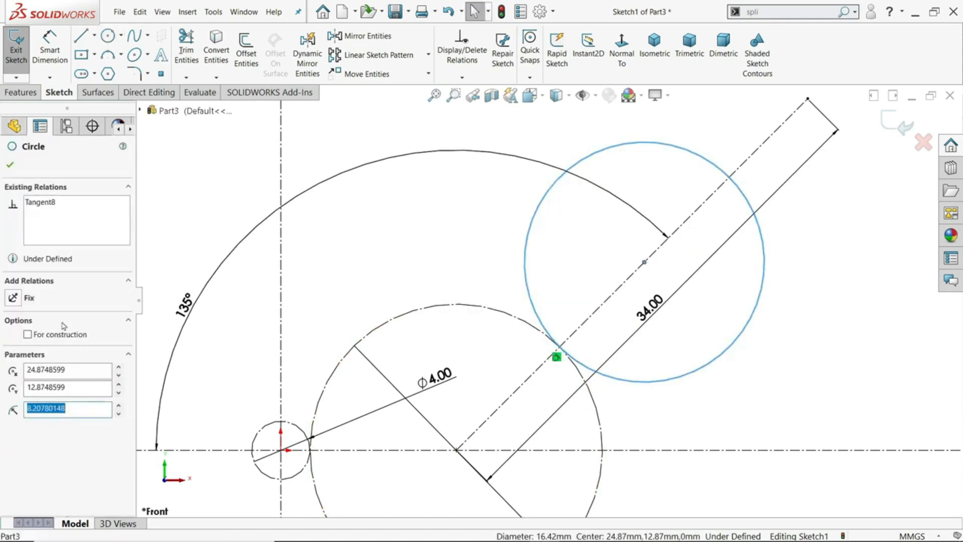
left_click(48, 338)
key("Escape")
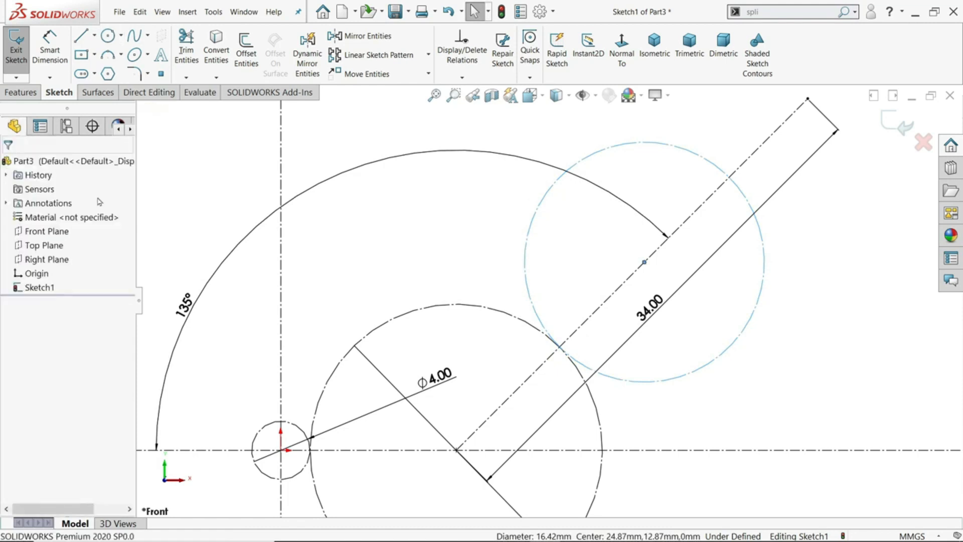
Draw a circle of 32 mm diameter centered on the sloped centerline's upper endpoint and make it construction geometry
key("f")
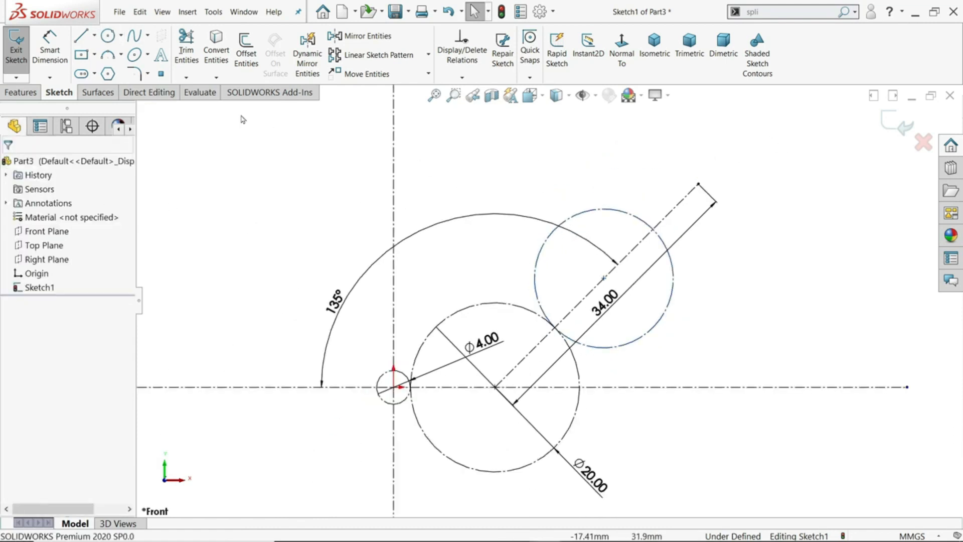
left_click(107, 35)
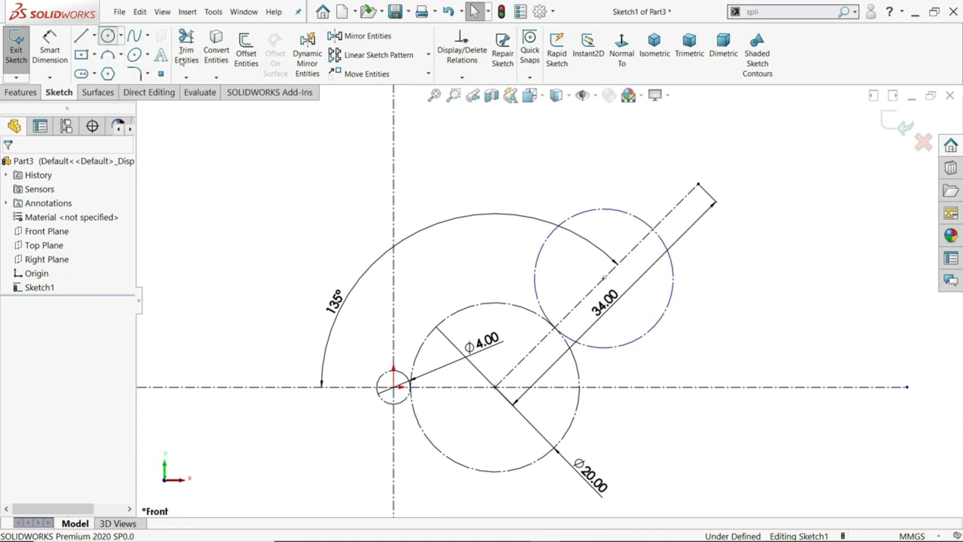
left_click(698, 184)
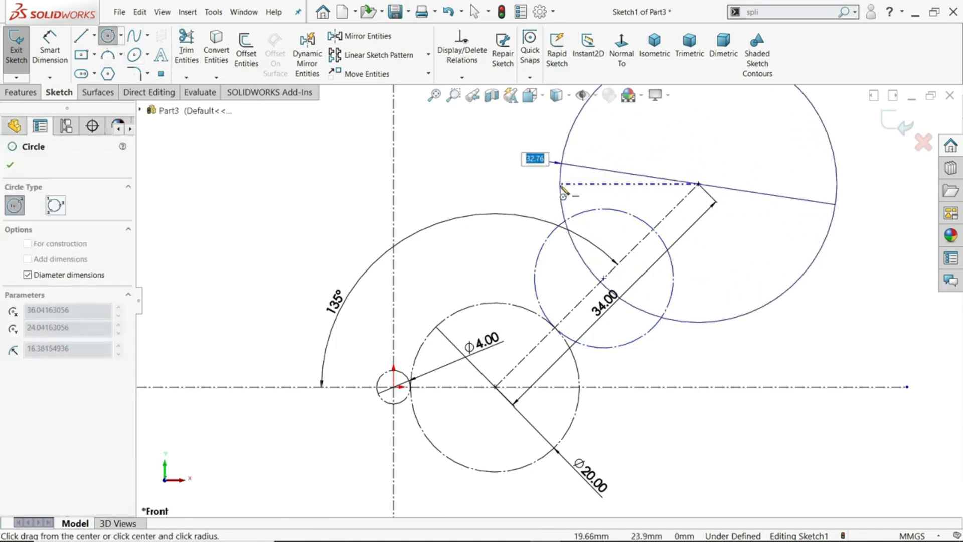
type("16*2")
key("Return")
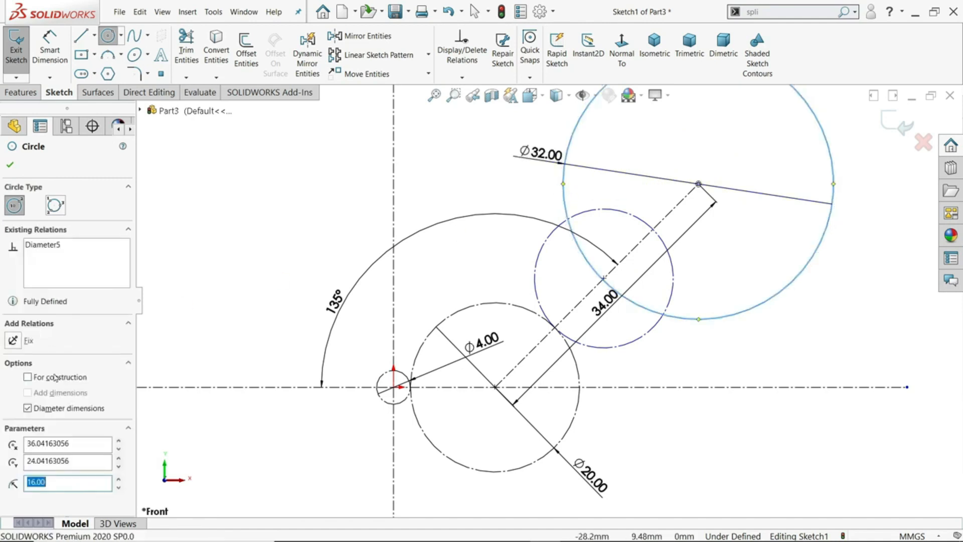
left_click(47, 384)
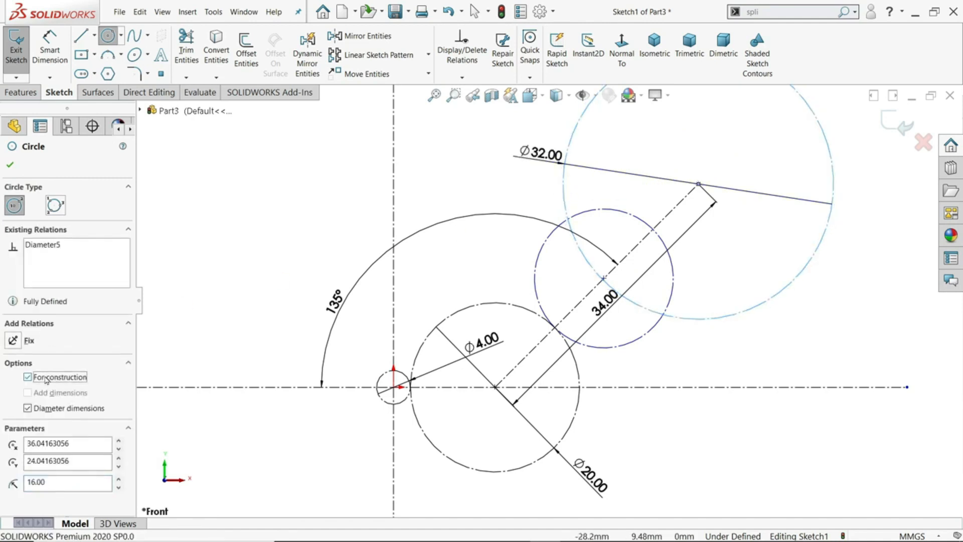
left_click(9, 165)
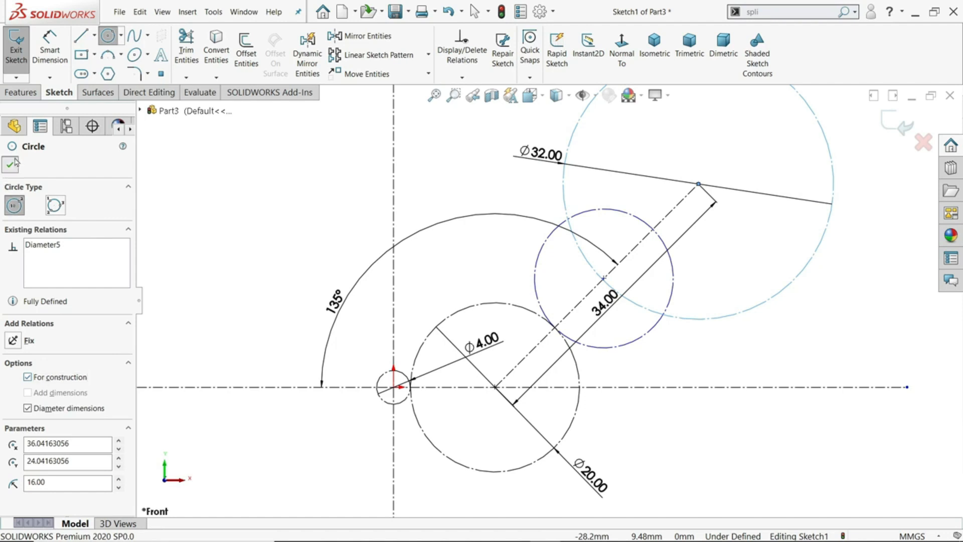
Dimension the diameter of the construction circle tangent to the 20 mm circle on the sloped centerline and set it to 12 mm
scroll(456, 288, "up", 1)
scroll(633, 293, "down", 1)
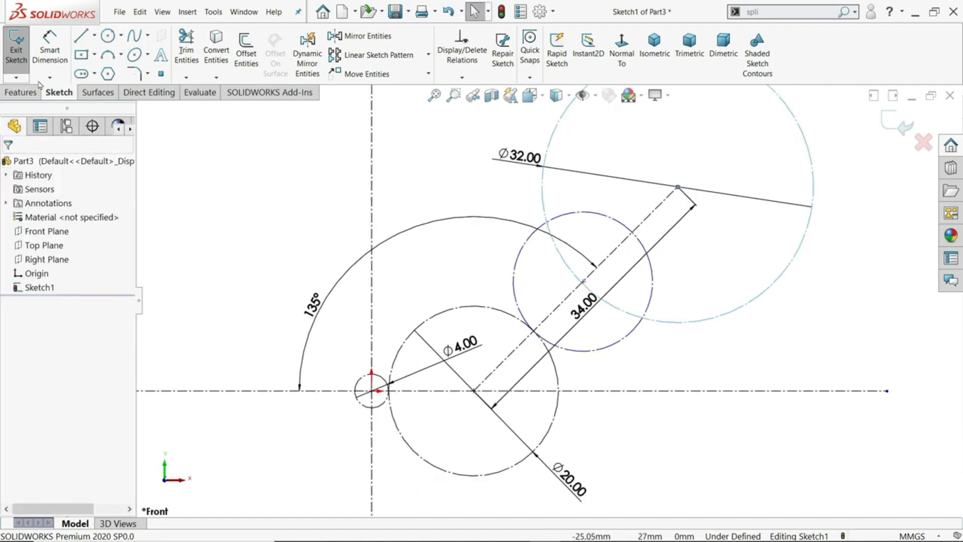
left_click(50, 50)
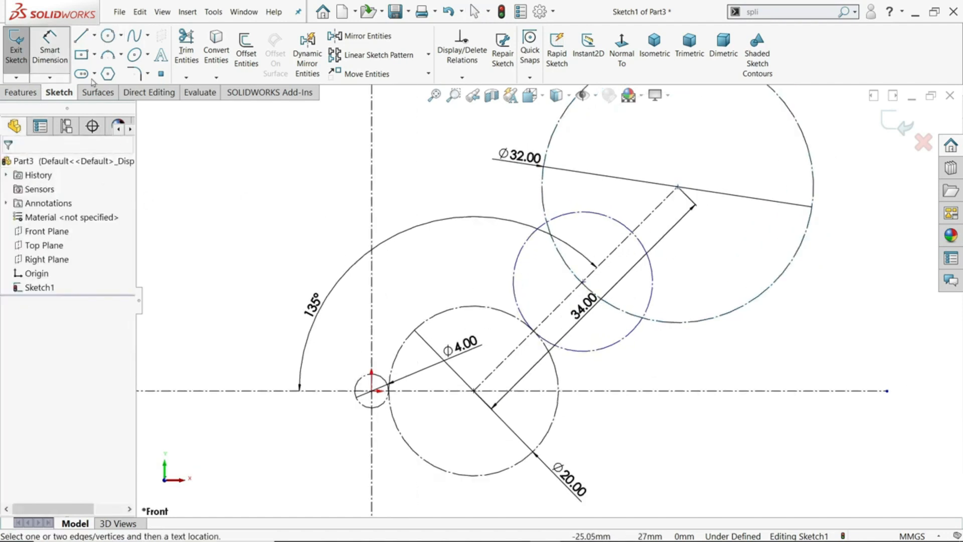
left_click(617, 350)
left_click(663, 370)
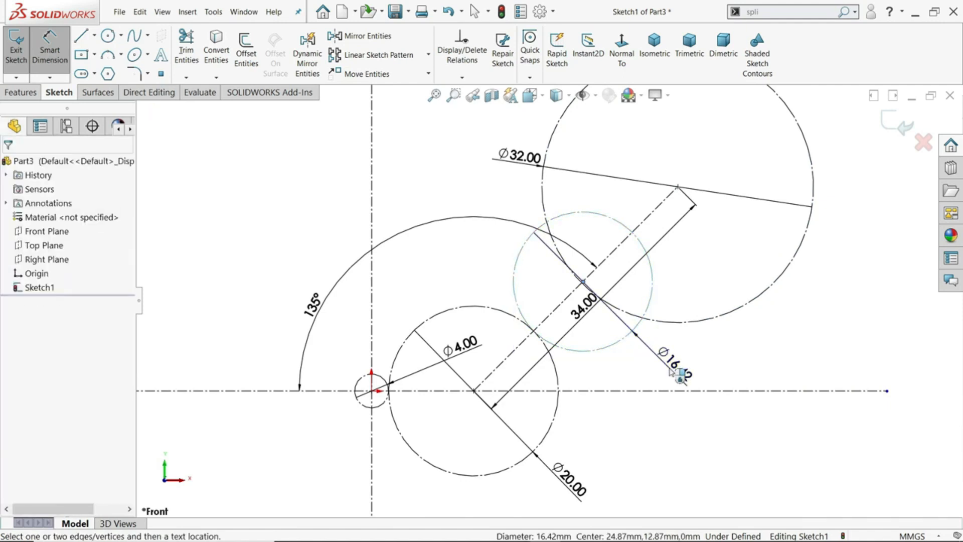
type("12")
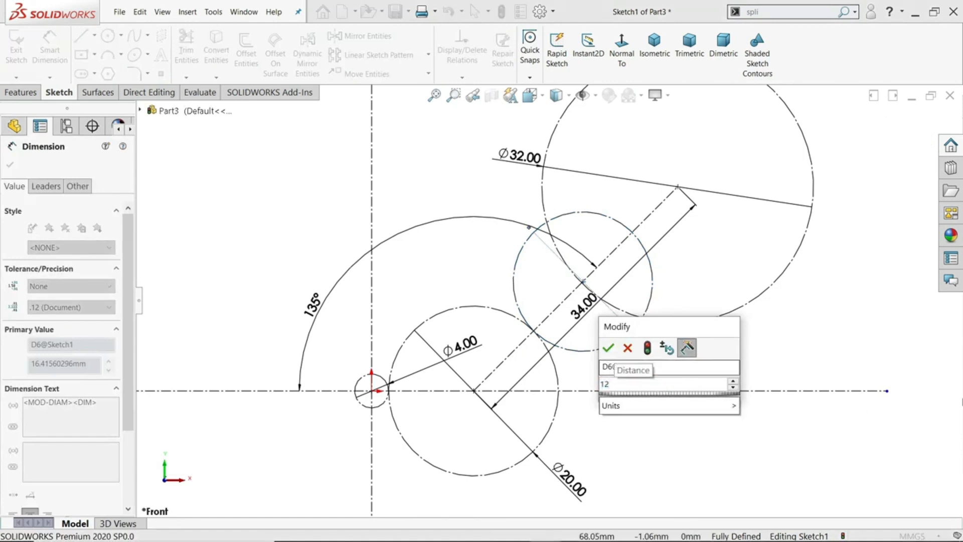
left_click(608, 348)
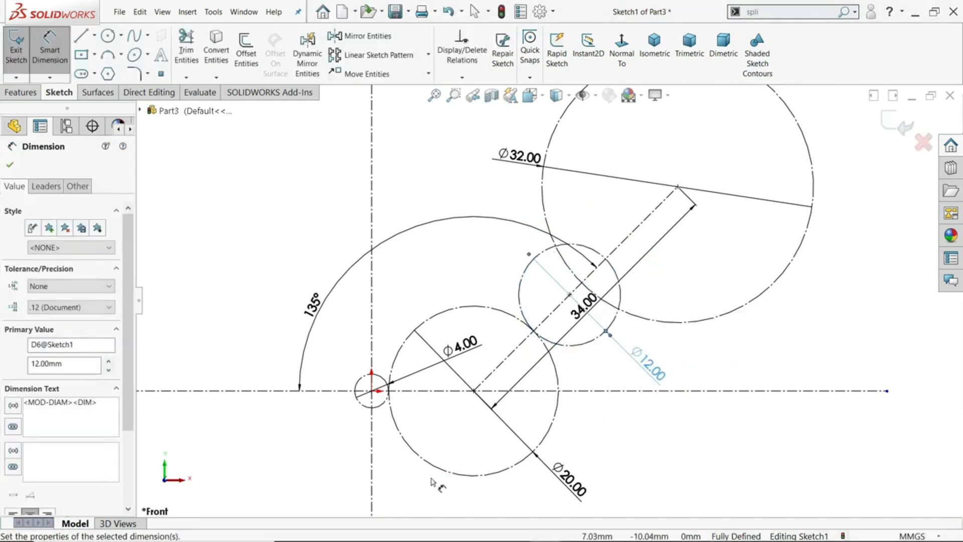
right_click(603, 402)
left_click(636, 460)
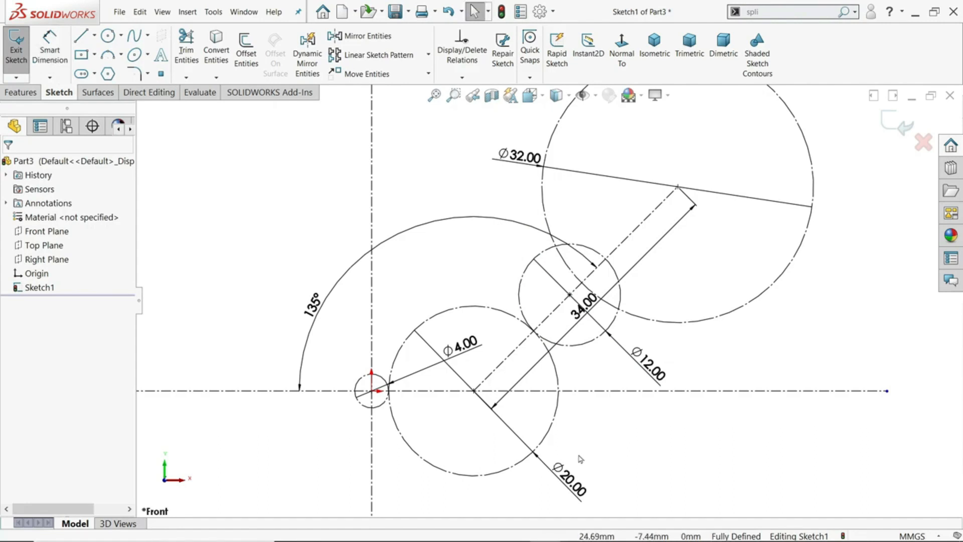
Draw a second 32 mm diameter construction circle, centered in free space above and left of the first one, at about X 15.3, Y 30.7 mm
left_click(108, 36)
scroll(560, 259, "up", 3)
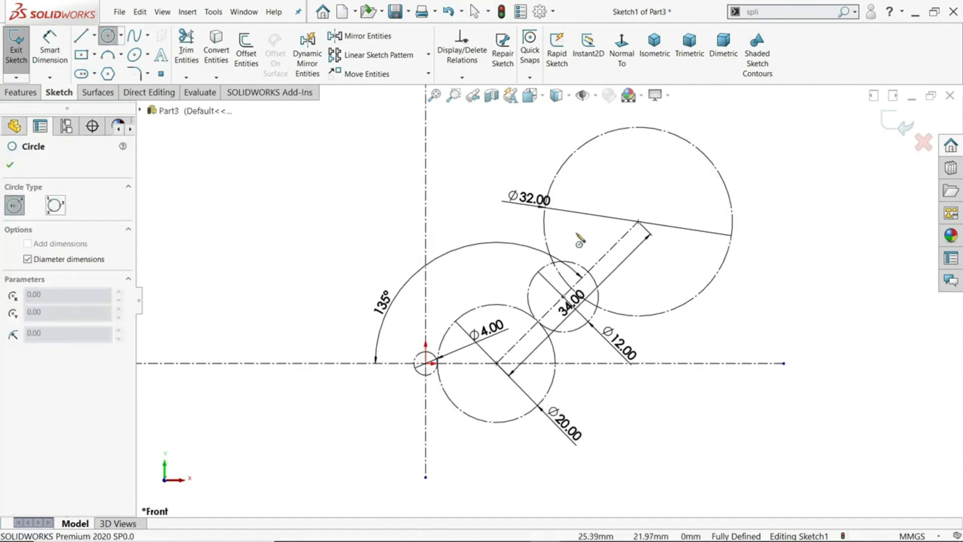
scroll(504, 201, "down", 5)
left_click(465, 167)
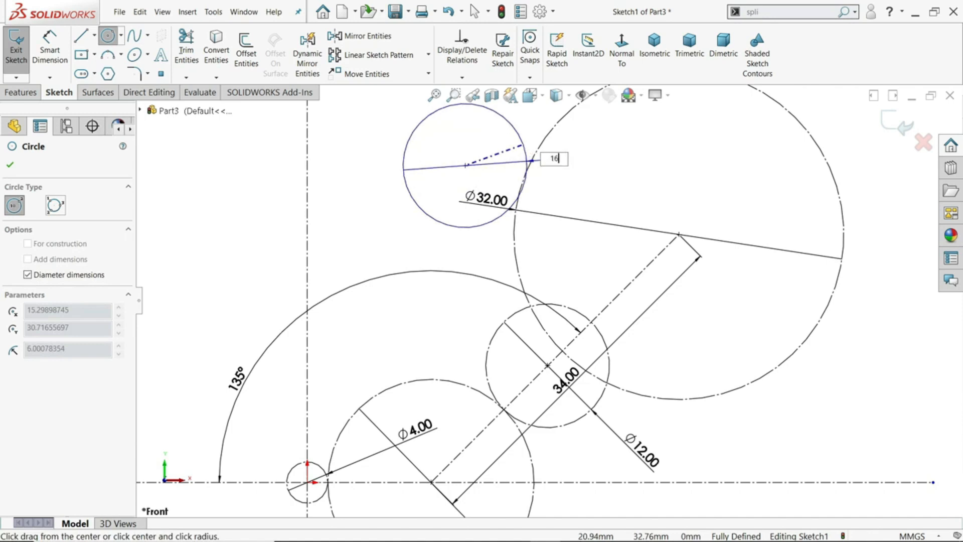
key("Return")
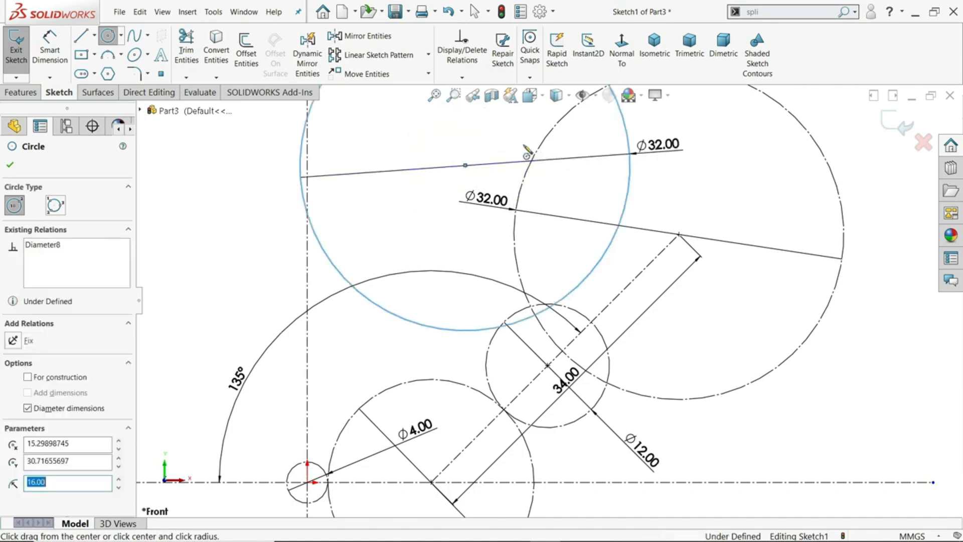
left_click(48, 378)
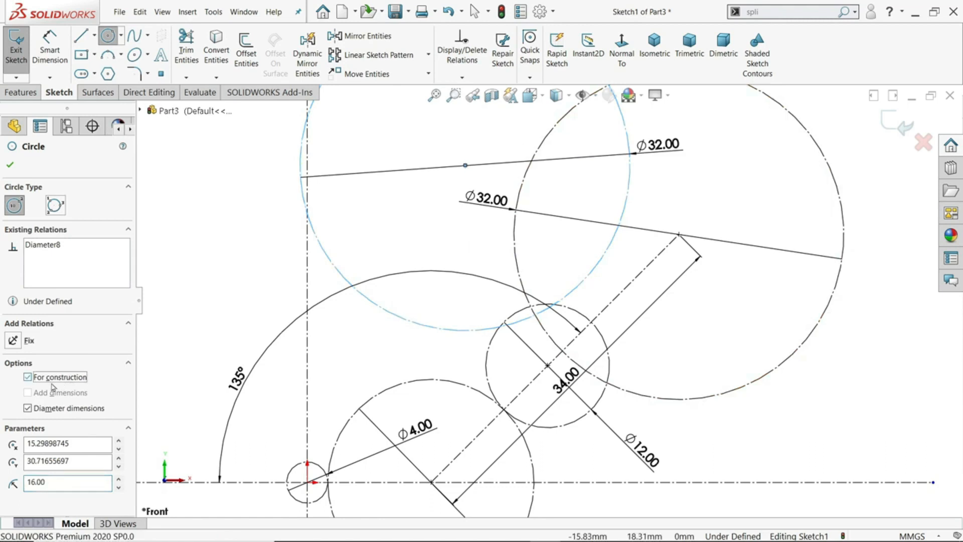
scroll(509, 308, "up", 5)
scroll(556, 154, "down", 3)
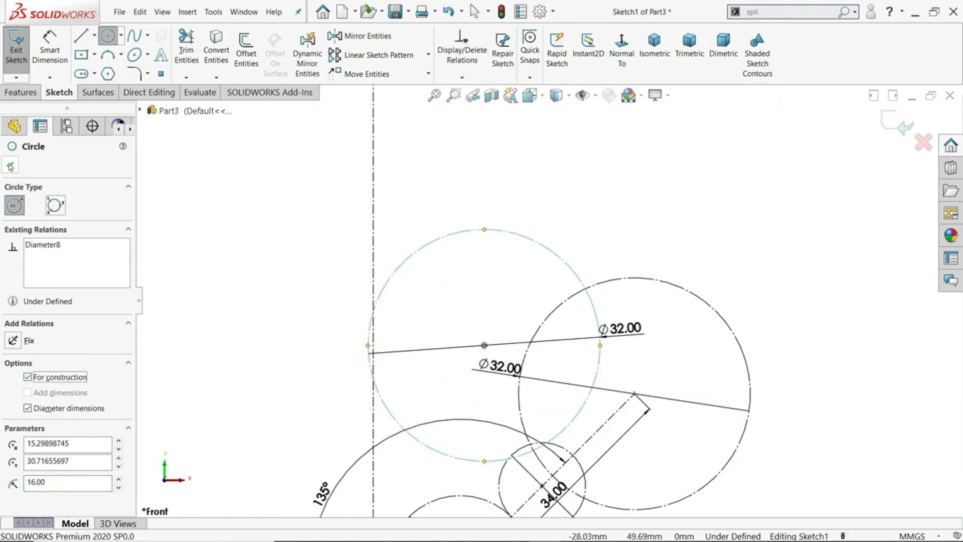
key("Escape")
Draw a centerline from the upper endpoint of the sloped centerline up and left, ending beyond the vertical centerline
left_click(93, 39)
left_click(102, 67)
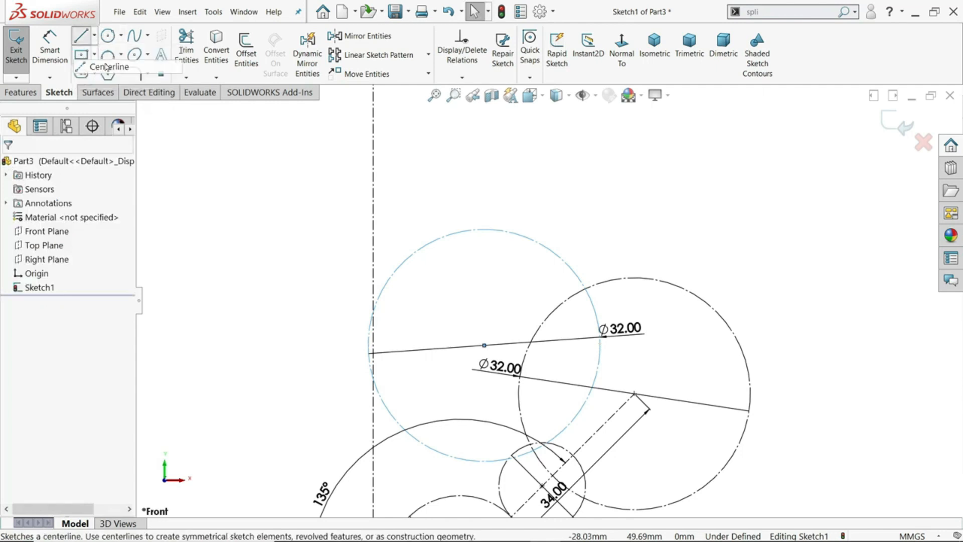
scroll(548, 301, "up", 3)
scroll(527, 345, "down", 3)
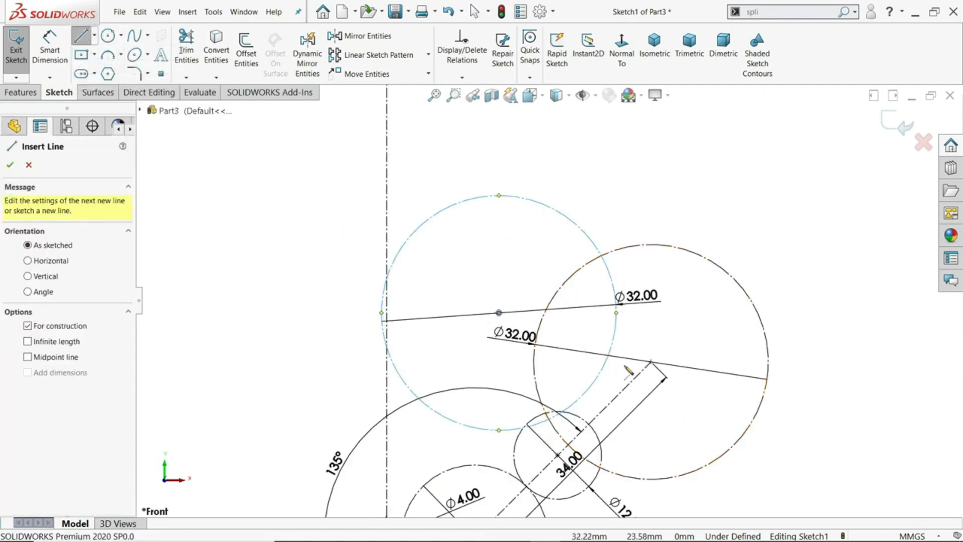
left_click(666, 373)
scroll(541, 321, "up", 4)
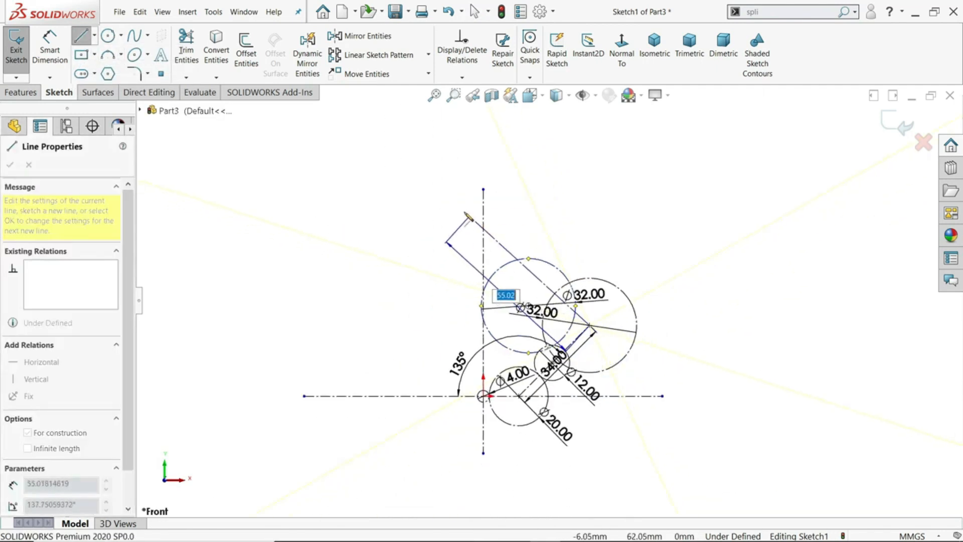
right_click(542, 125)
left_click(564, 166)
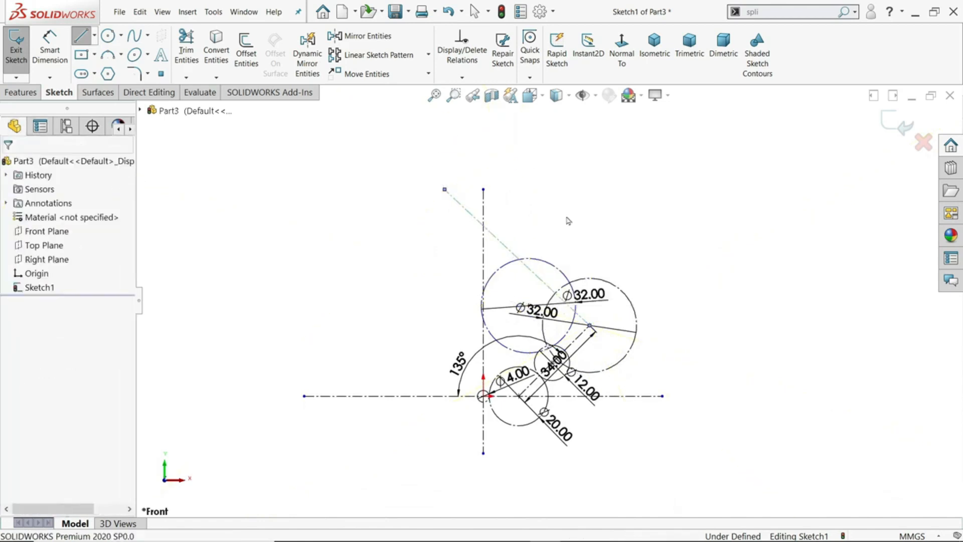
Make the new upper centerline perpendicular to the sloped 34 mm centerline
scroll(543, 285, "down", 3)
left_click(624, 355)
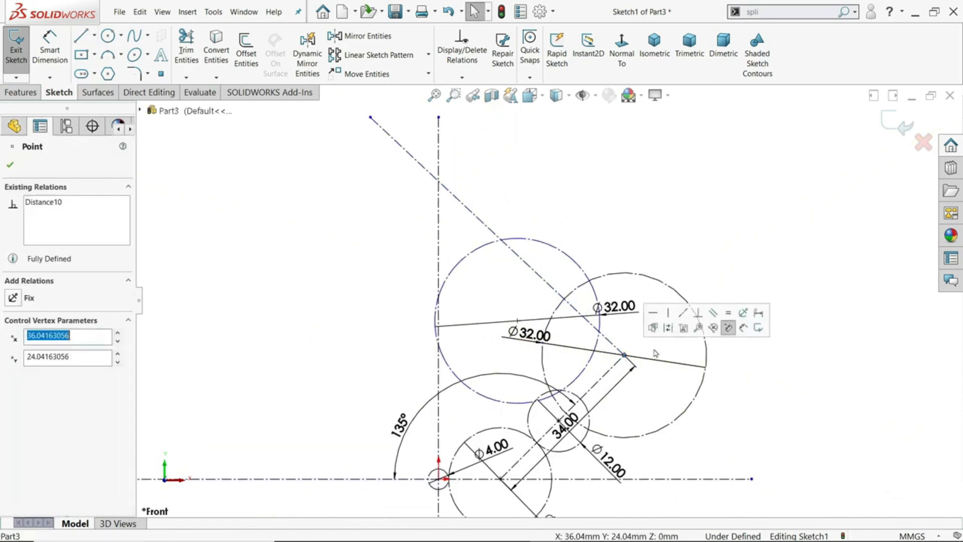
left_click(698, 314)
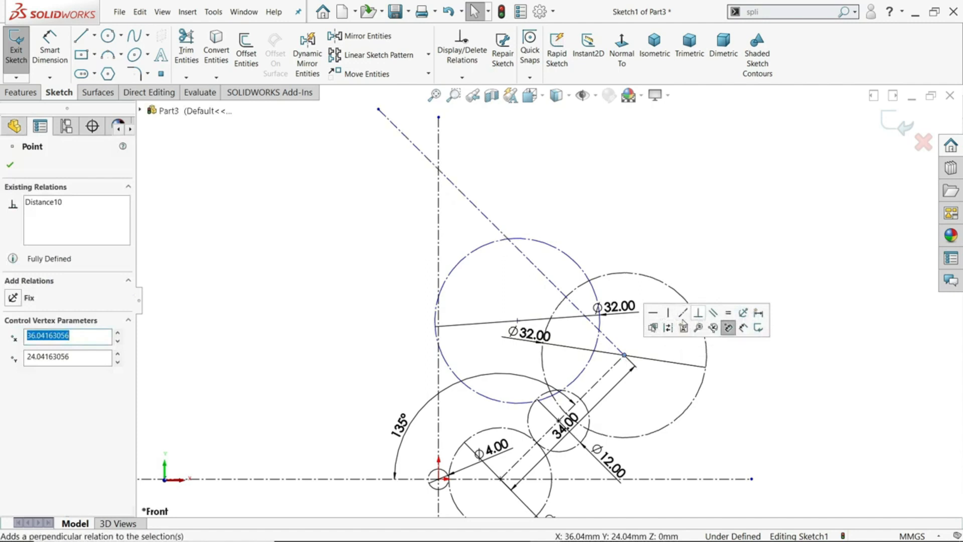
left_click(9, 166)
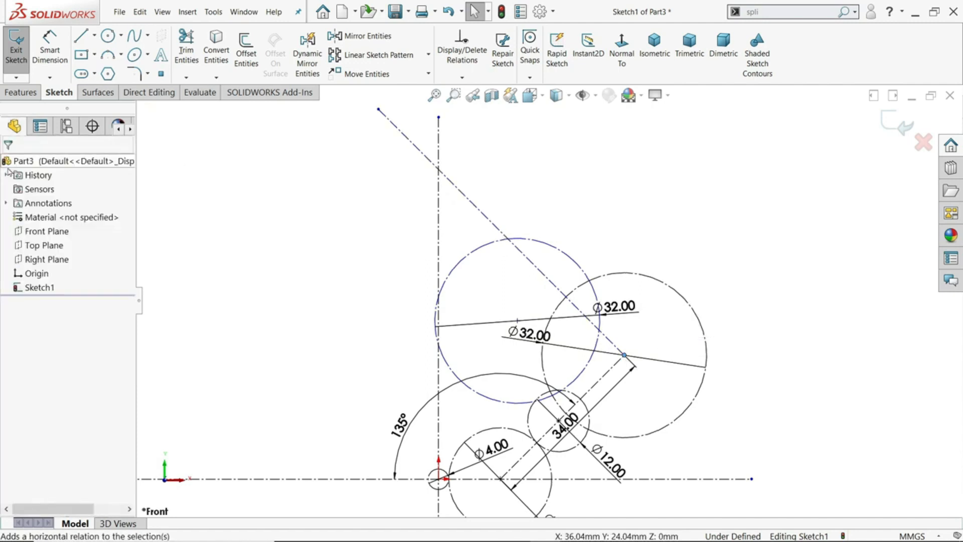
Draw an 18 mm diameter circle centered on the upper centerline, near its crossing with the vertical centerline
left_click(107, 36)
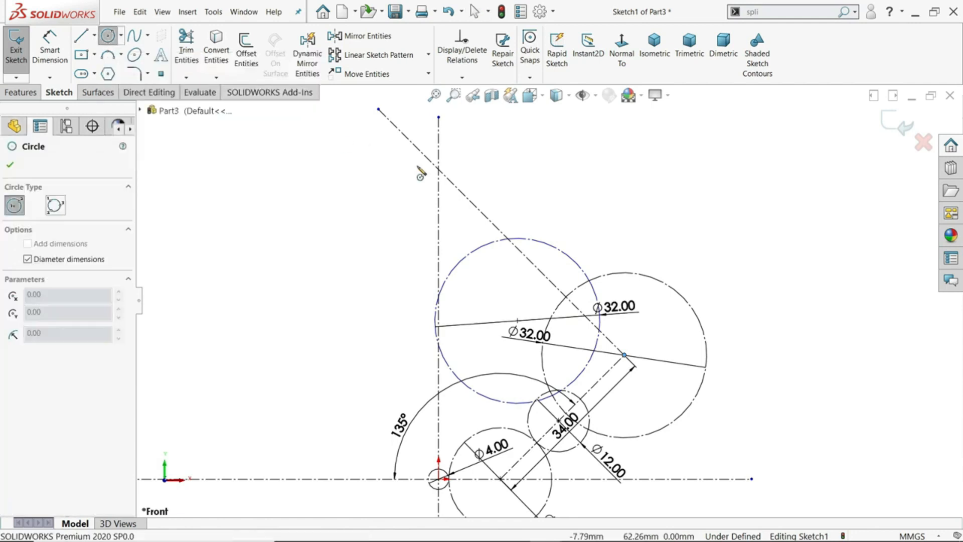
left_click(454, 185)
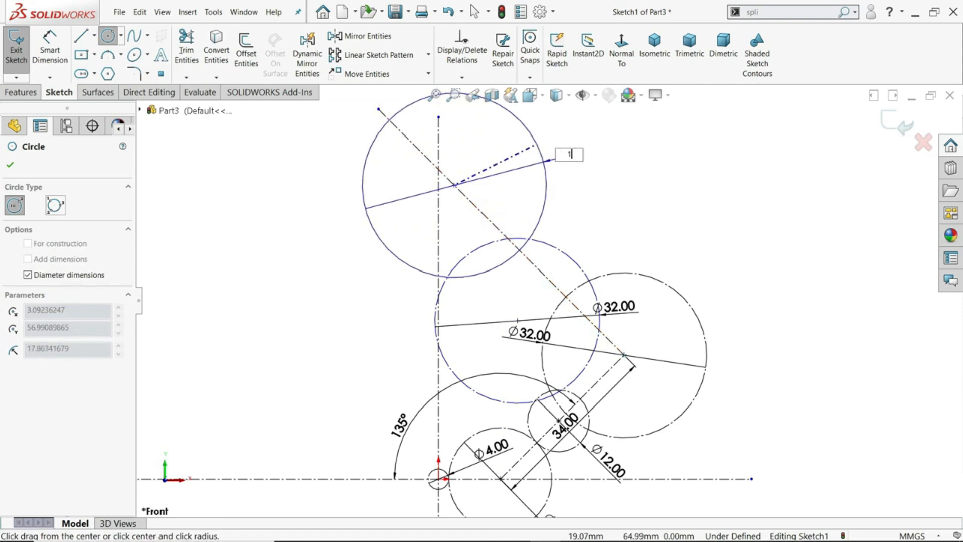
key("Return")
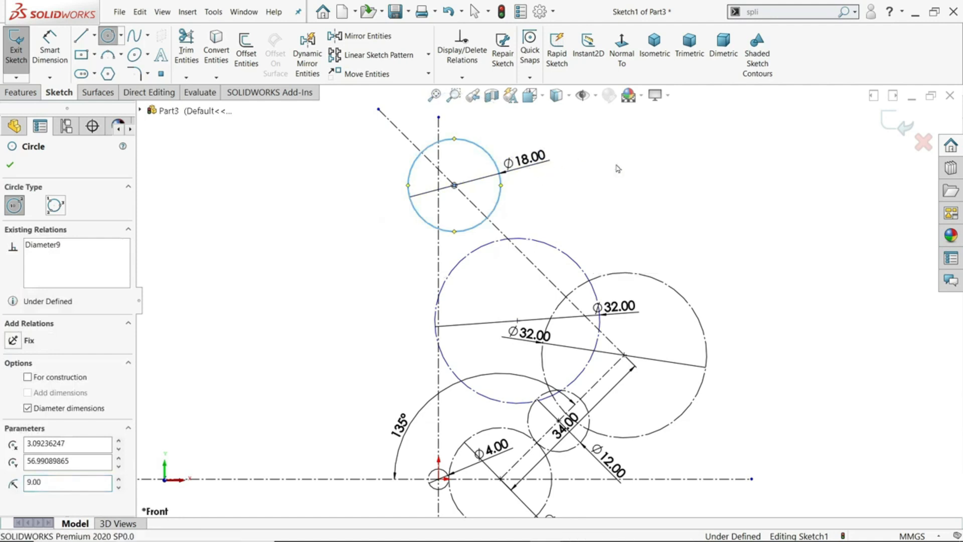
key("Escape")
Set the diameter of the circle on the upper centerline to 16*2 (32 mm) and make the circle construction geometry
left_click(534, 157)
type("1")
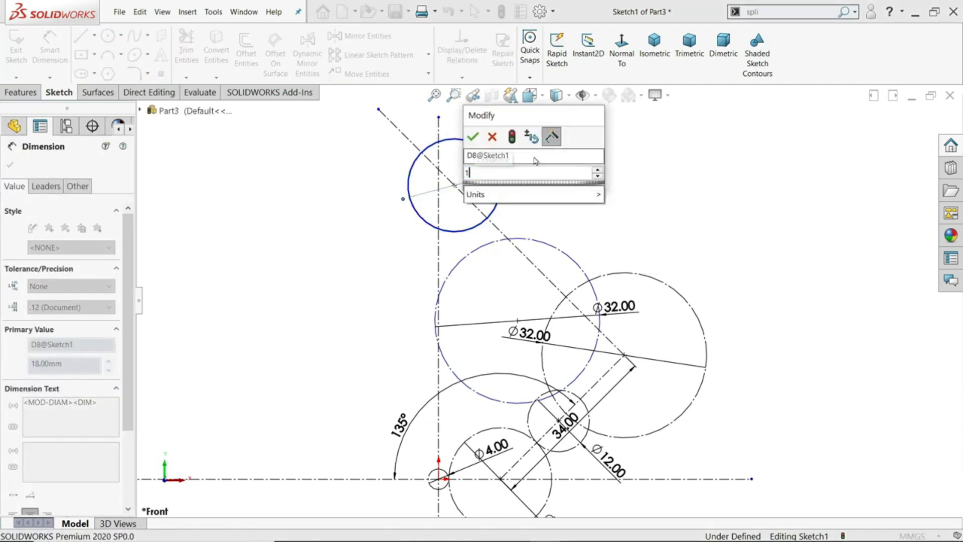
type("6*2")
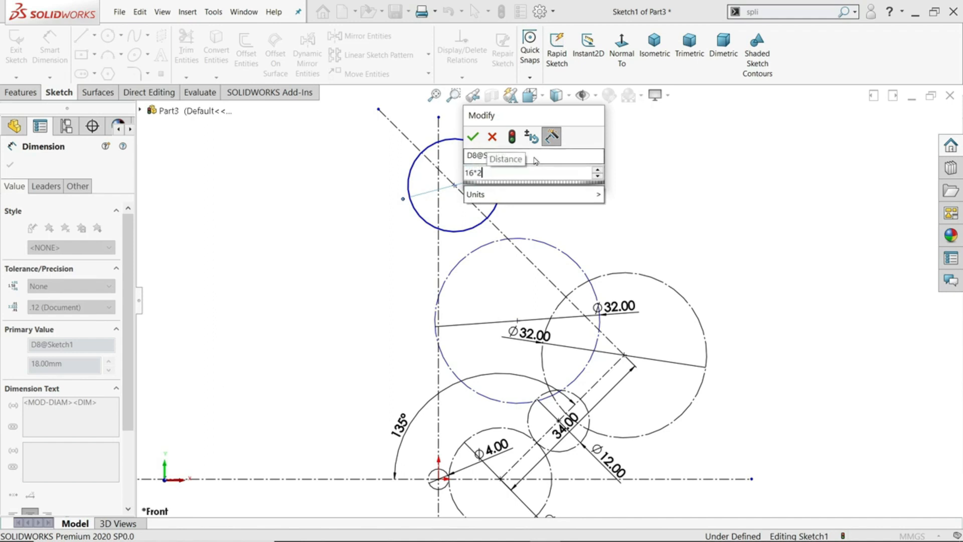
key("Return")
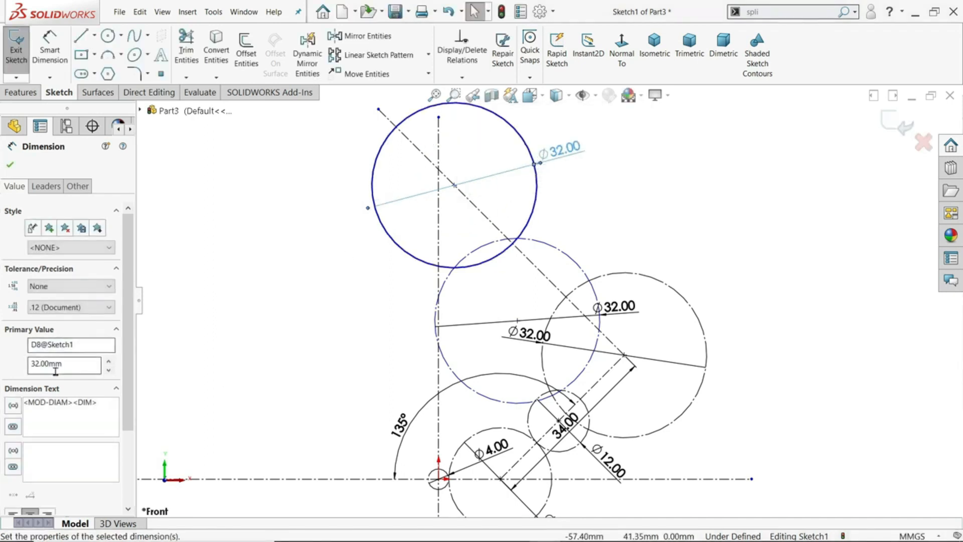
scroll(113, 284, "down", 3)
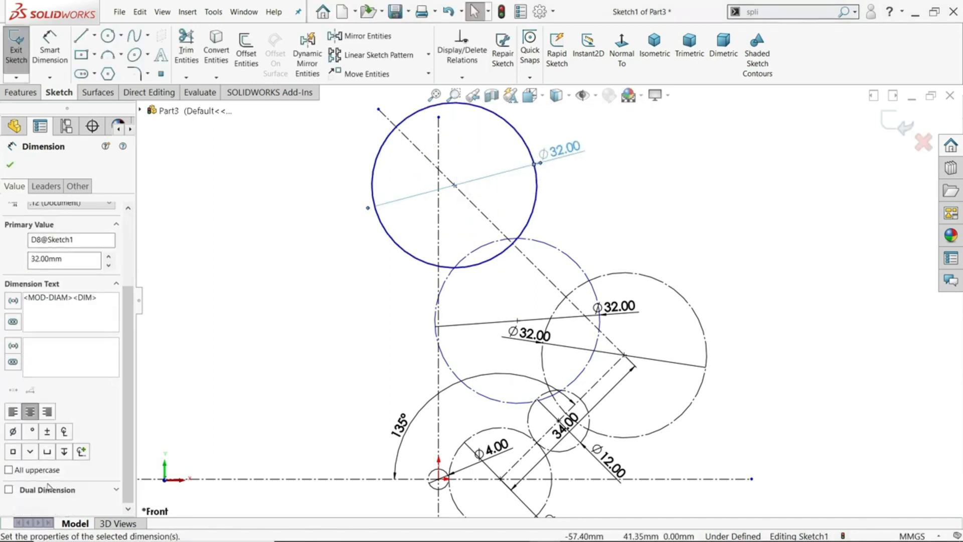
left_click(10, 165)
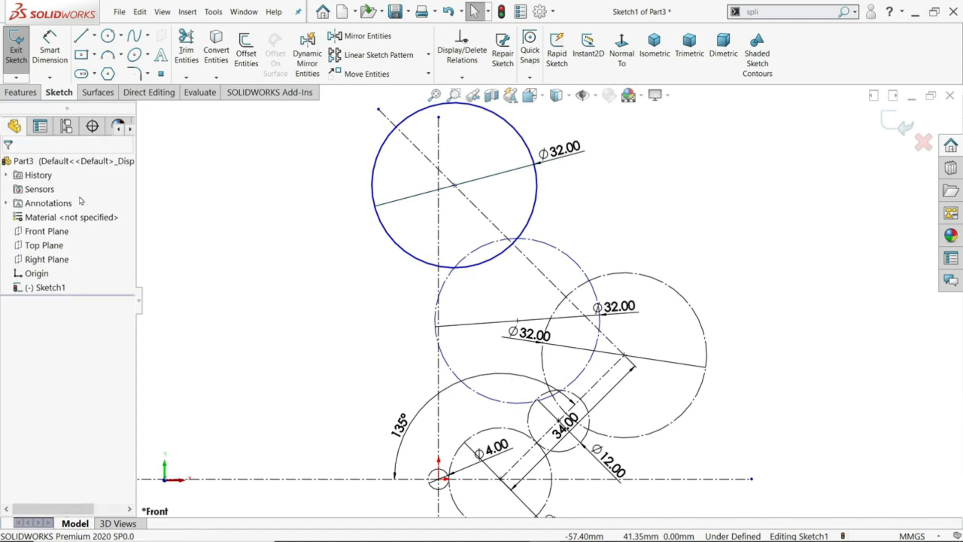
left_click(540, 213)
left_click(27, 334)
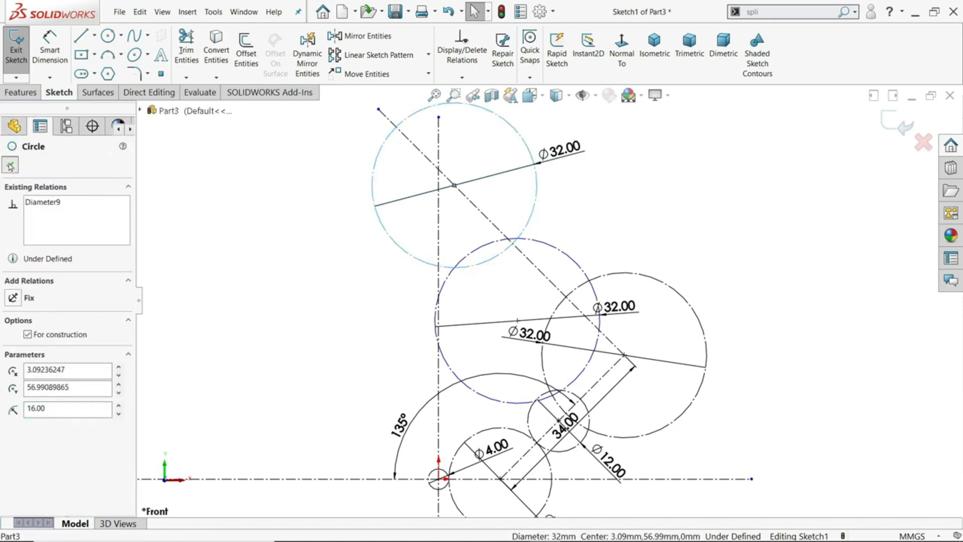
left_click(10, 165)
Make the middle, free-standing 32 mm construction circle tangent to the vertical centerline
scroll(585, 220, "up", 3)
scroll(533, 285, "down", 2)
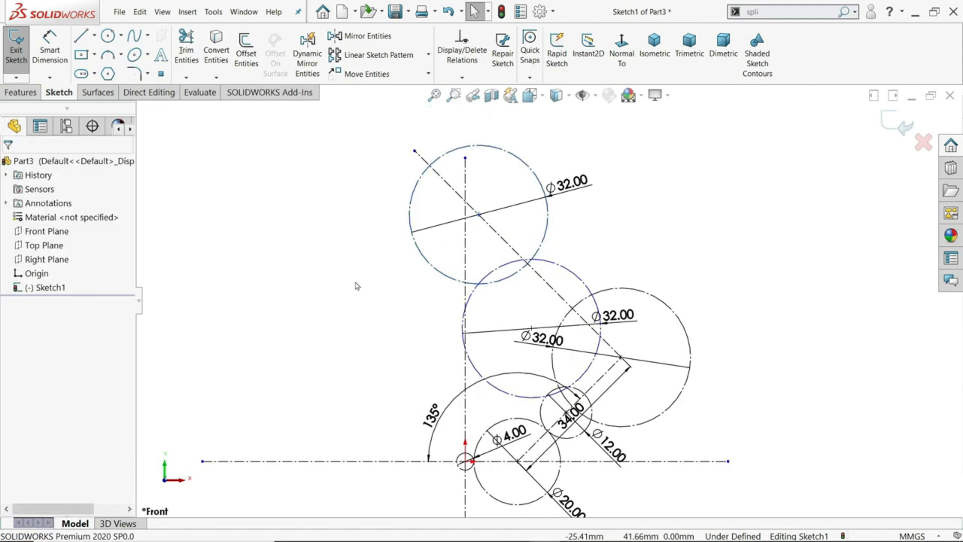
scroll(557, 304, "down", 1)
scroll(556, 304, "down", 1)
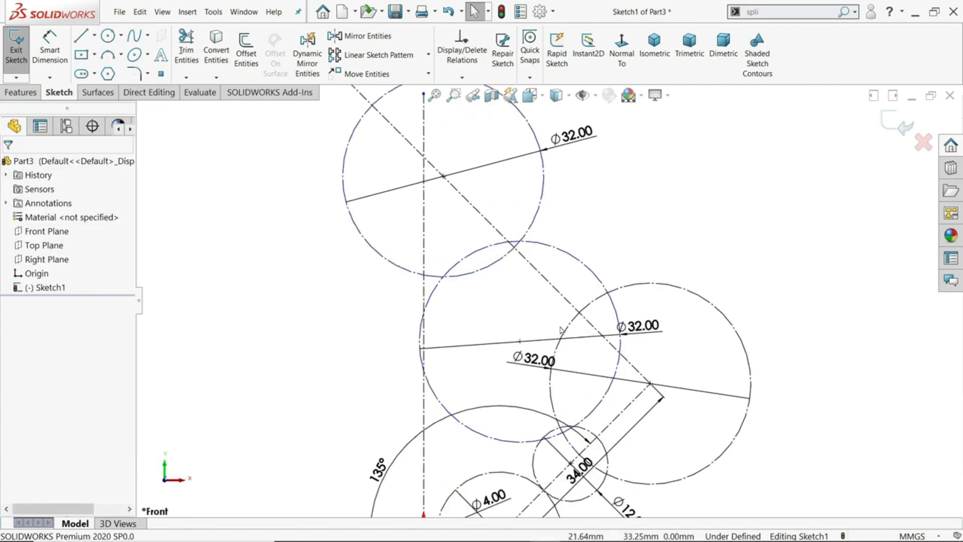
scroll(561, 329, "up", 2)
scroll(577, 320, "down", 4)
left_click(591, 314)
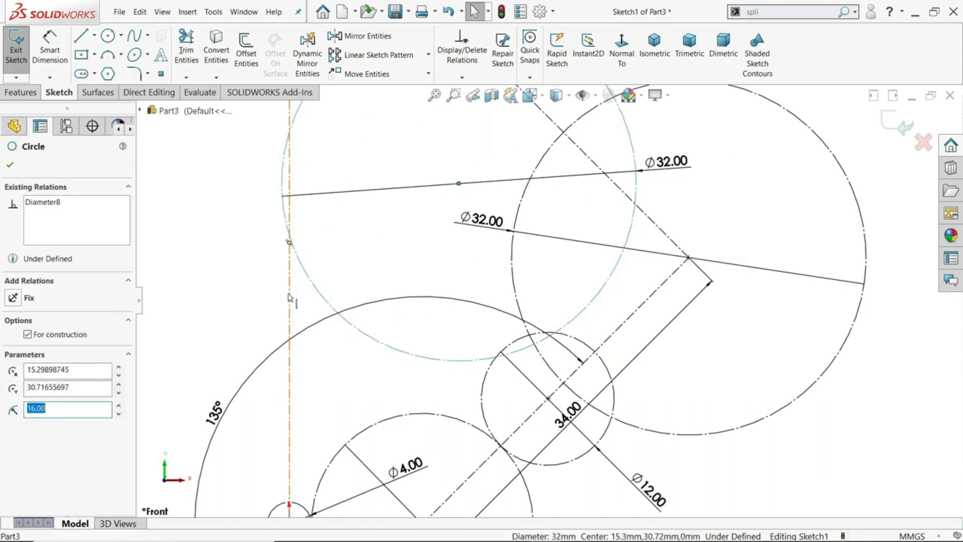
left_click(289, 297)
left_click(305, 273, "ctrl")
left_click(321, 261)
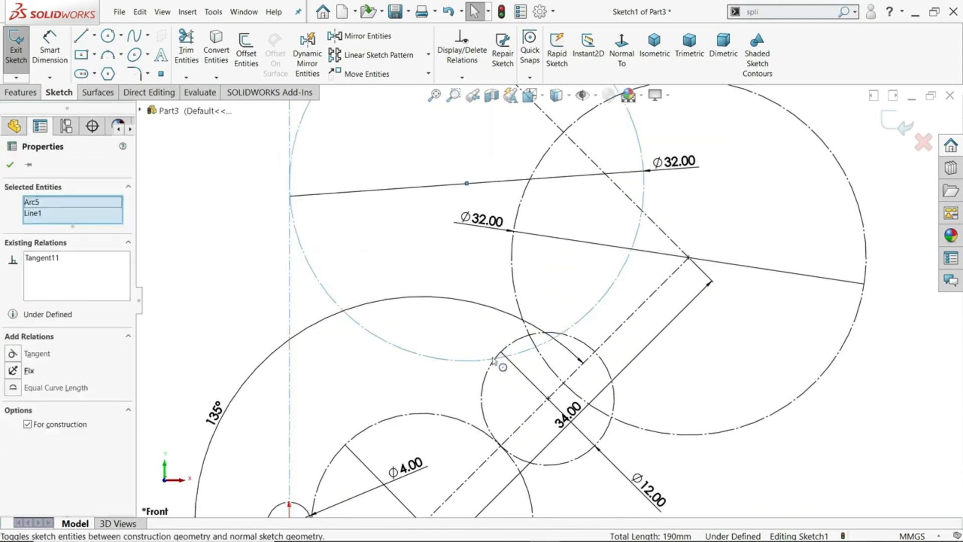
Make the middle 32 mm construction circle tangent to the 12 mm circle
left_click(522, 337)
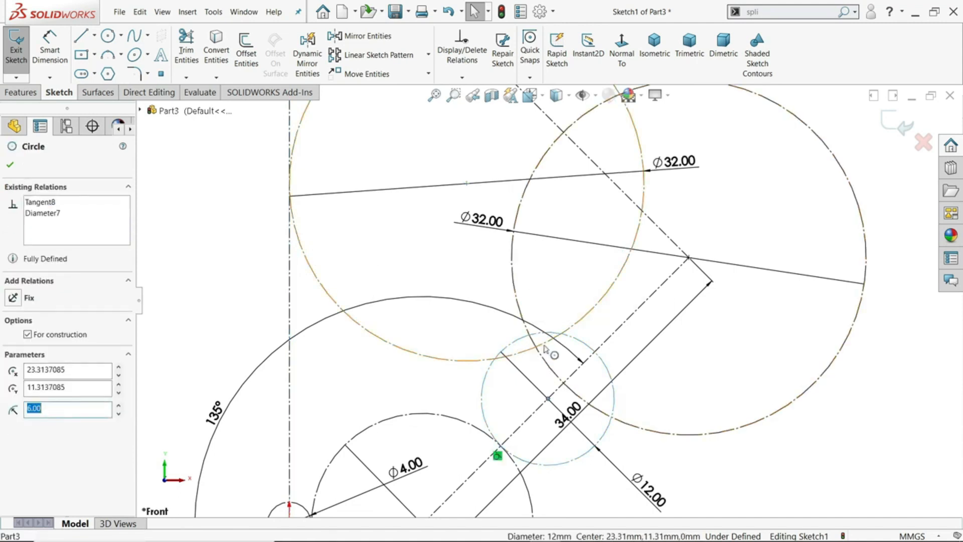
left_click(545, 346, "ctrl")
left_click(588, 314)
scroll(705, 344, "up", 5)
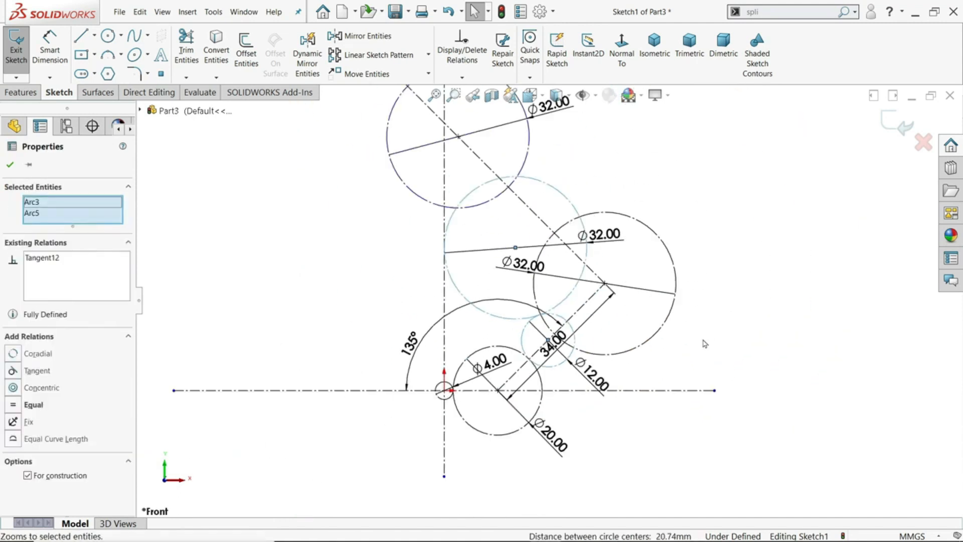
scroll(705, 343, "up", 1)
left_click(716, 252)
Make the 32 mm circle on the upper centerline tangent to the 32 mm circle at the sloped centerline's end
scroll(518, 175, "down", 2)
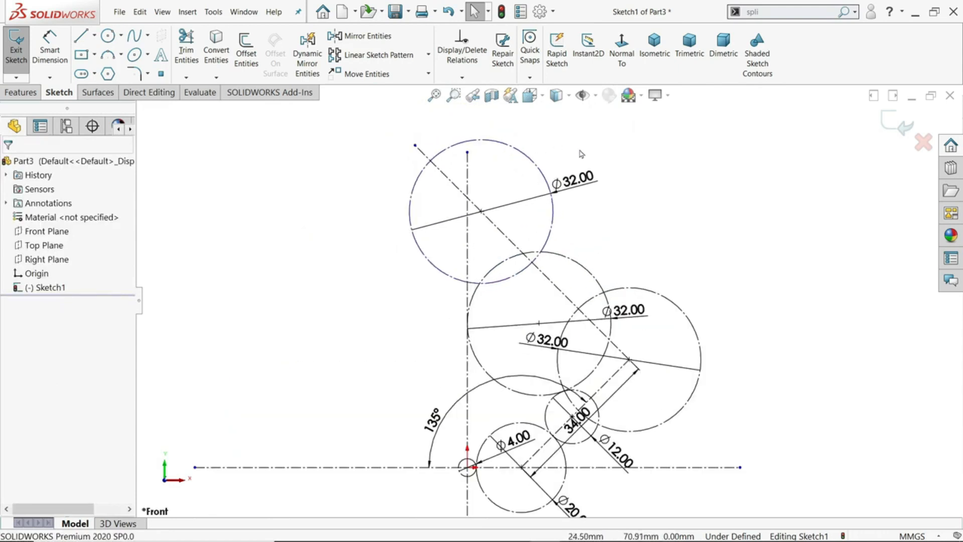
left_click(552, 234)
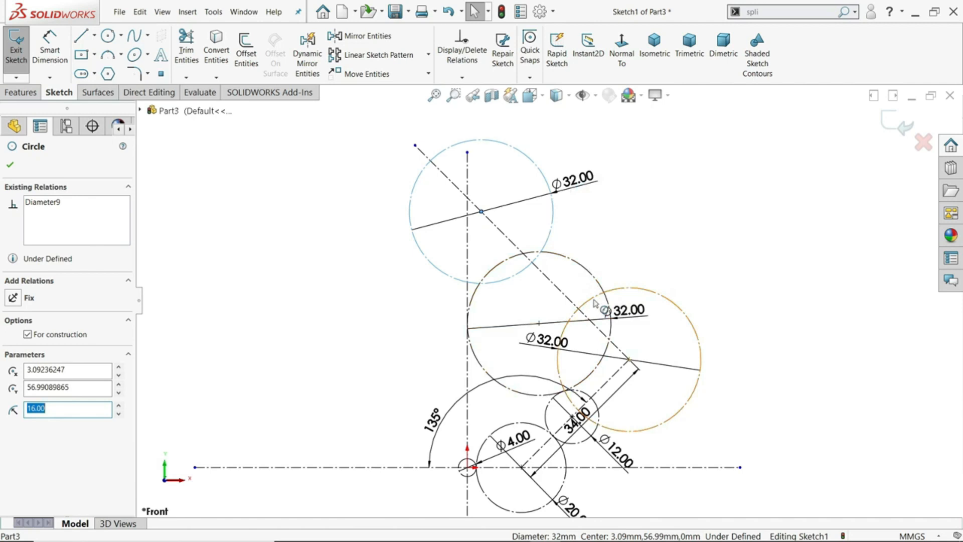
left_click(595, 303, "ctrl")
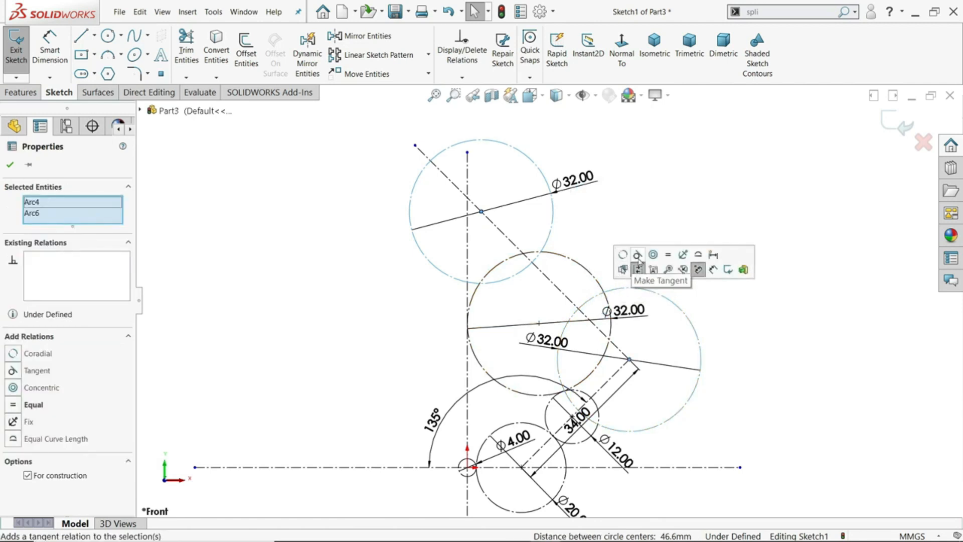
left_click(638, 255)
left_click(693, 180)
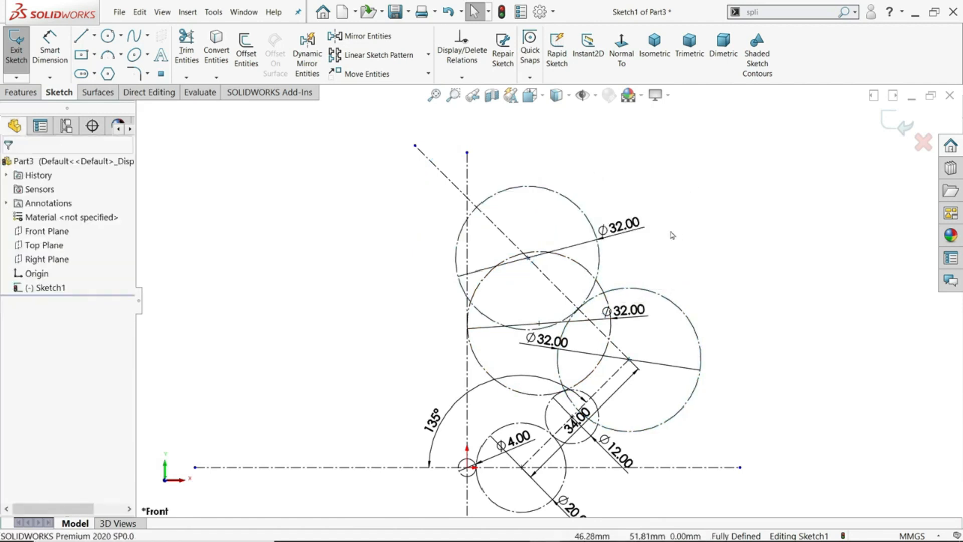
scroll(587, 331, "up", 3)
scroll(561, 340, "down", 4)
scroll(576, 392, "up", 2)
scroll(535, 427, "down", 3)
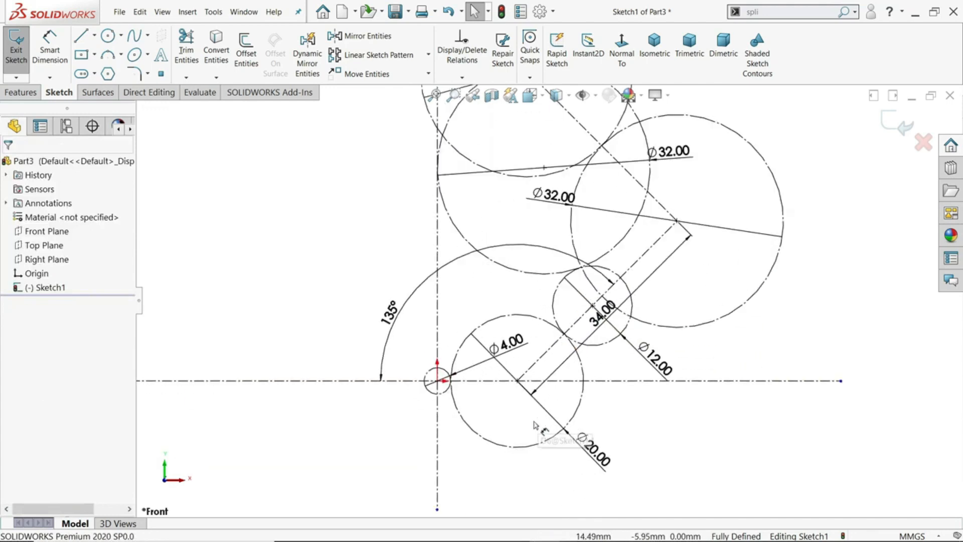
scroll(468, 428, "up", 1)
scroll(571, 233, "up", 1)
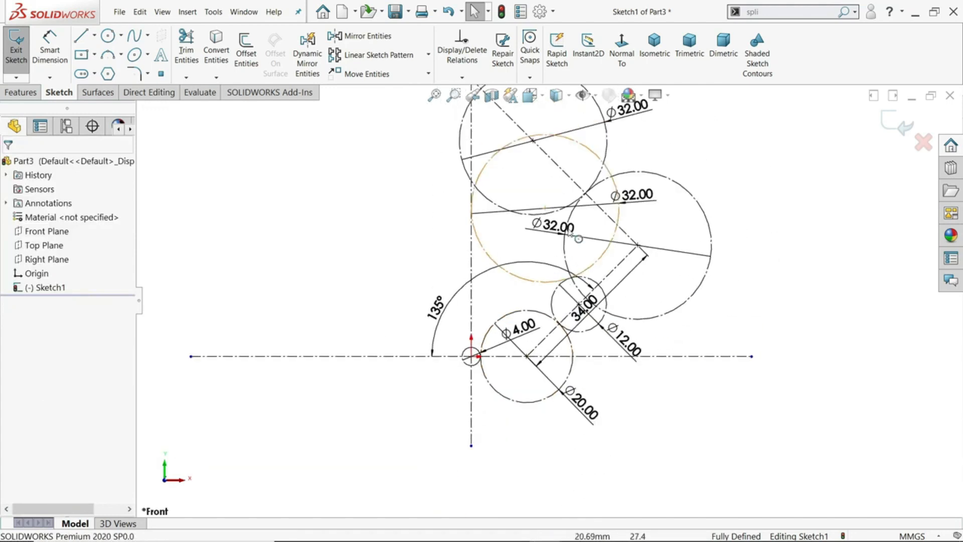
scroll(570, 232, "down", 1)
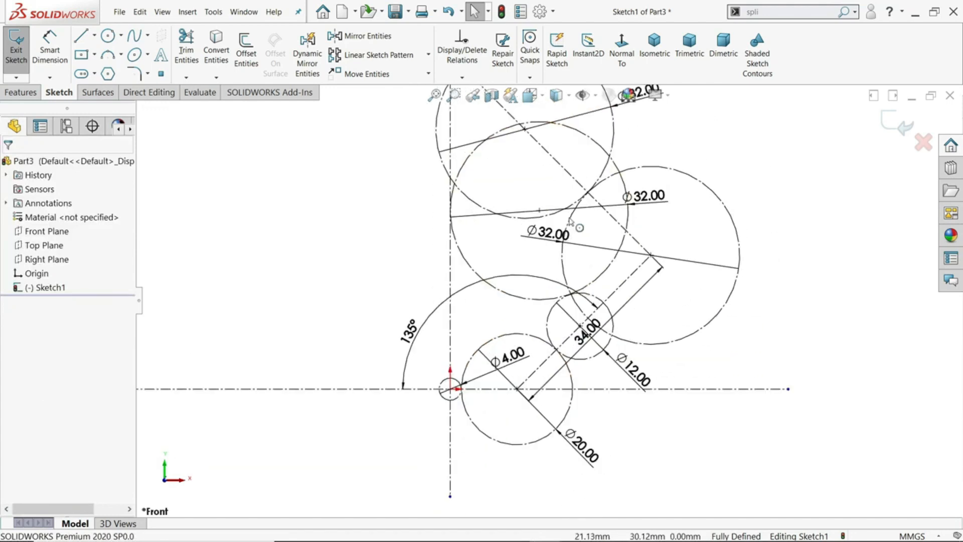
Draw an upward-bulging 3 Point Arc from the lower edge of the 20 mm circle, across the vertical centerline, to about X -9.7 mm
left_click(121, 54)
left_click(138, 100)
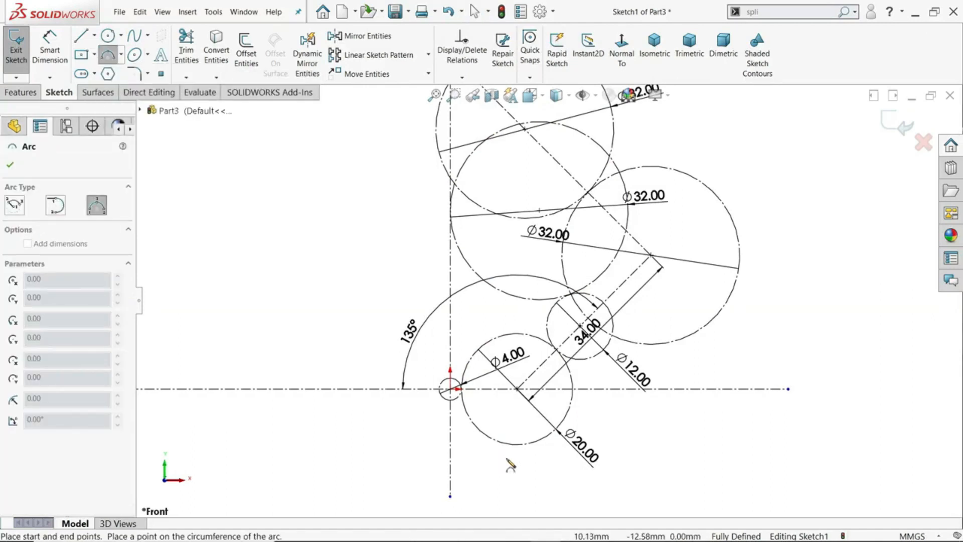
scroll(462, 446, "down", 2)
scroll(459, 452, "down", 2)
left_click(588, 396)
left_click(323, 393)
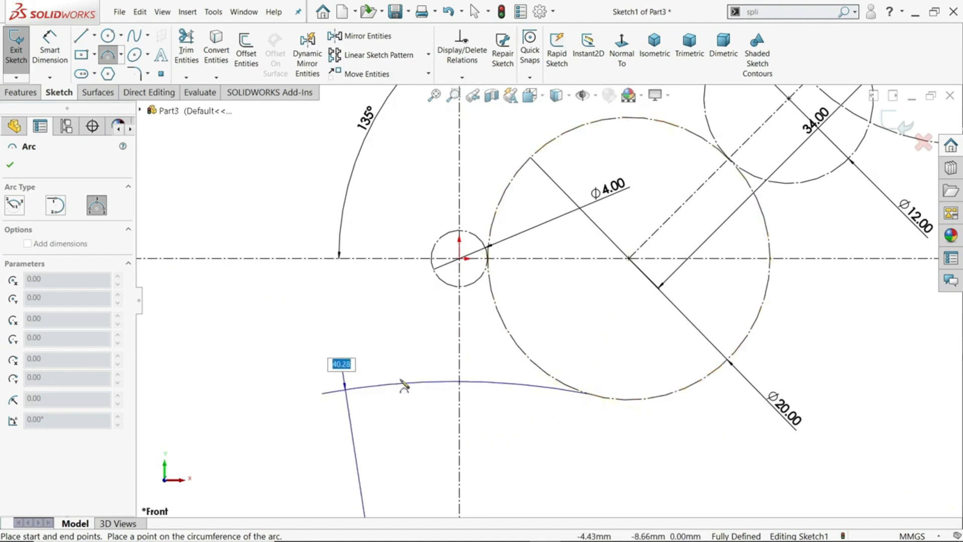
left_click(416, 359)
right_click(351, 305)
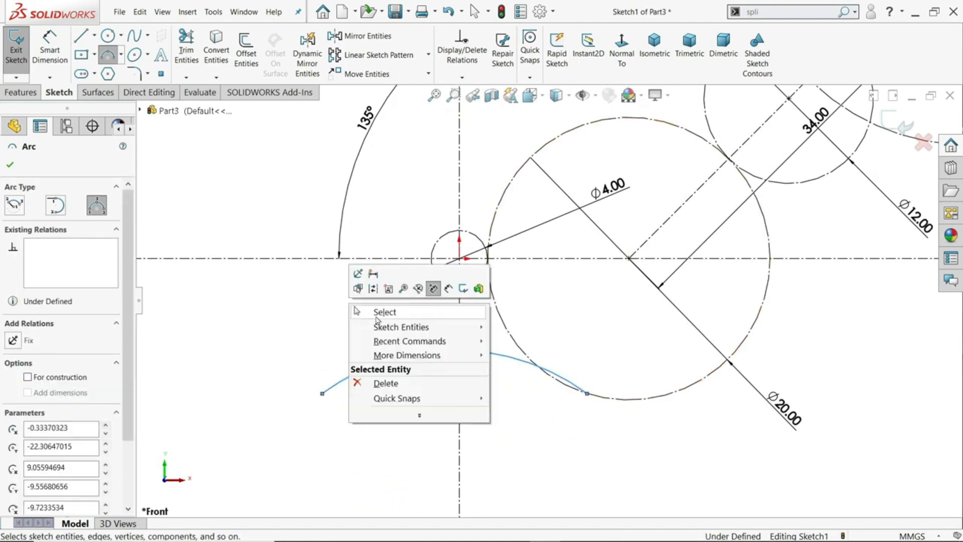
left_click(377, 316)
Make the arc's center point coincident with the vertical centerline
scroll(500, 400, "up", 2)
scroll(494, 454, "down", 1)
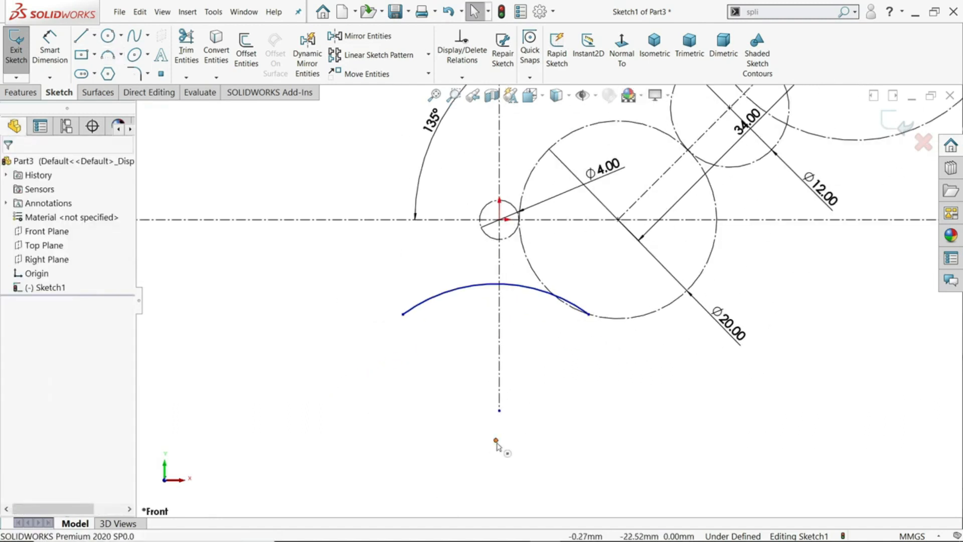
left_click(495, 441)
left_click(499, 401)
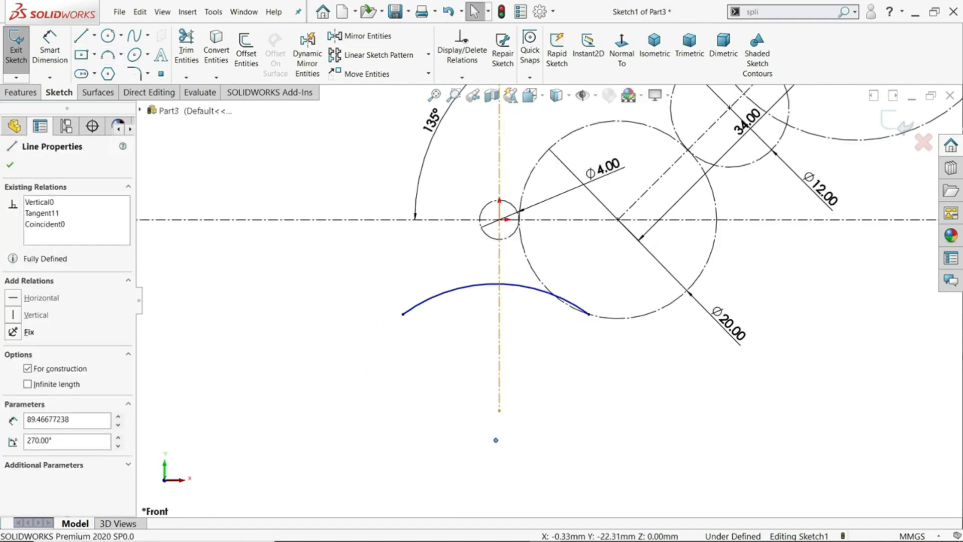
left_click(496, 440, "ctrl")
left_click(604, 369)
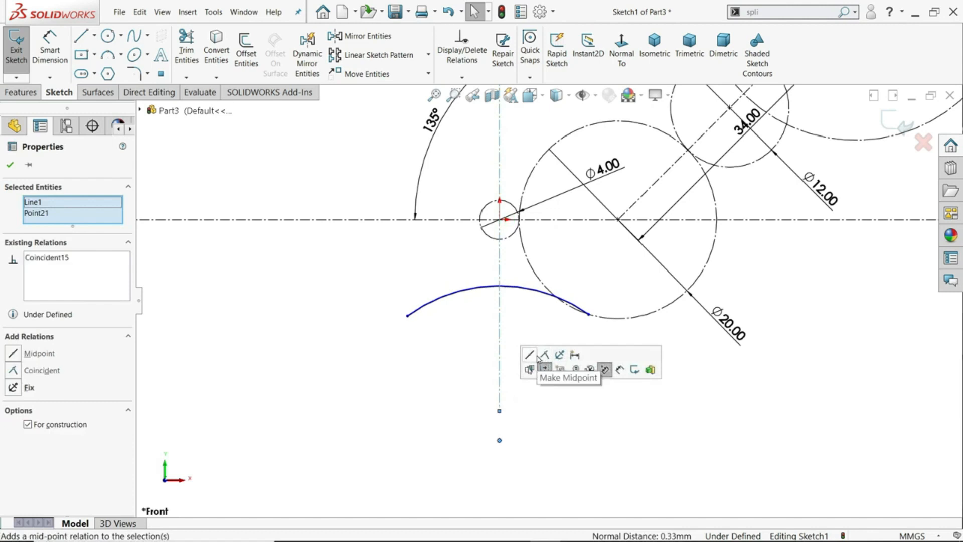
Add a horizontal relation between the two endpoints of the arc crossing the vertical centerline
left_click(588, 315)
left_click(408, 315, "ctrl")
left_click(438, 272)
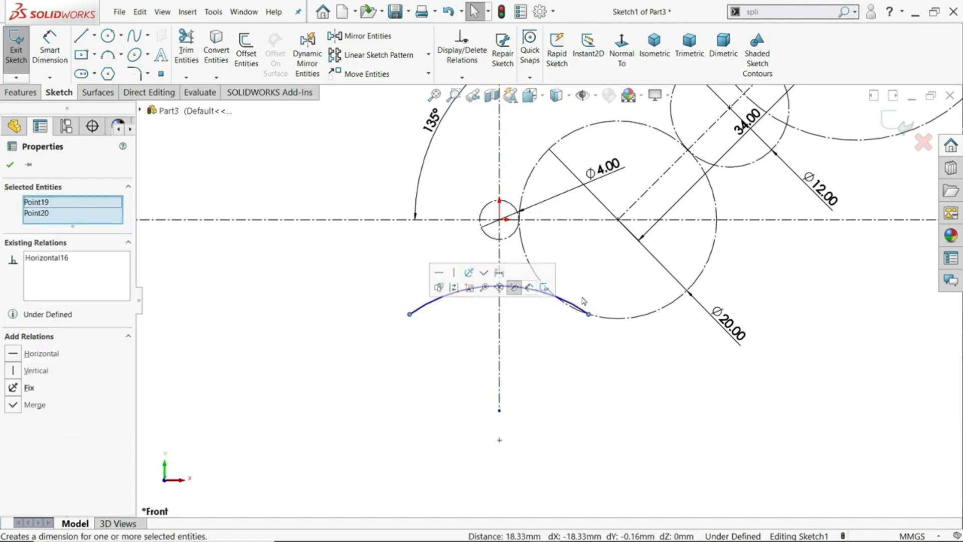
Make the arc crossing the vertical centerline tangent to the 20 mm construction circle
scroll(582, 301, "down", 3)
left_click(566, 323)
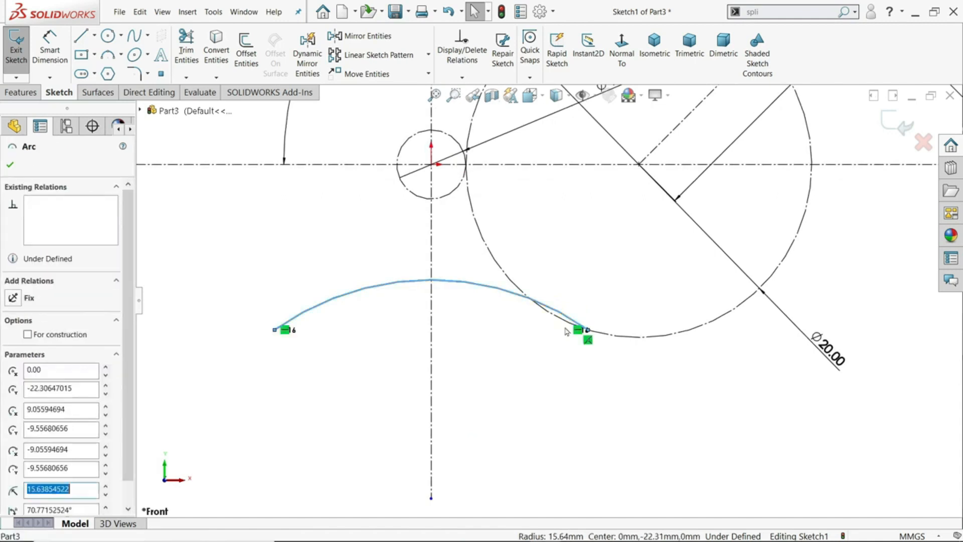
left_click(565, 326, "ctrl")
left_click(609, 276)
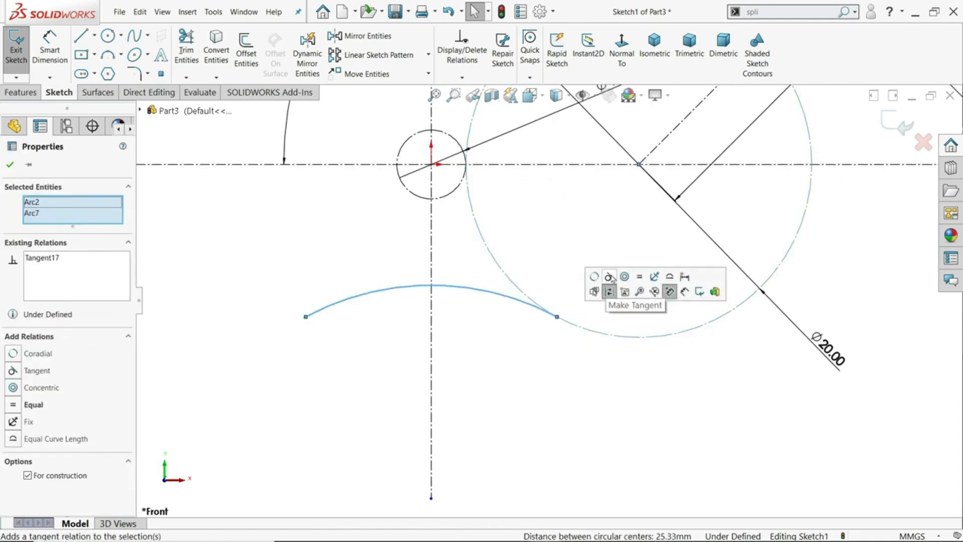
left_click(543, 371)
Dimension the radius of the arc crossing the vertical centerline as 16 mm
left_click(50, 50)
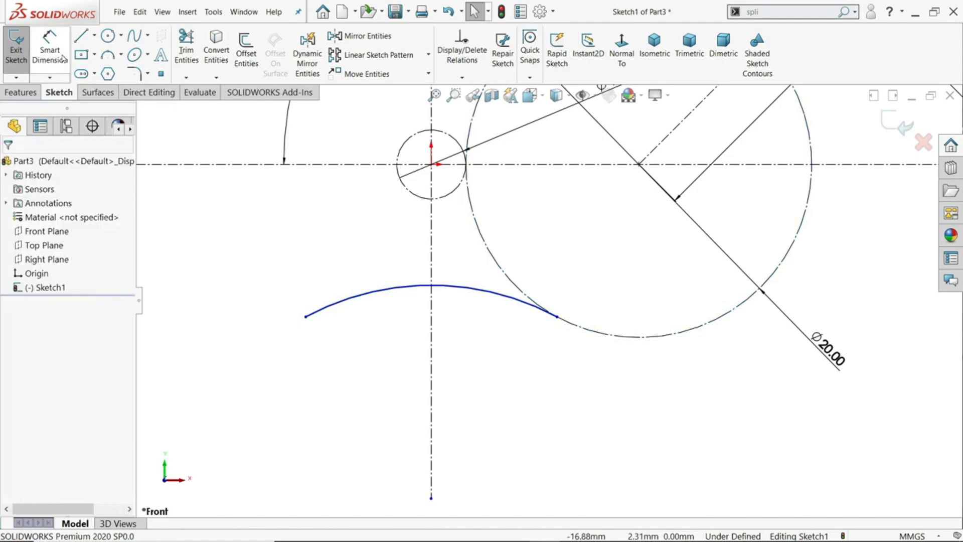
left_click(392, 294)
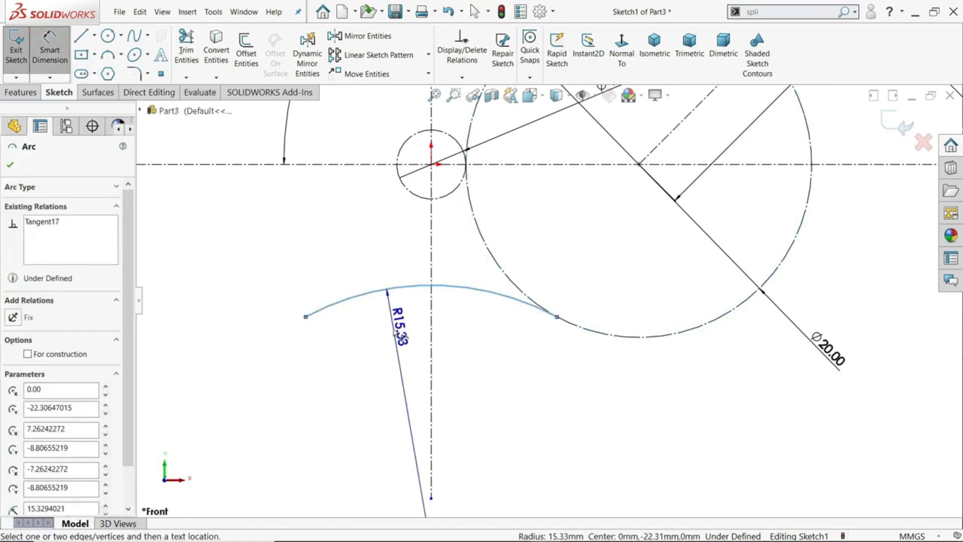
left_click(397, 329)
type("16")
key("Return")
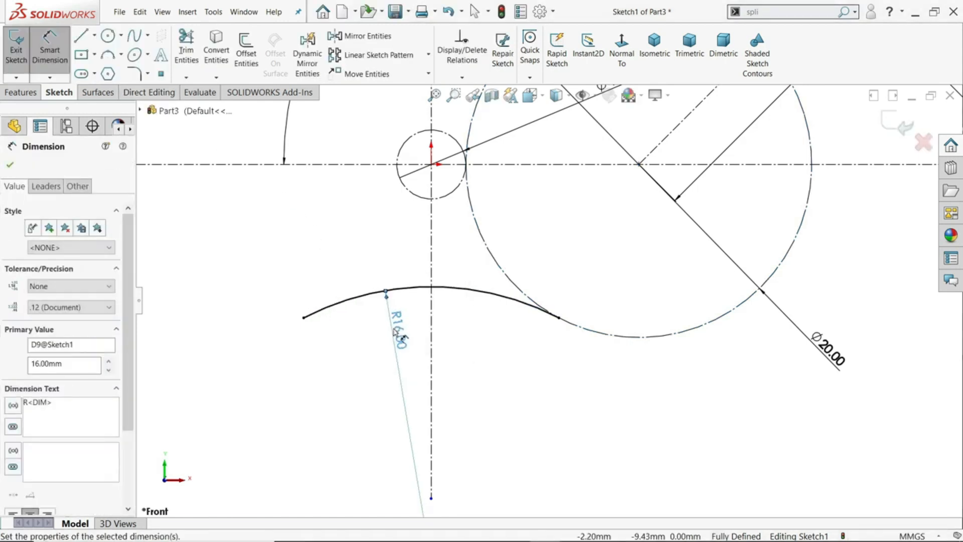
Draw an outward-bulging 3 Point Arc from the 20 mm circle at about X 20.2, Y -5.8 mm to the 12 mm circle at about X 28.9 mm
scroll(585, 323, "up", 3)
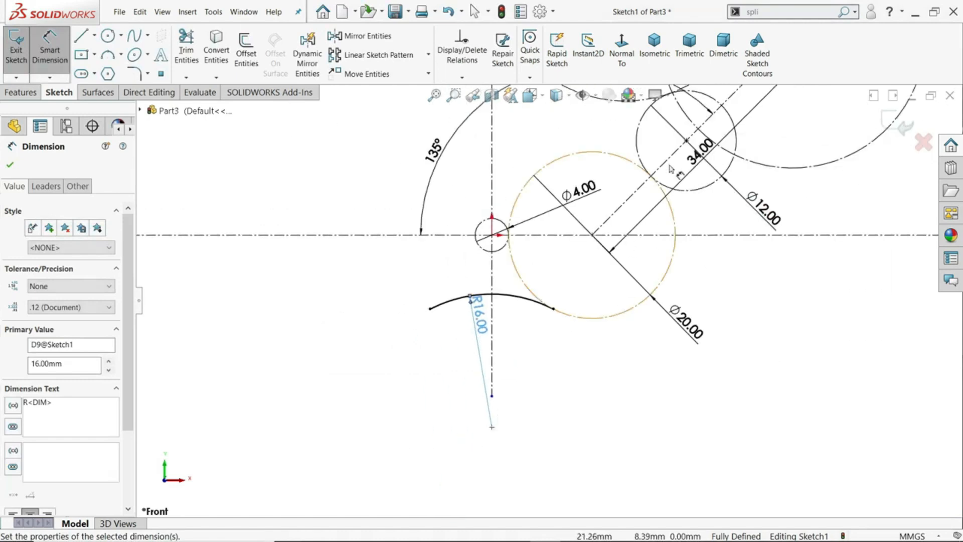
scroll(686, 225, "up", 3)
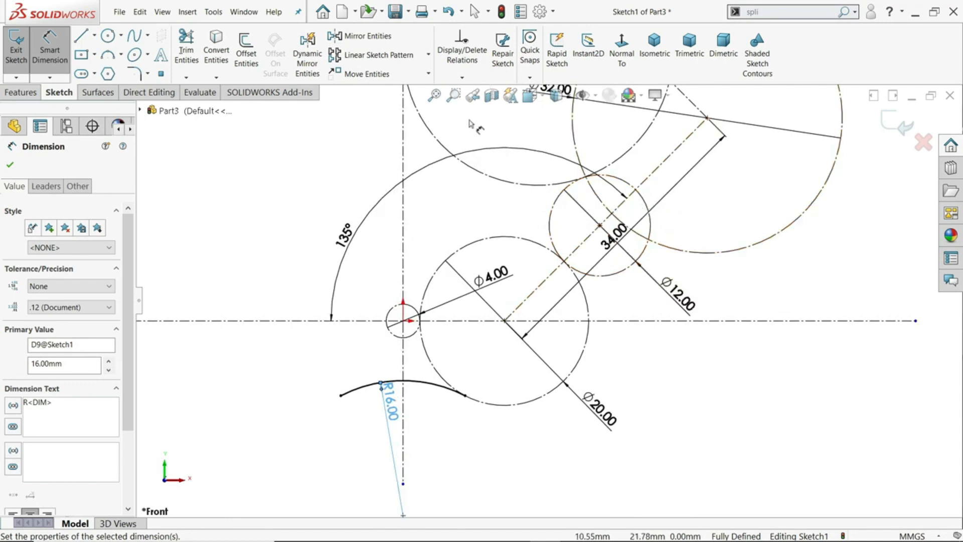
left_click(121, 55)
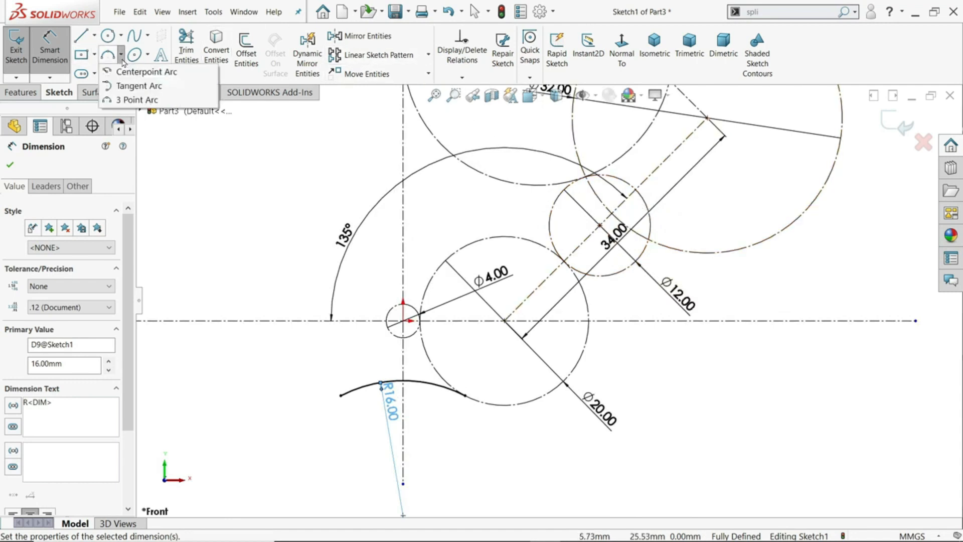
left_click(137, 99)
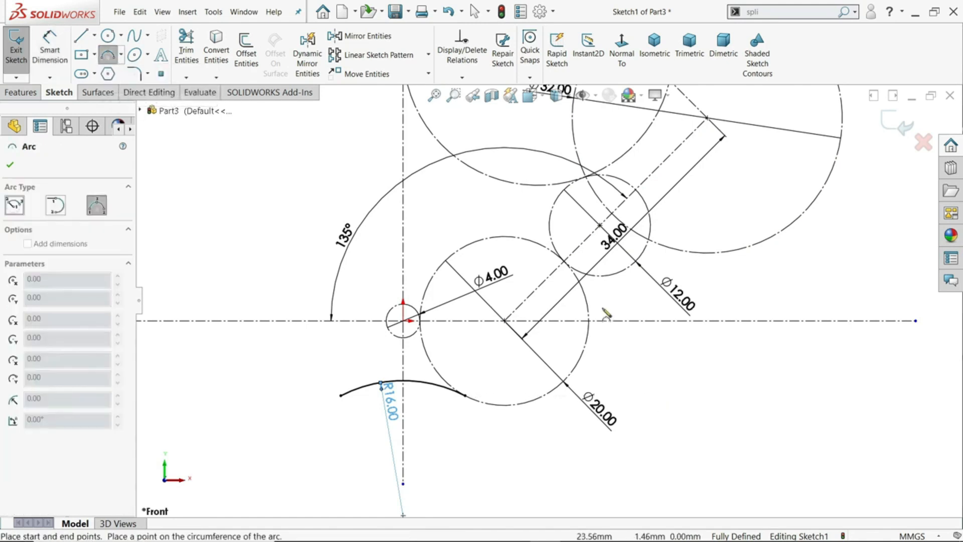
scroll(589, 396, "down", 2)
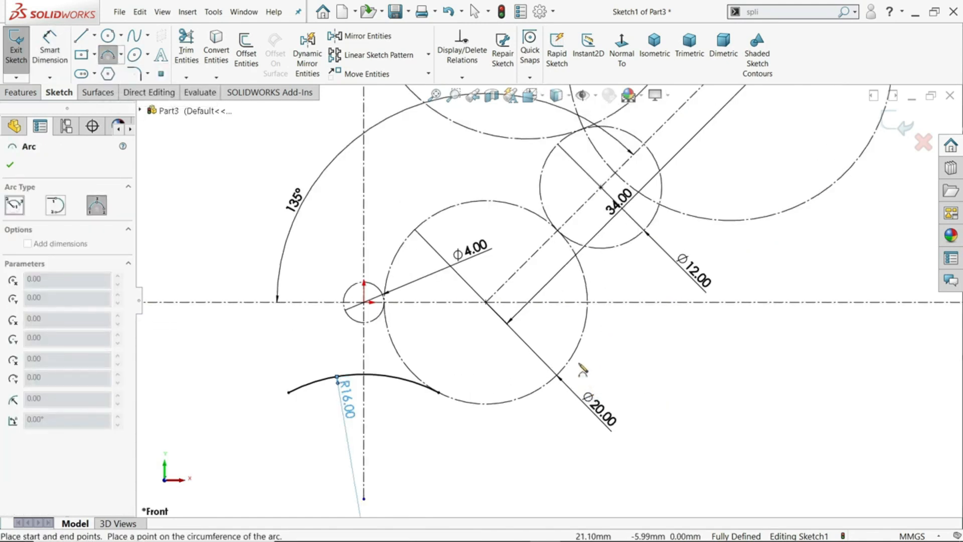
left_click(659, 212)
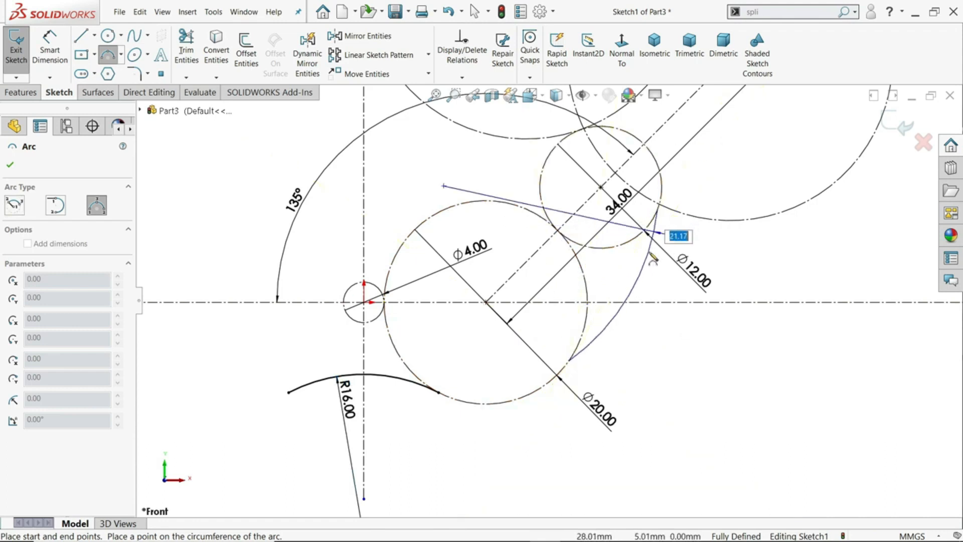
left_click(647, 258)
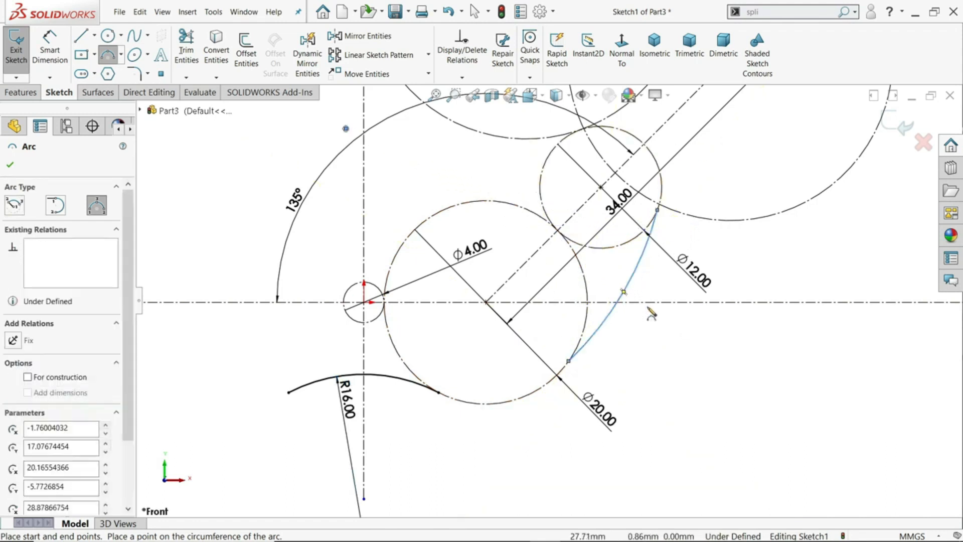
right_click(649, 379)
left_click(674, 386)
Make the outward-bulging arc tangent to the 20 mm construction circle
scroll(588, 354, "down", 2)
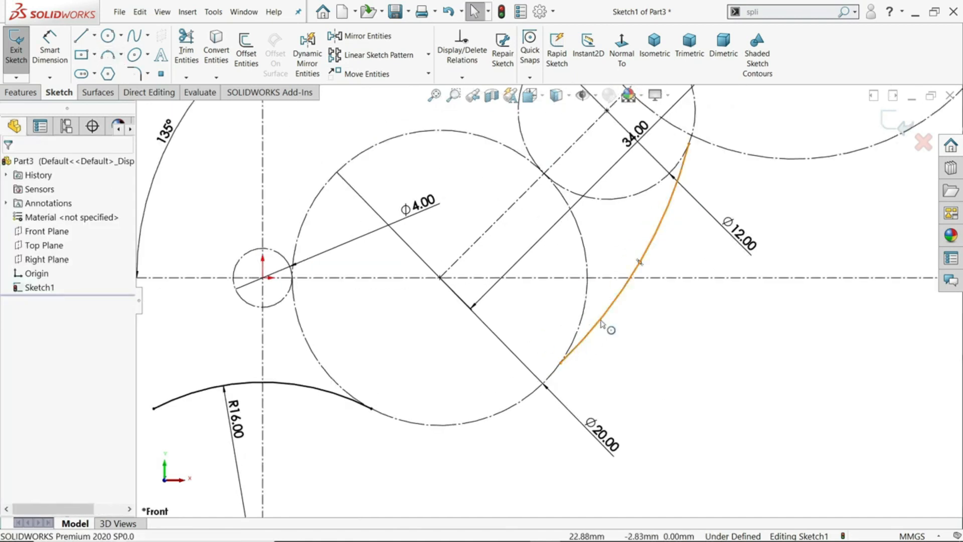
left_click(602, 324)
left_click(555, 375, "ctrl")
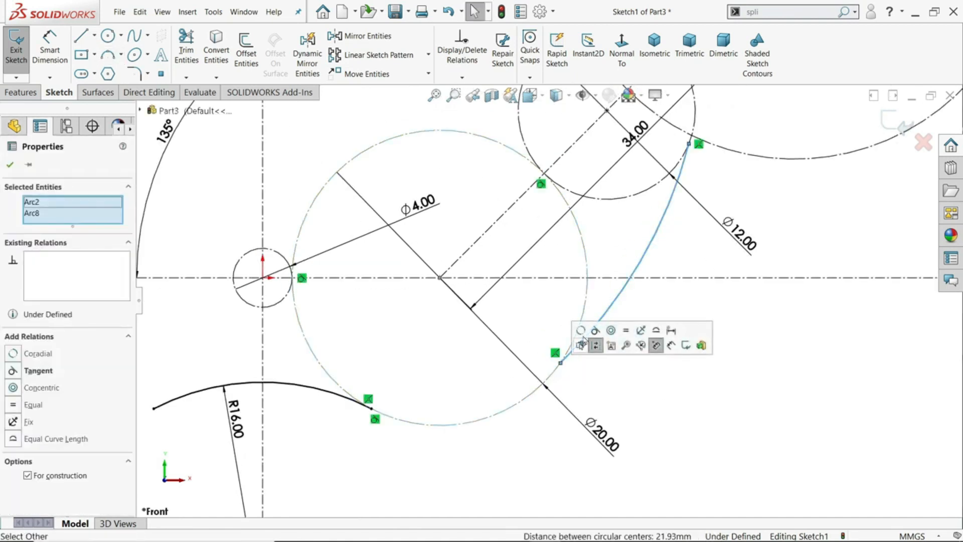
left_click(595, 329)
scroll(547, 301, "up", 2)
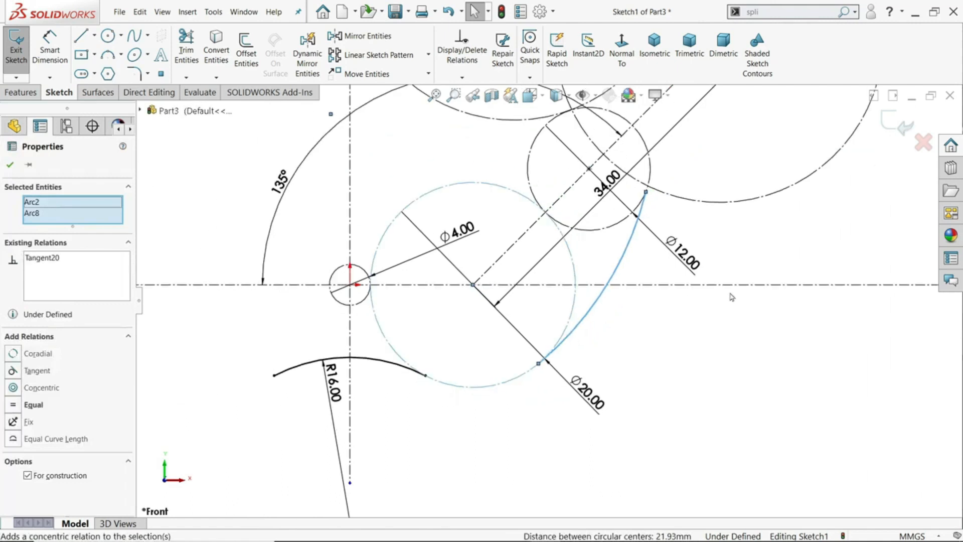
left_click(730, 338)
Make the outward-bulging arc tangent to the 12 mm construction circle
scroll(651, 176, "down", 3)
scroll(621, 238, "up", 2)
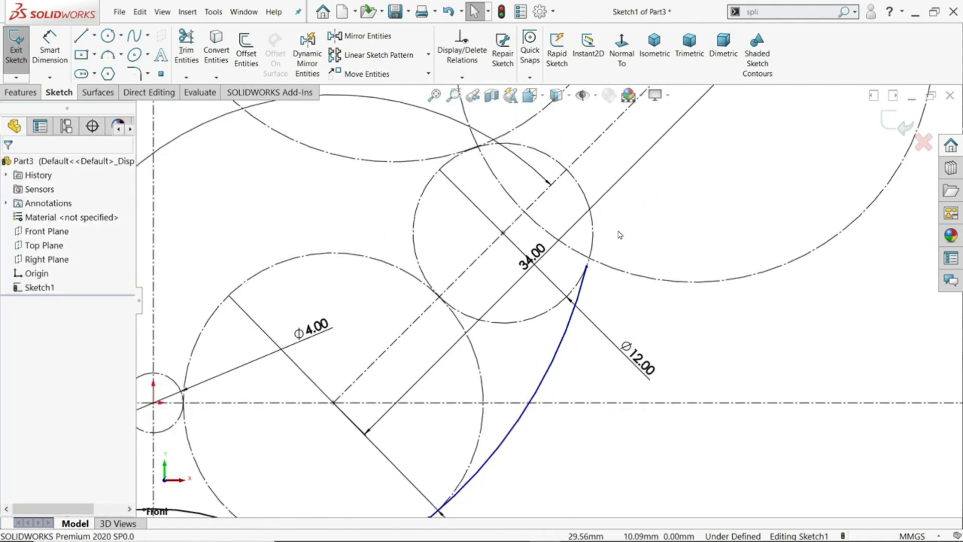
scroll(594, 257, "down", 2)
left_click(560, 287)
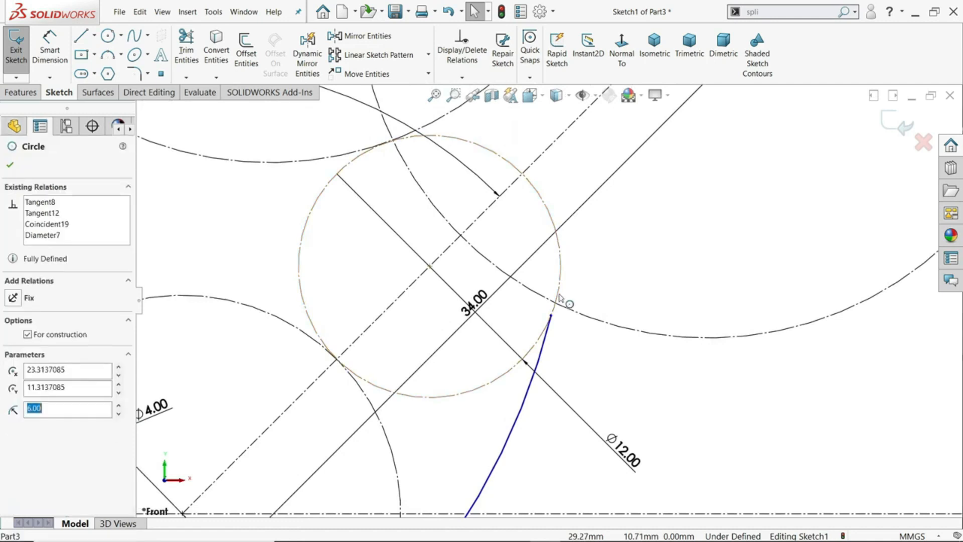
left_click(540, 352, "ctrl")
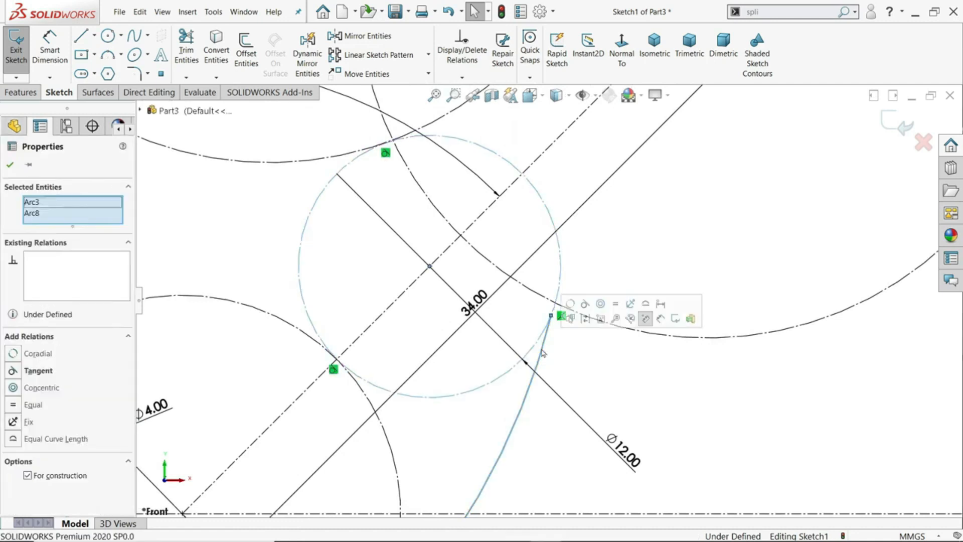
left_click(583, 305)
Make the upper endpoint of the outward-bulging arc coincident with the 32 mm circle at the sloped centerline's end
scroll(568, 320, "up", 2)
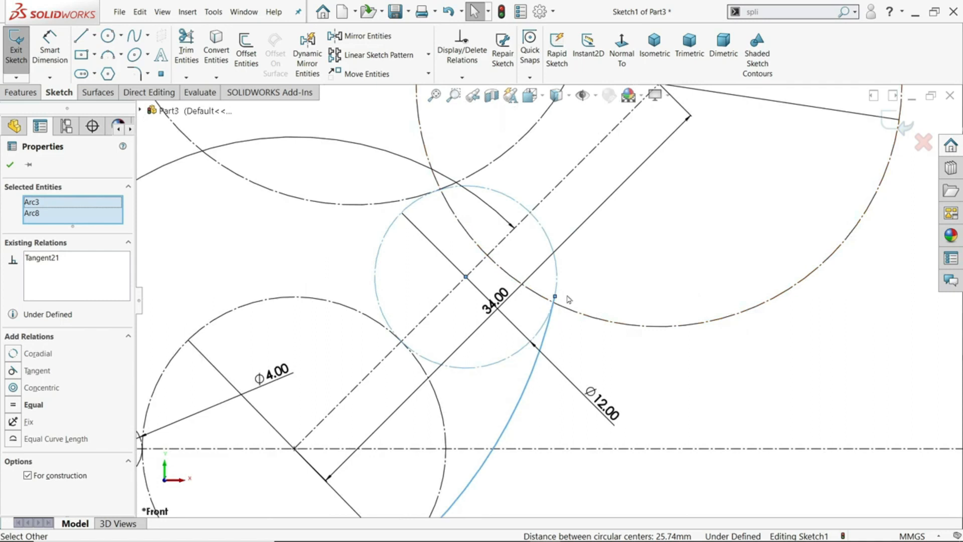
scroll(568, 300, "down", 3)
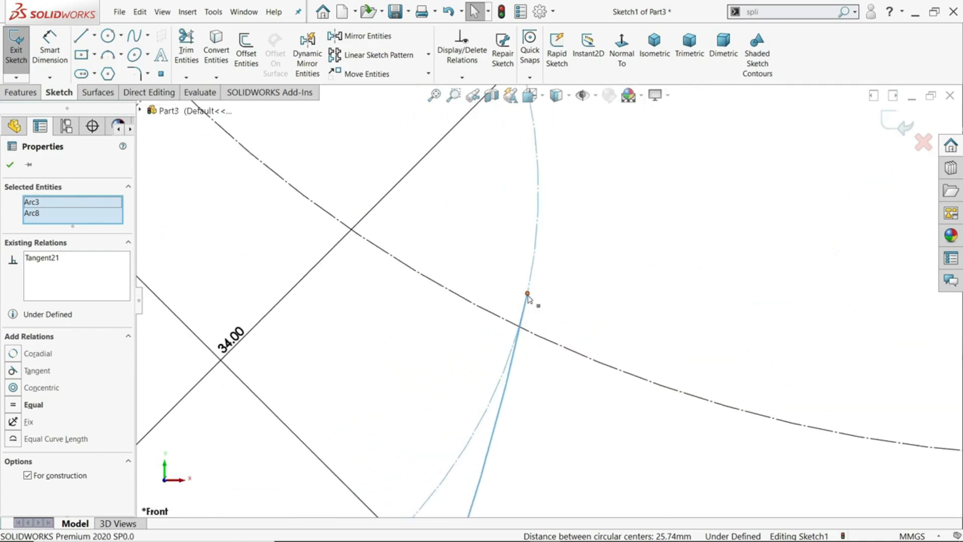
left_click(527, 293)
left_click(530, 337, "ctrl")
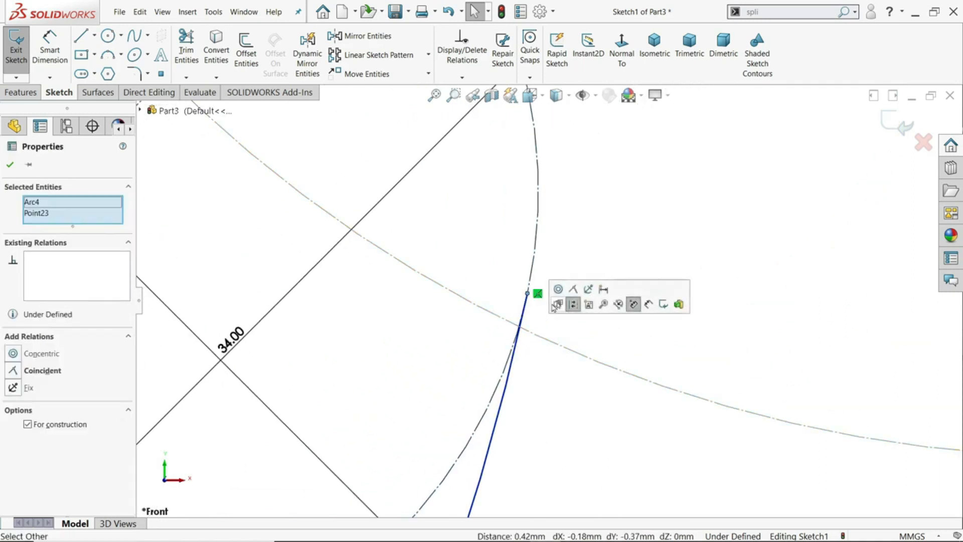
left_click(573, 289)
scroll(563, 318, "up", 5)
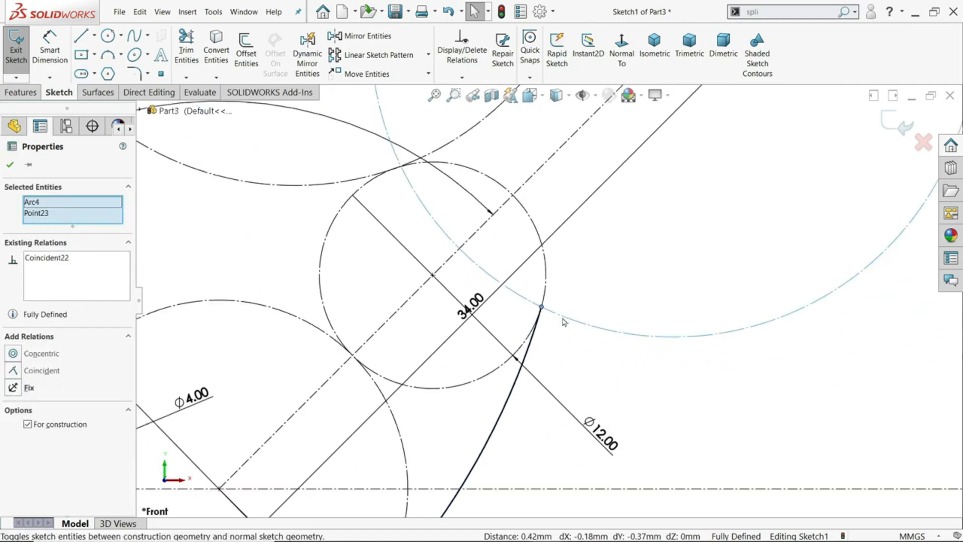
scroll(511, 400, "down", 3)
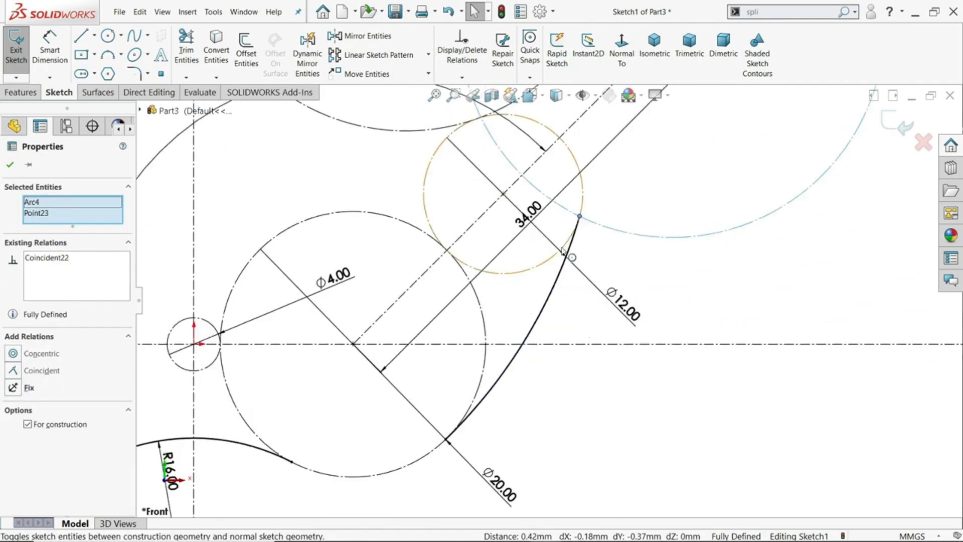
left_click(620, 402)
Draw a Centerpoint Arc of about 109° along the 32 mm circle at the sloped centerline's end, from the profile arc's upper endpoint up to the upper centerline
scroll(596, 316, "up", 5)
scroll(534, 234, "down", 2)
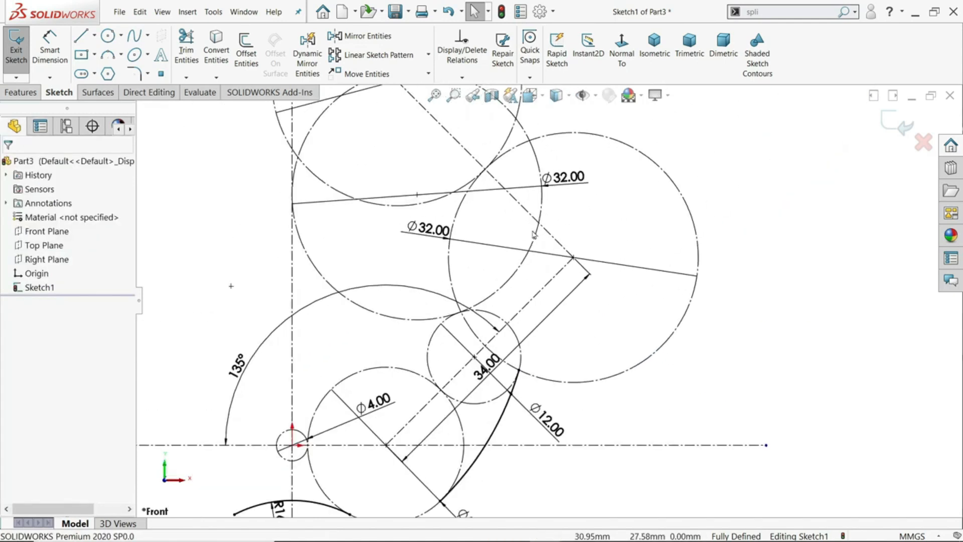
left_click(121, 55)
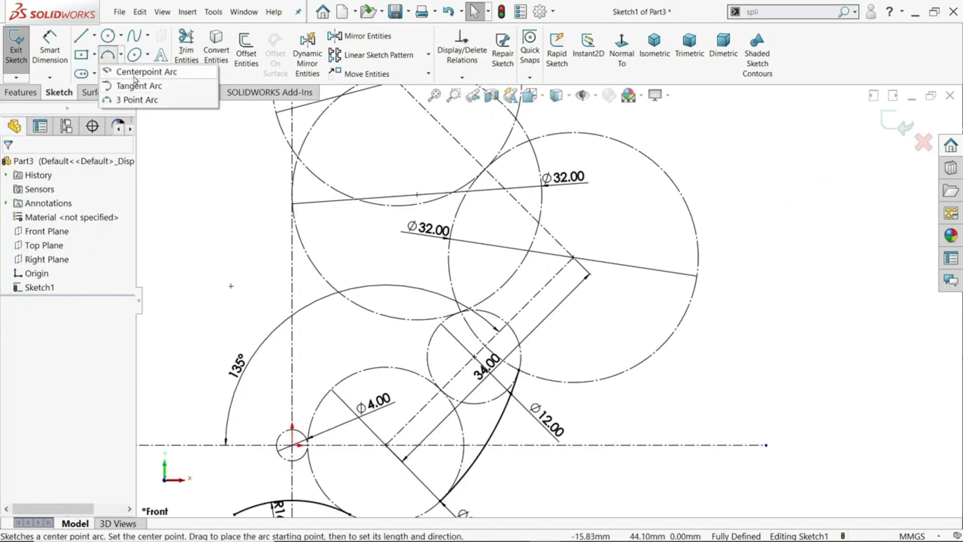
left_click(573, 258)
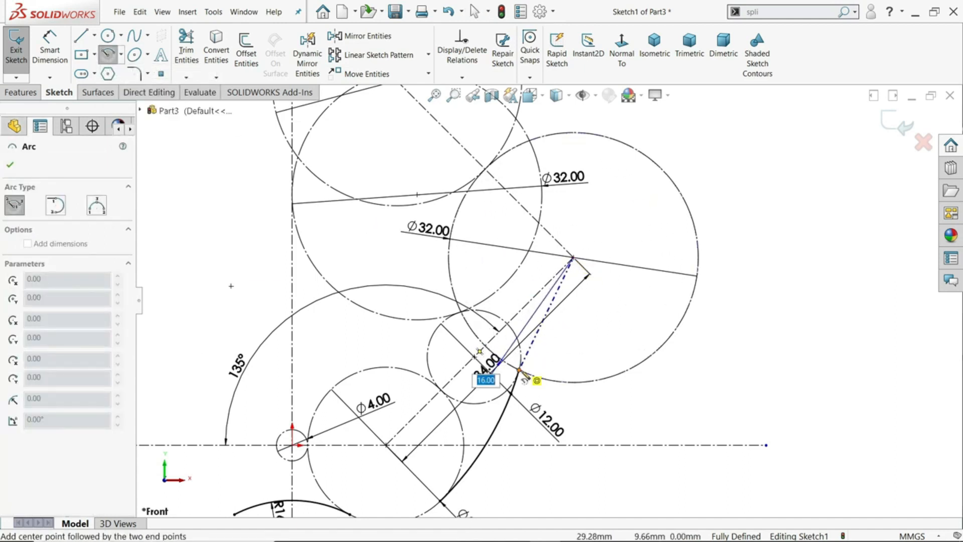
left_click(520, 372)
scroll(524, 373, "down", 5)
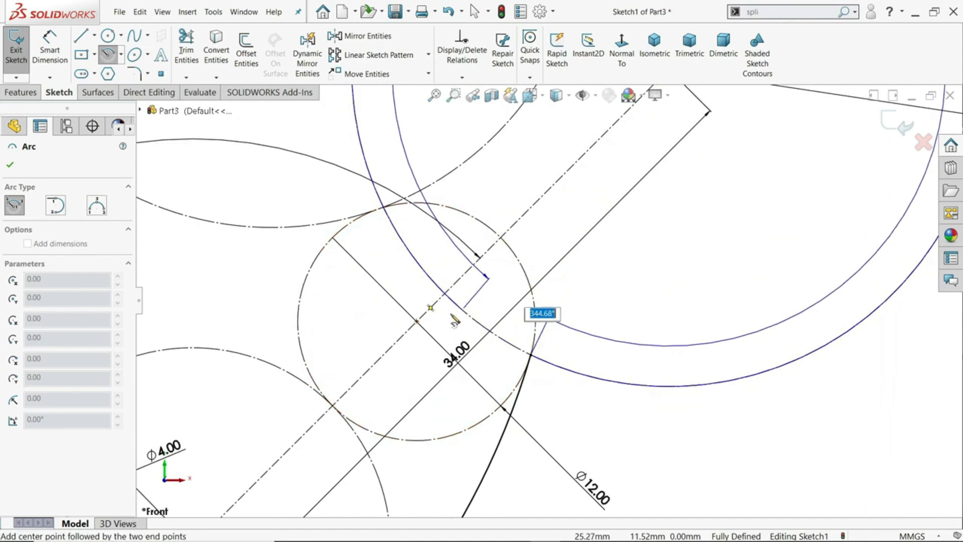
scroll(454, 319, "up", 5)
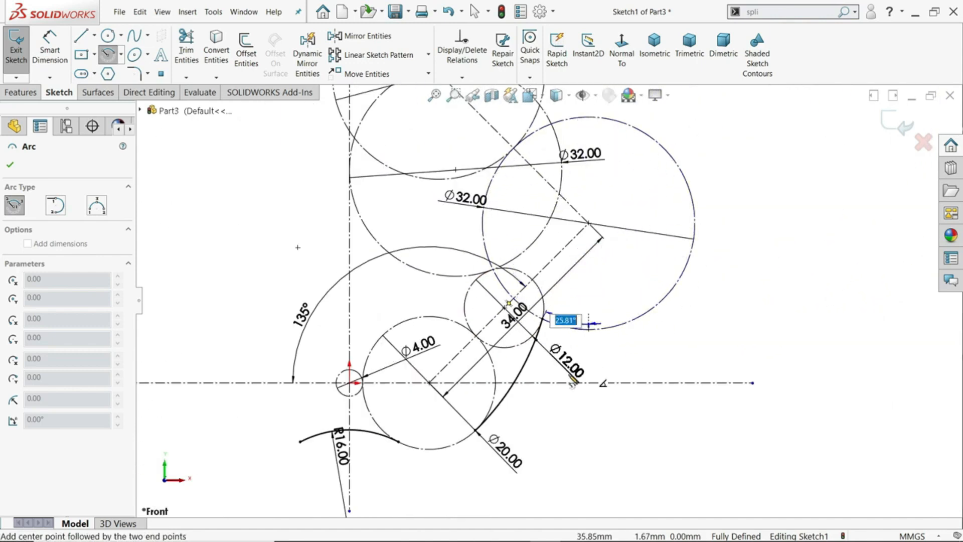
scroll(481, 288, "down", 4)
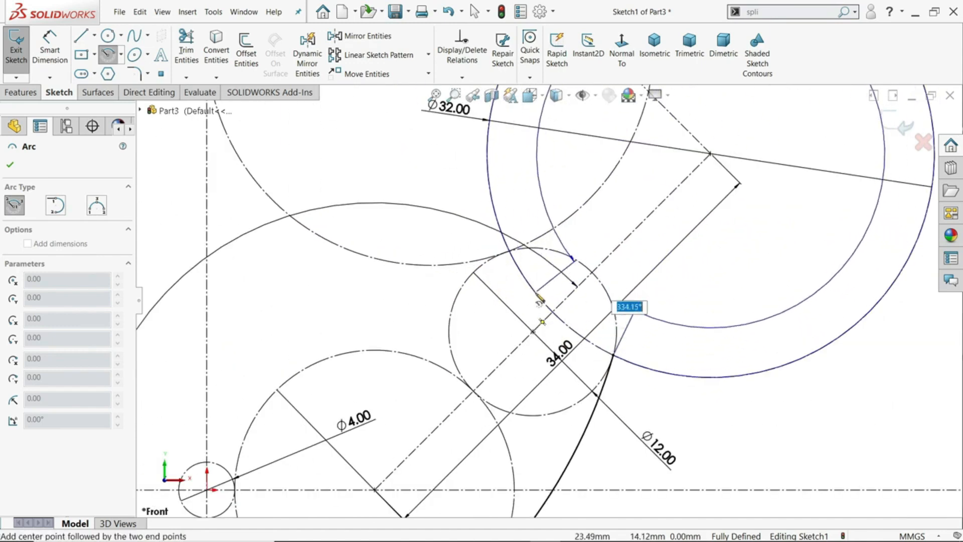
scroll(674, 216, "up", 3)
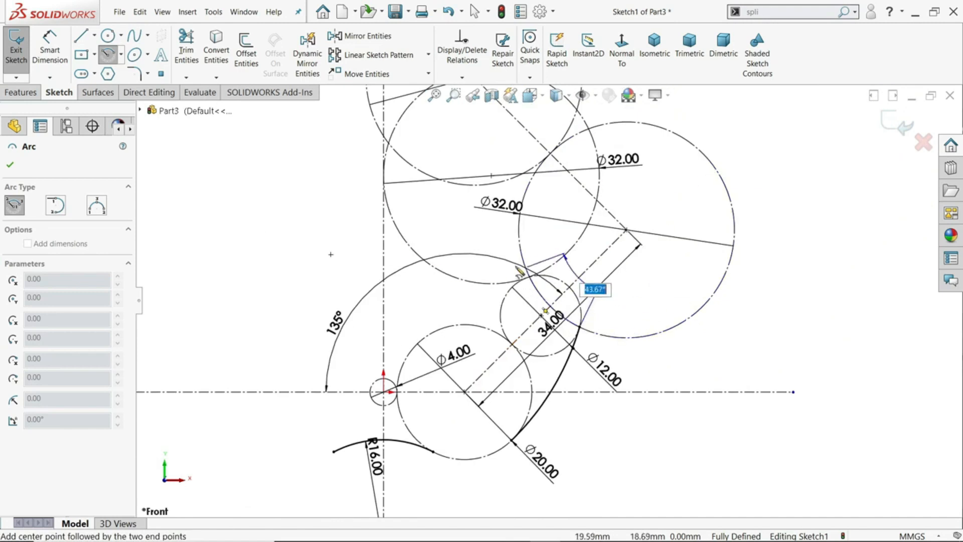
scroll(552, 201, "down", 4)
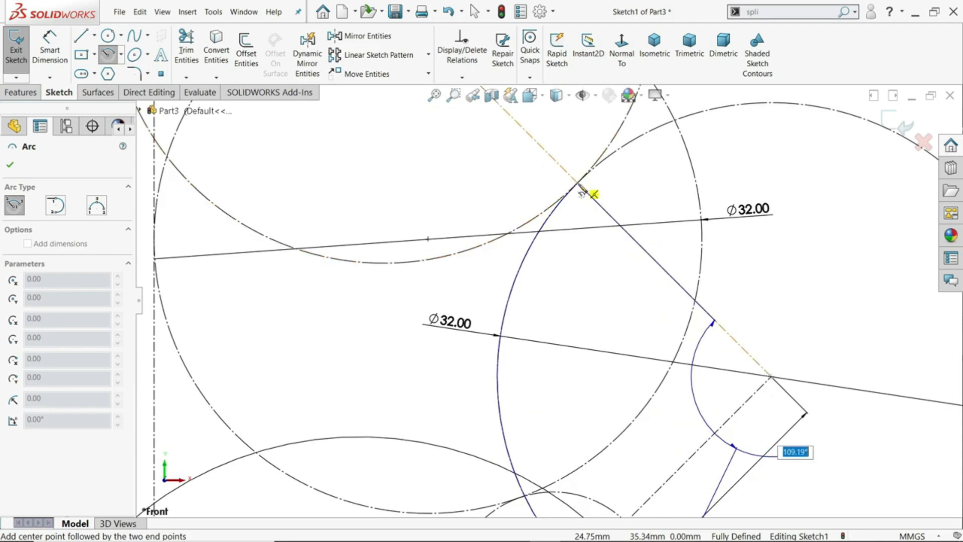
left_click(594, 194)
right_click(625, 187)
left_click(644, 190)
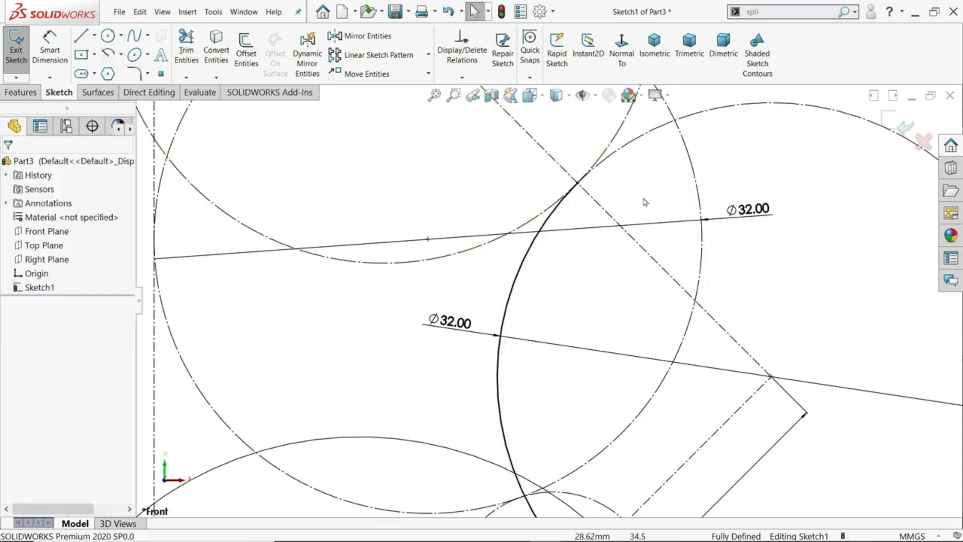
Move the 34 mm dimension of the sloped centerline outward, clear of the profile arcs and circles
scroll(645, 202, "up", 3)
scroll(571, 417, "down", 3)
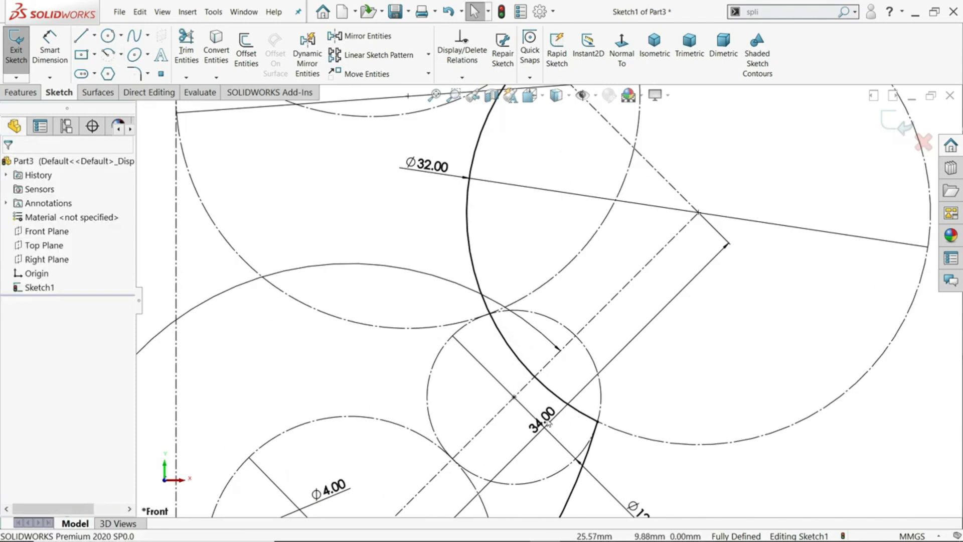
scroll(548, 424, "up", 3)
left_click_drag(545, 343, 652, 442)
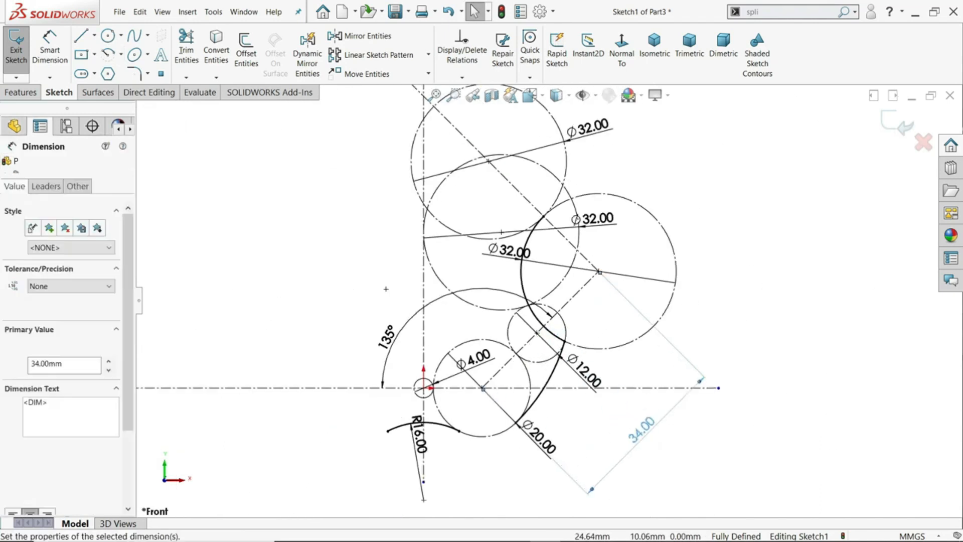
Move the 12 mm and 20 mm diameter dimensions and the 32 mm dimension of the sloped centerline's end circle clear of the profile arcs
left_click(671, 396)
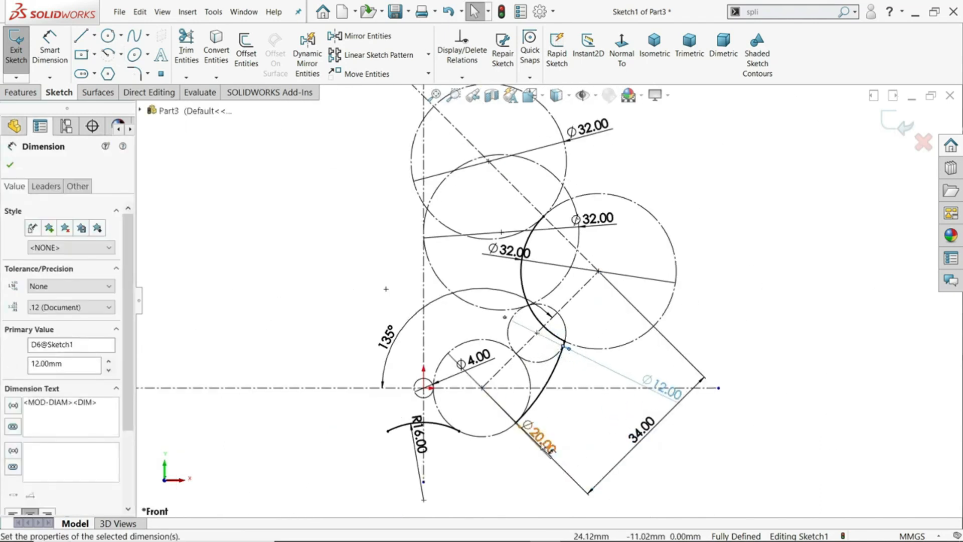
left_click(546, 449)
scroll(557, 231, "down", 4)
left_click_drag(440, 304, 927, 265)
scroll(673, 236, "up", 2)
scroll(673, 236, "up", 3)
scroll(536, 407, "down", 4)
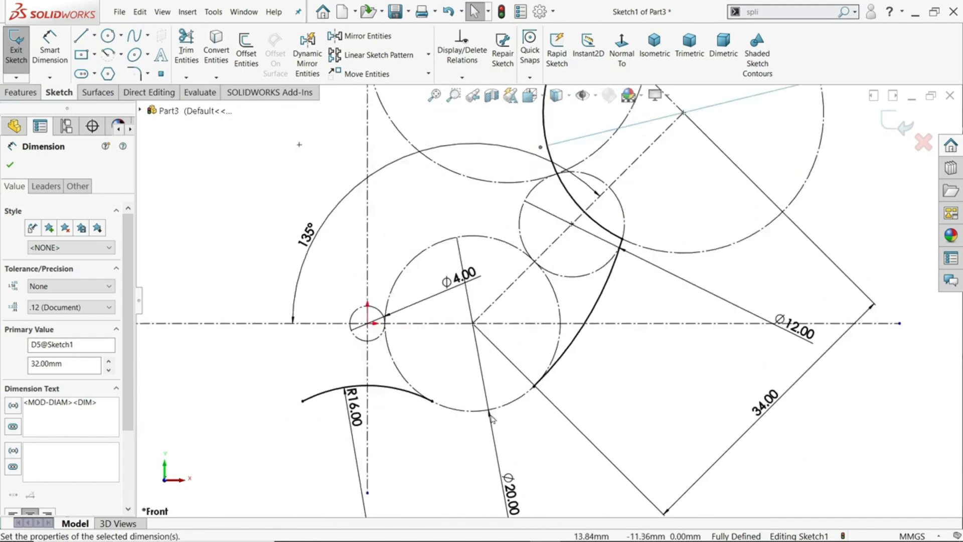
Draw a Centerpoint Arc of about 72° along the underside of the 20 mm circle, from the R16 arc's end to the outward-bulging arc's lower endpoint
left_click(121, 54)
left_click(133, 73)
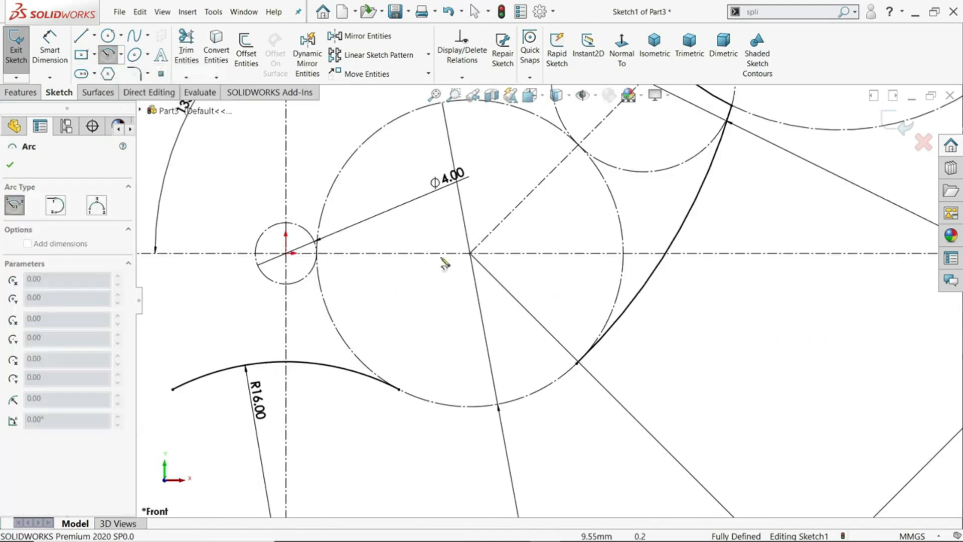
left_click(470, 253)
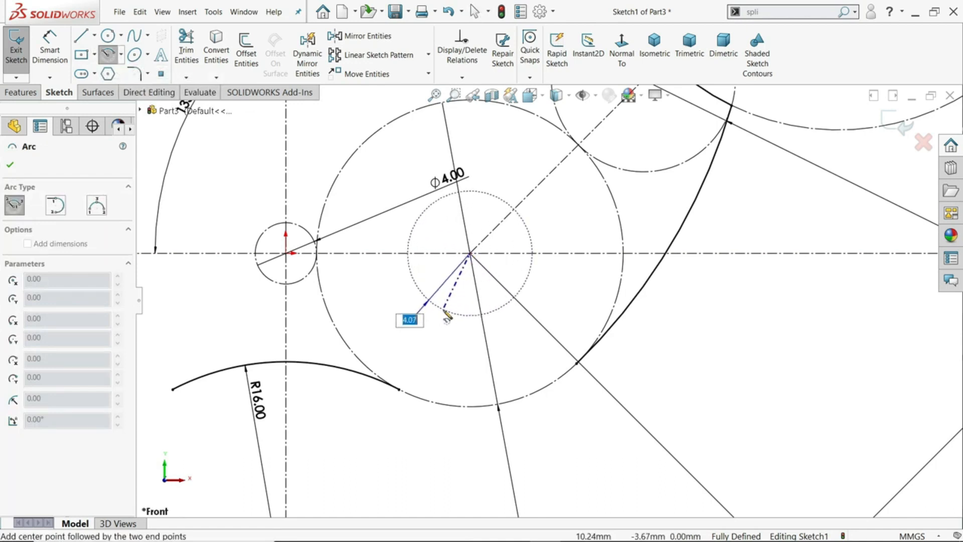
left_click(401, 390)
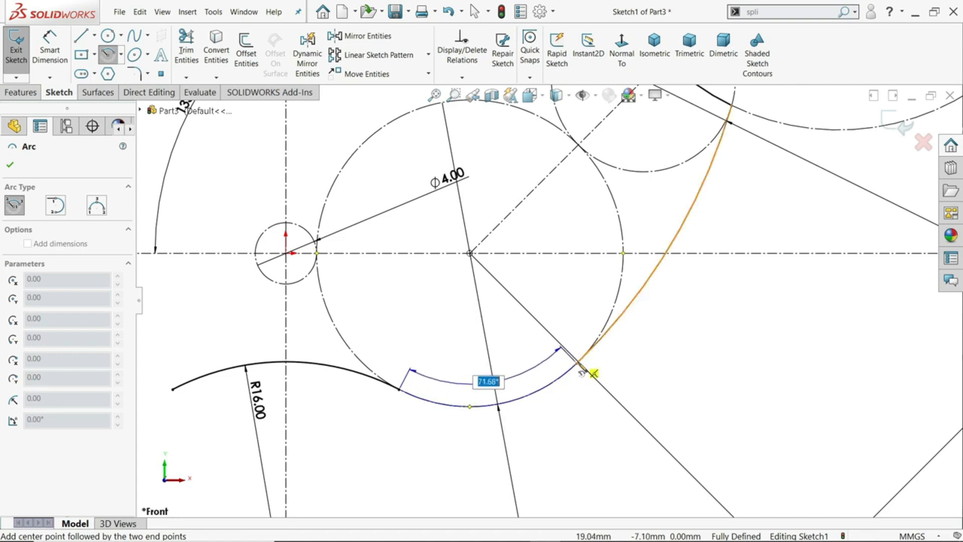
scroll(579, 370, "down", 3)
left_click(574, 353)
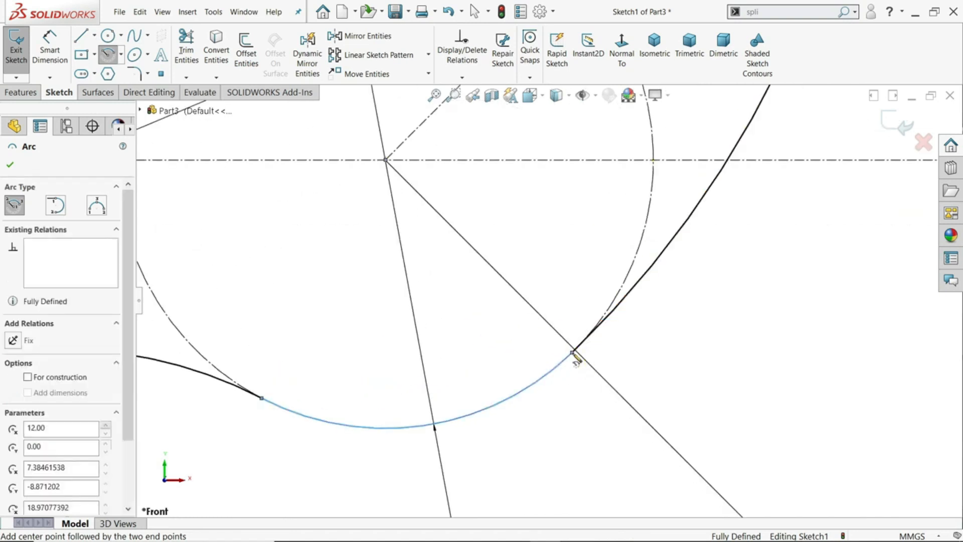
key("Escape")
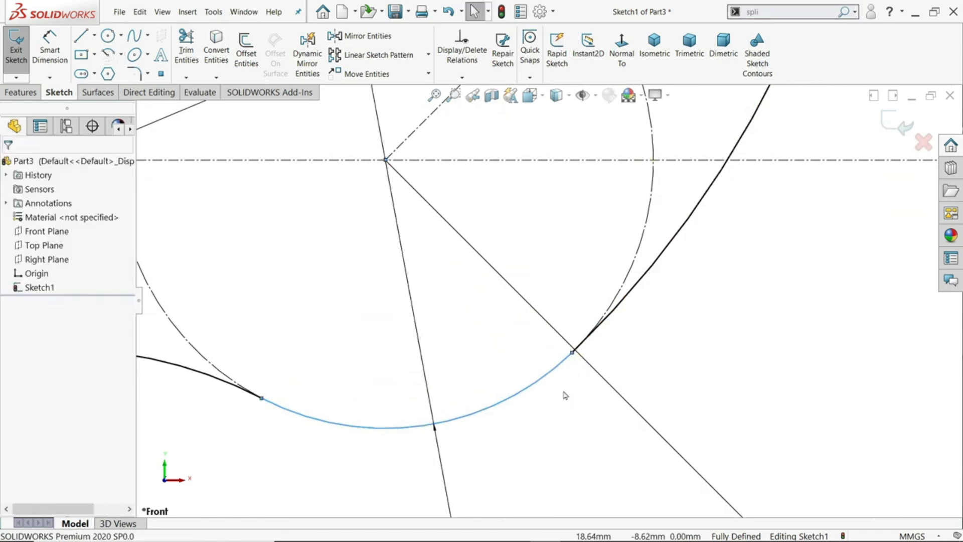
Delete the relation holding the profile arc's upper endpoint on the upper centerline and extend the arc to its intersection with the middle 32 mm circle
scroll(565, 383, "up", 3)
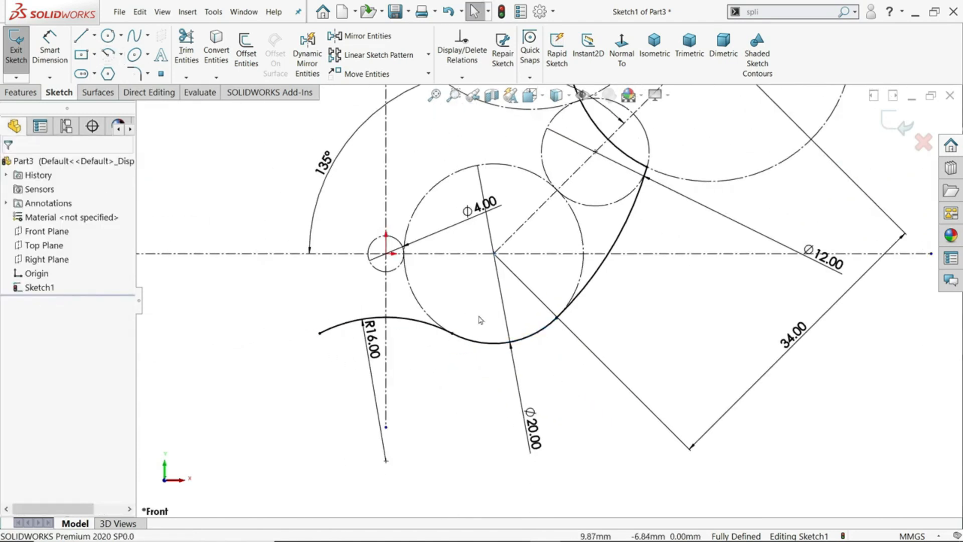
scroll(481, 321, "down", 3)
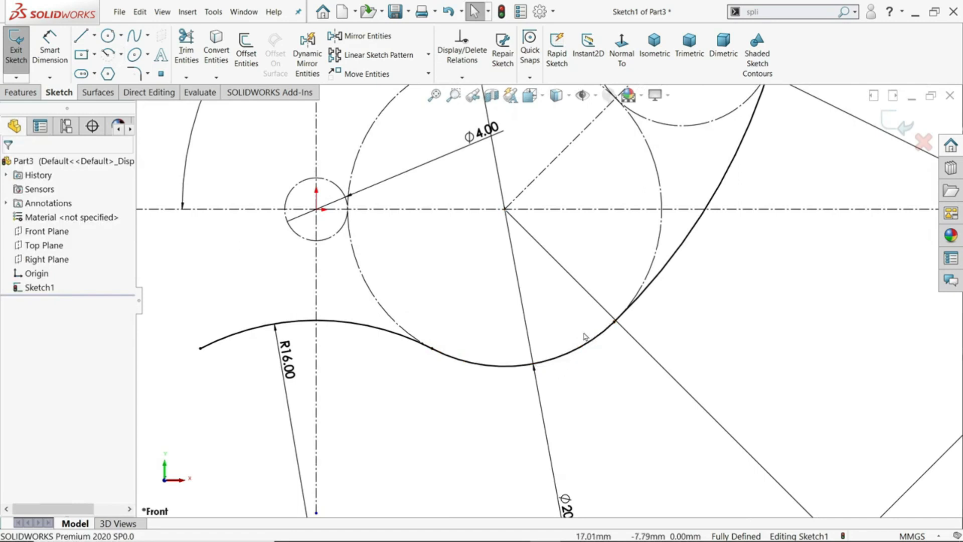
scroll(584, 333, "up", 10)
scroll(579, 156, "down", 3)
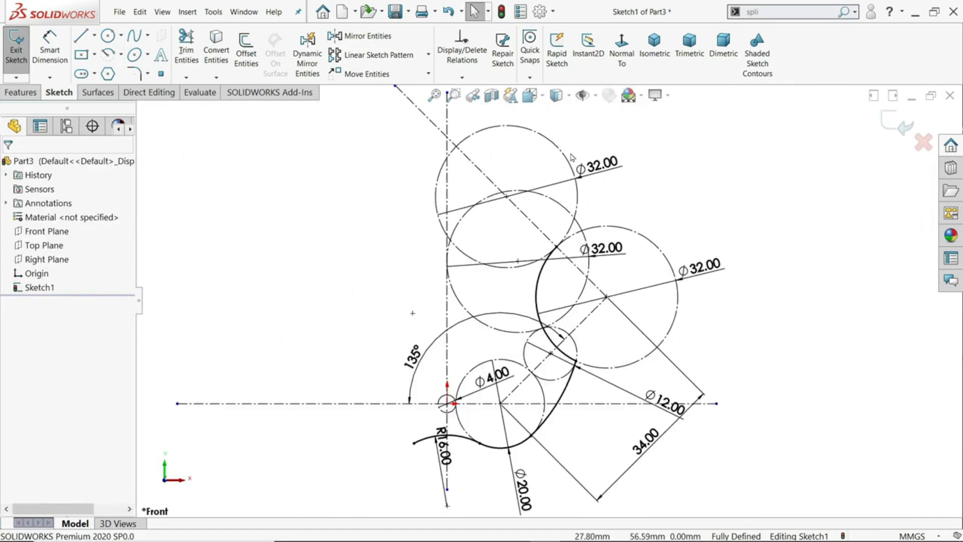
scroll(571, 157, "down", 3)
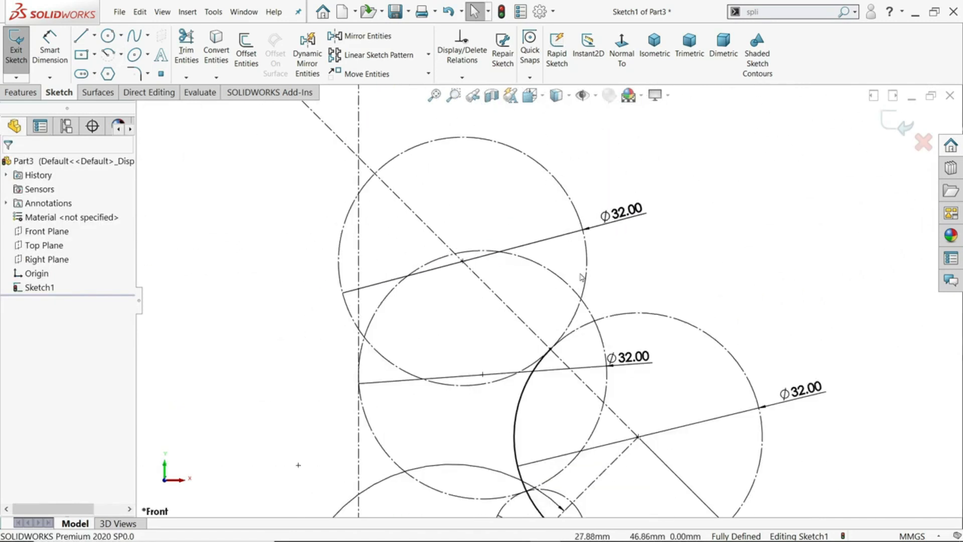
scroll(582, 338, "down", 2)
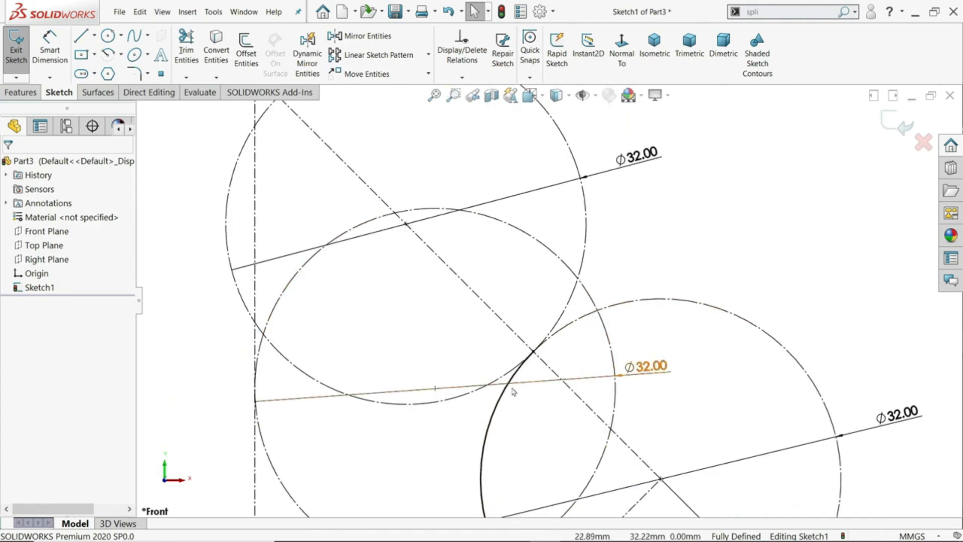
scroll(513, 391, "down", 2)
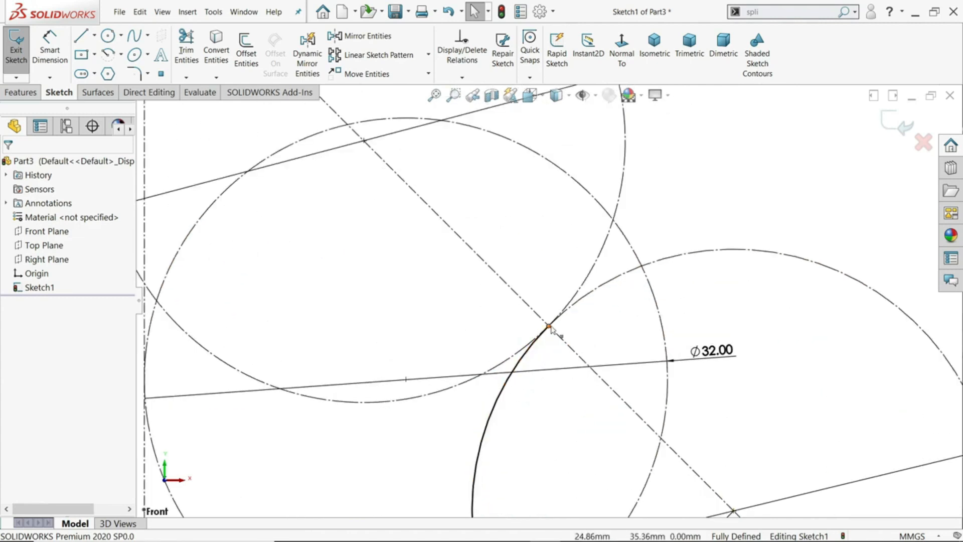
left_click(528, 354)
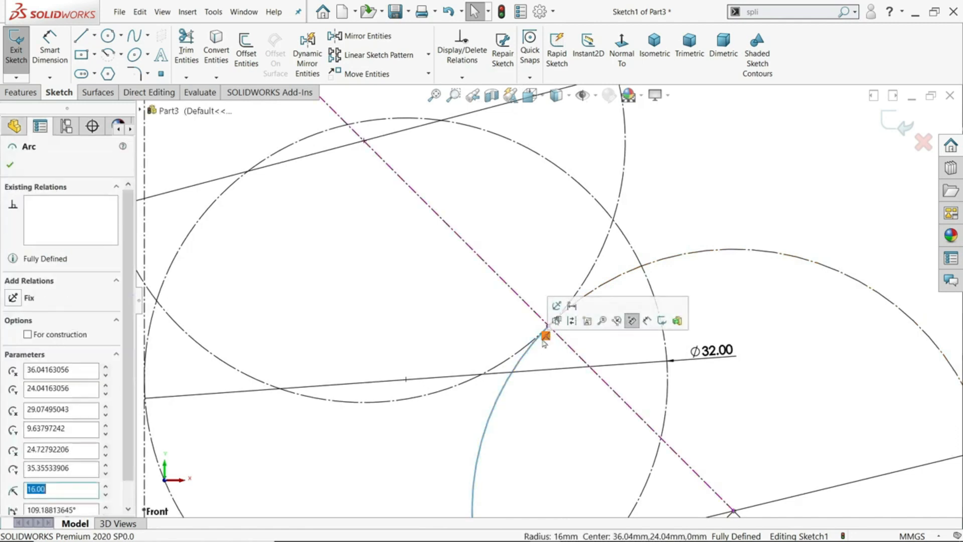
left_click(545, 337)
key("Delete")
mouse_move(548, 329)
left_mouse_down()
mouse_move(623, 276)
mouse_move(644, 273)
left_mouse_up()
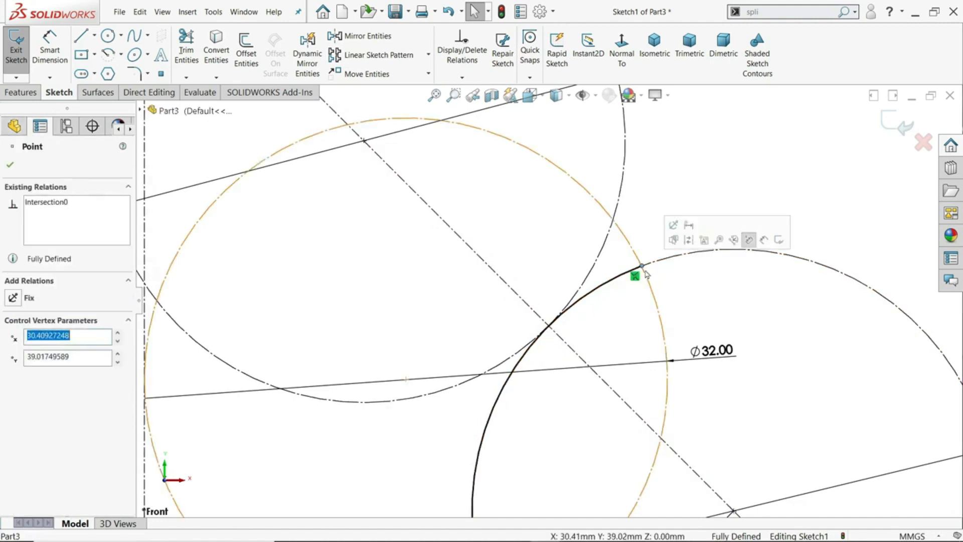
left_click(682, 183)
scroll(640, 187, "up", 2)
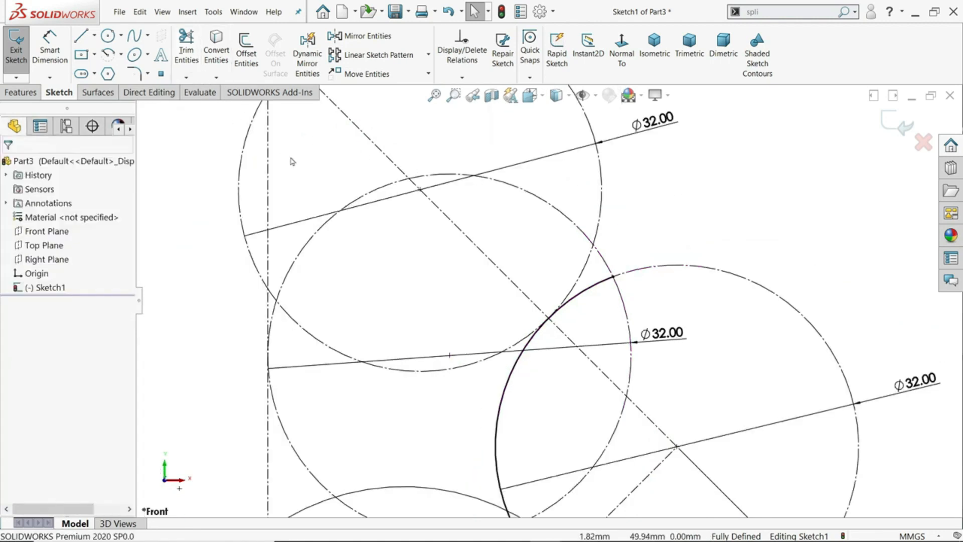
Draw a horizontal centerline from the top of the middle 32 mm circle across and past the vertical centerline
left_click(121, 54)
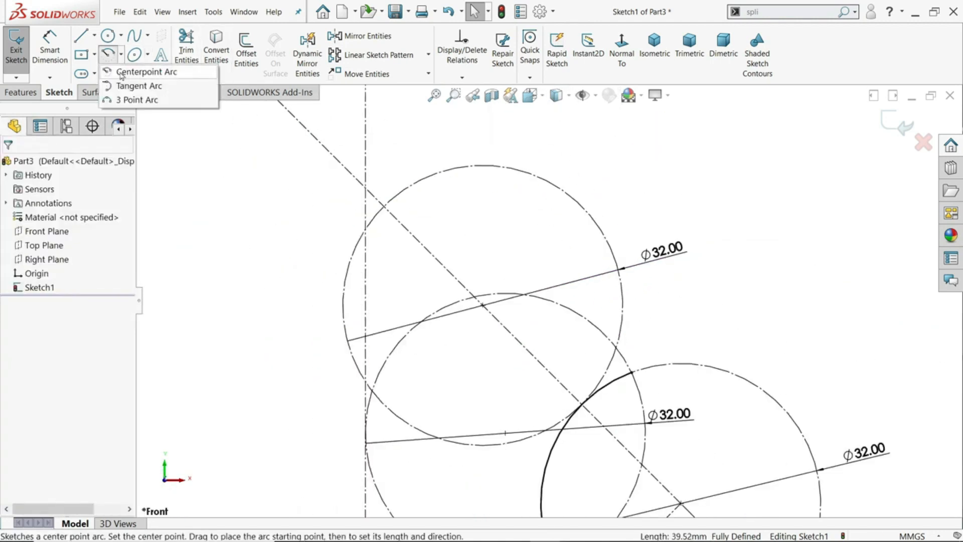
left_click(94, 39)
left_click(95, 37)
left_click(97, 67)
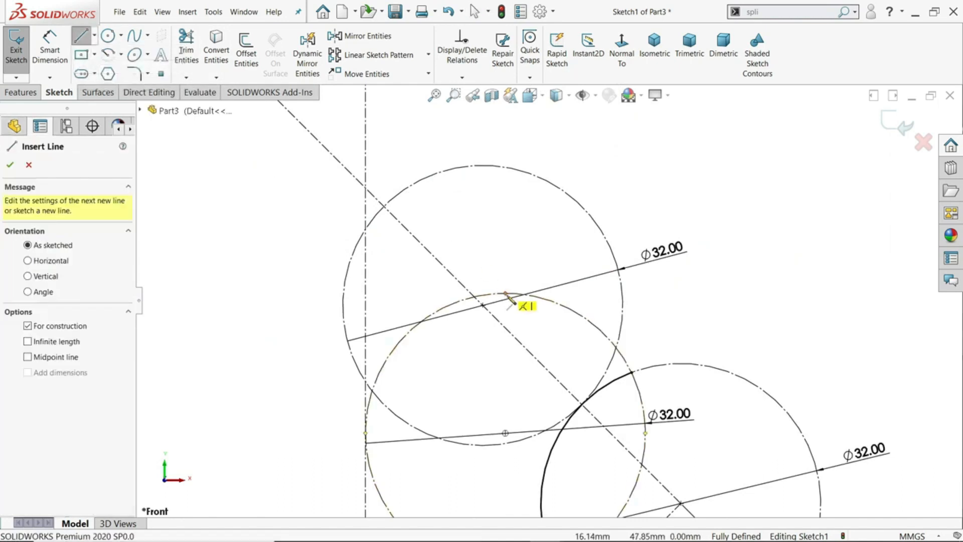
left_click(505, 294)
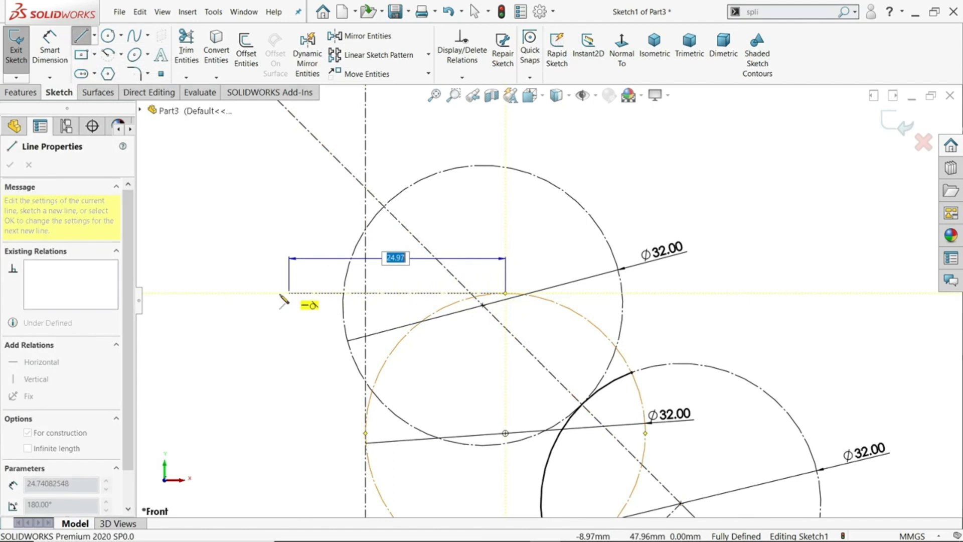
left_click(164, 292)
right_click(166, 219)
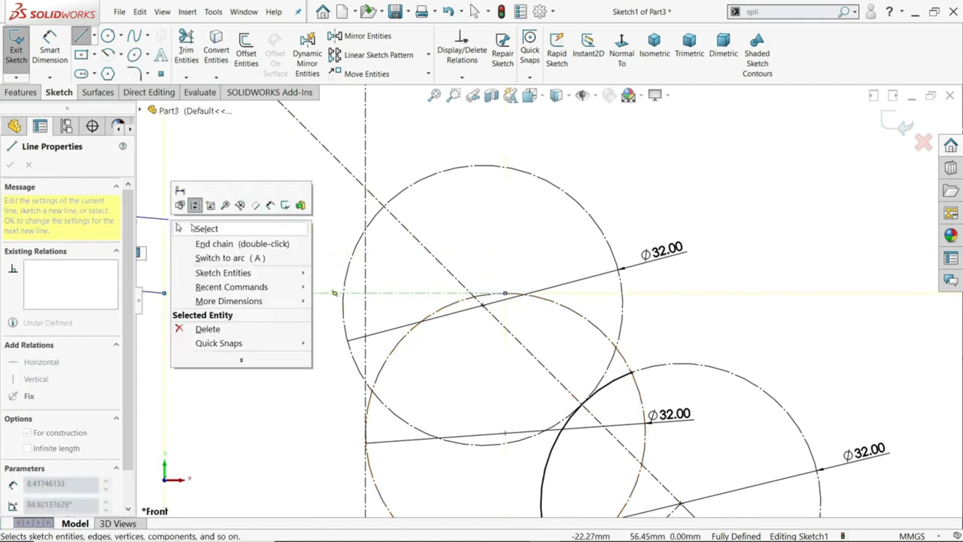
left_click(210, 228)
scroll(421, 294, "up", 1)
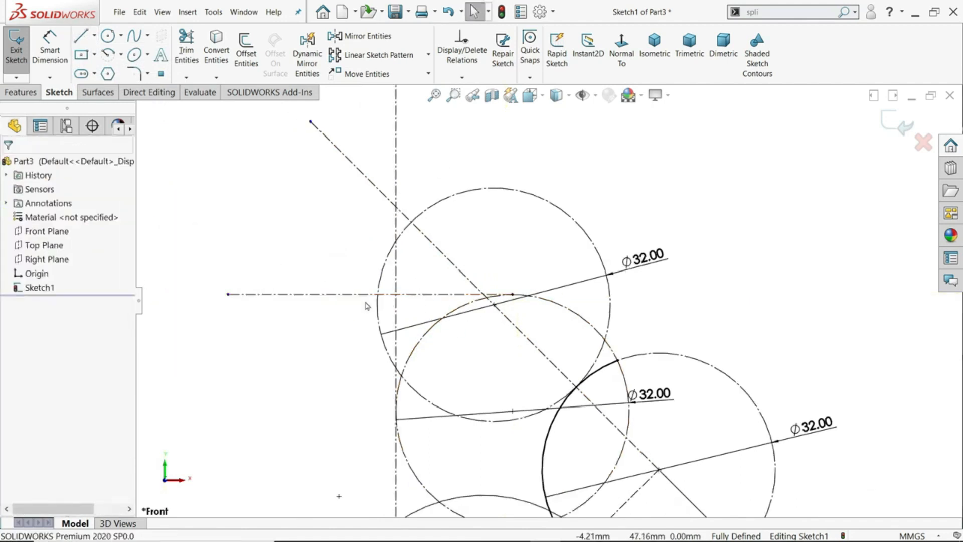
Sketch a downward-bowed 3 Point Arc about 24 mm wide below the horizontal centerline, starting on the middle 32 mm circle and crossing the vertical centerline
scroll(365, 305, "down", 1)
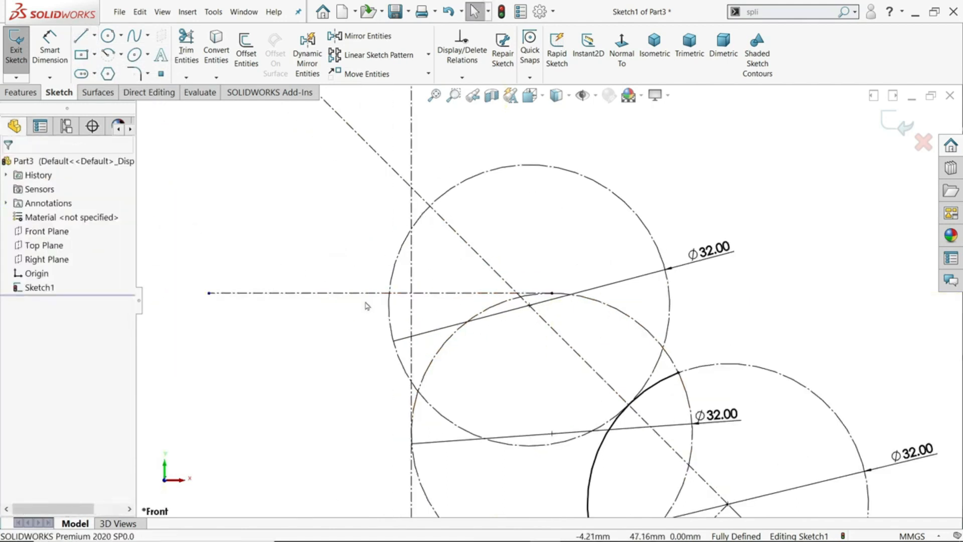
left_click(121, 57)
left_click(133, 100)
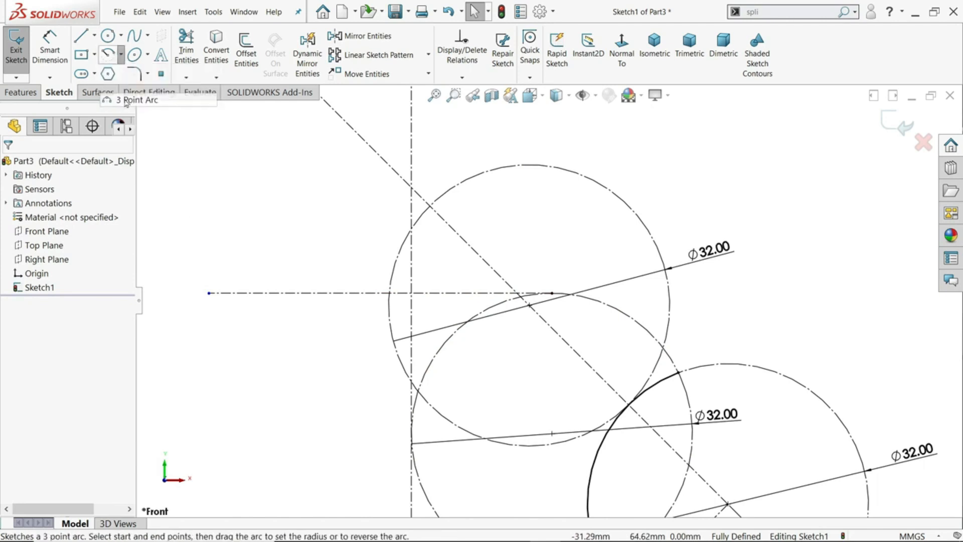
scroll(389, 329, "down", 3)
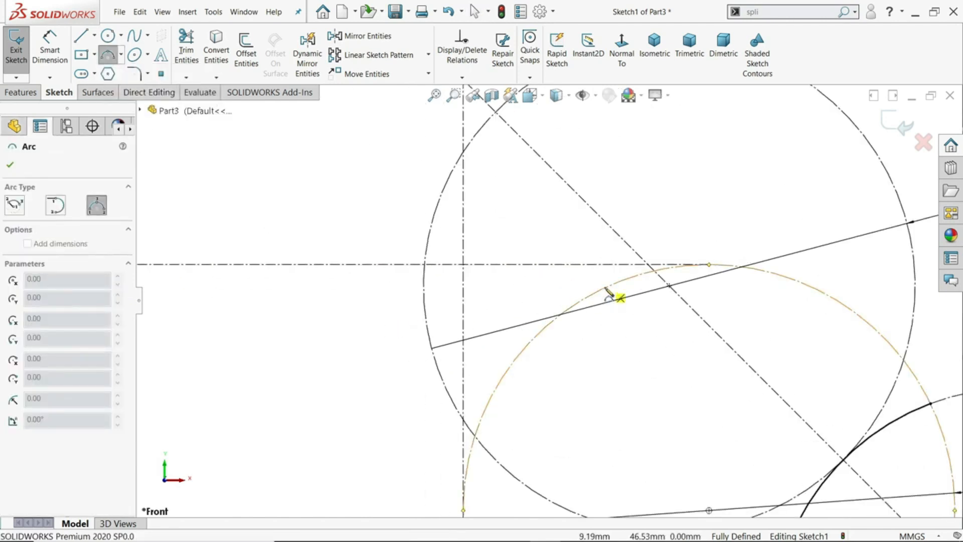
left_click(605, 296)
left_click(231, 295)
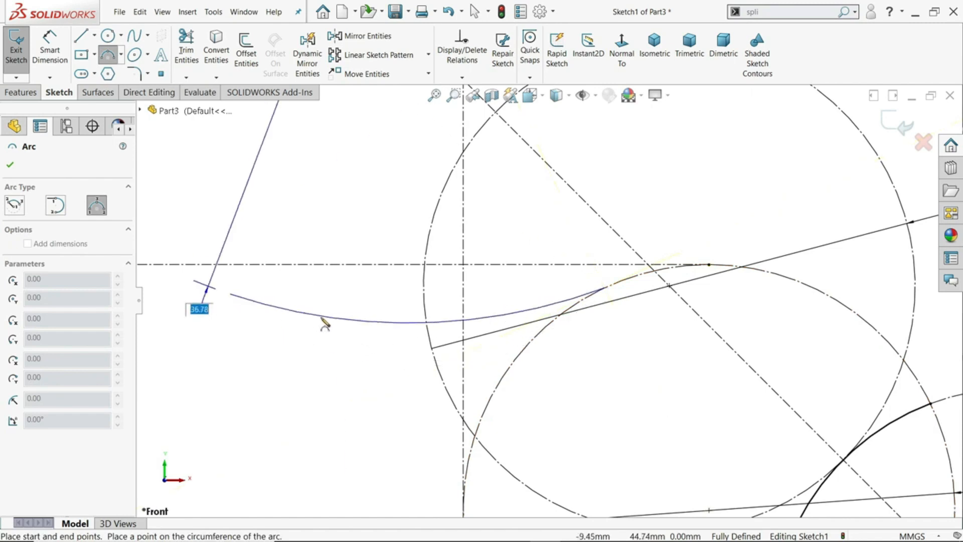
left_click(322, 322)
right_click(370, 207)
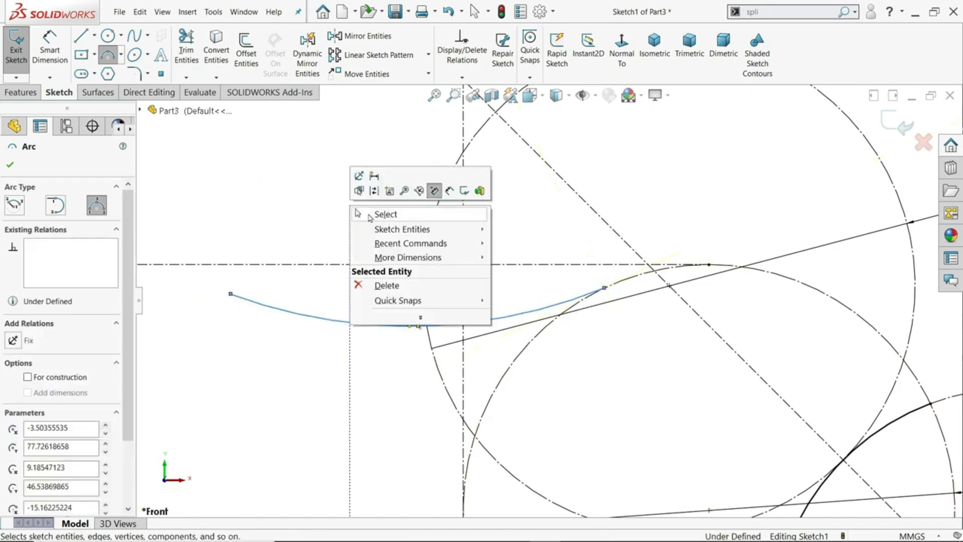
left_click(373, 214)
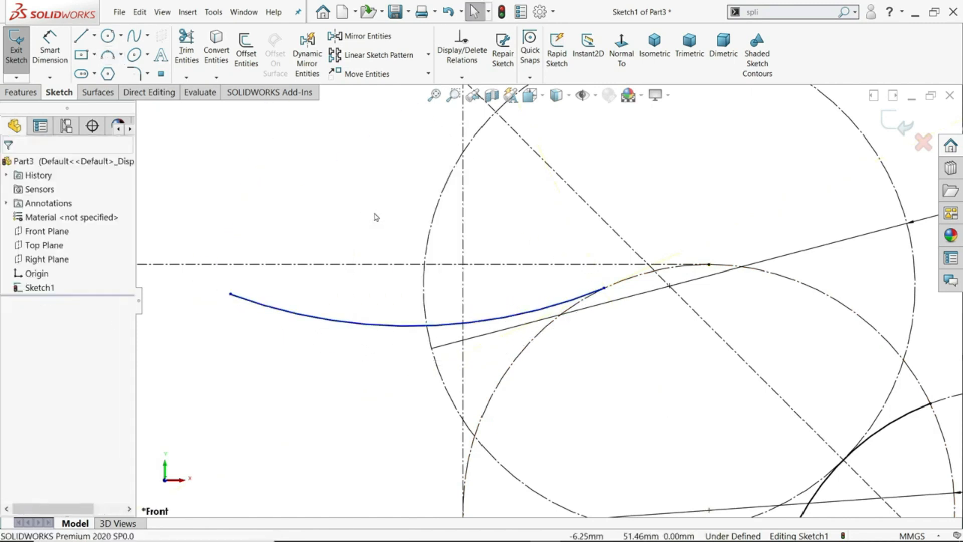
Add a Horizontal relation between the two endpoints of the downward-bowed arc
left_click(606, 290)
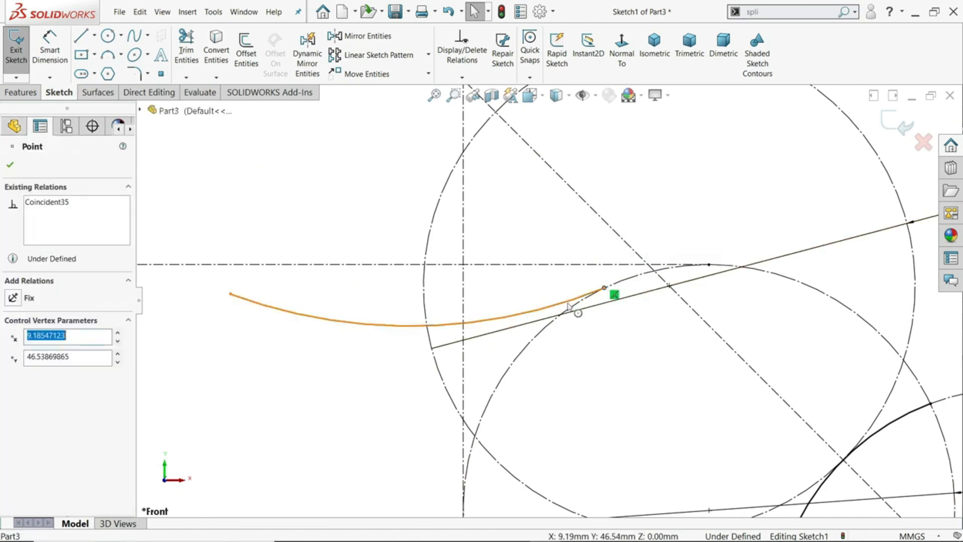
left_click(230, 294, "ctrl")
left_click(259, 263)
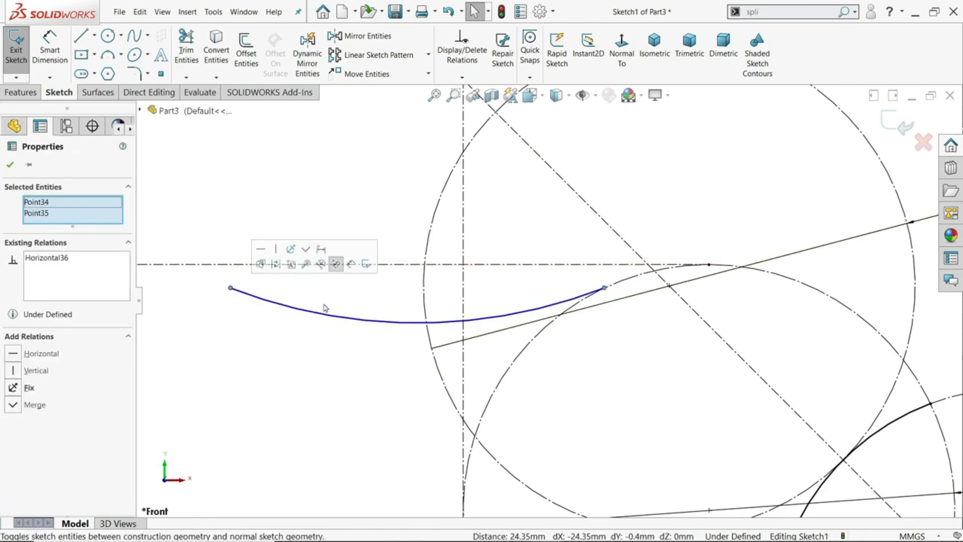
Make the center point of the downward-bowed arc coincident with the vertical centerline
scroll(427, 334, "up", 8)
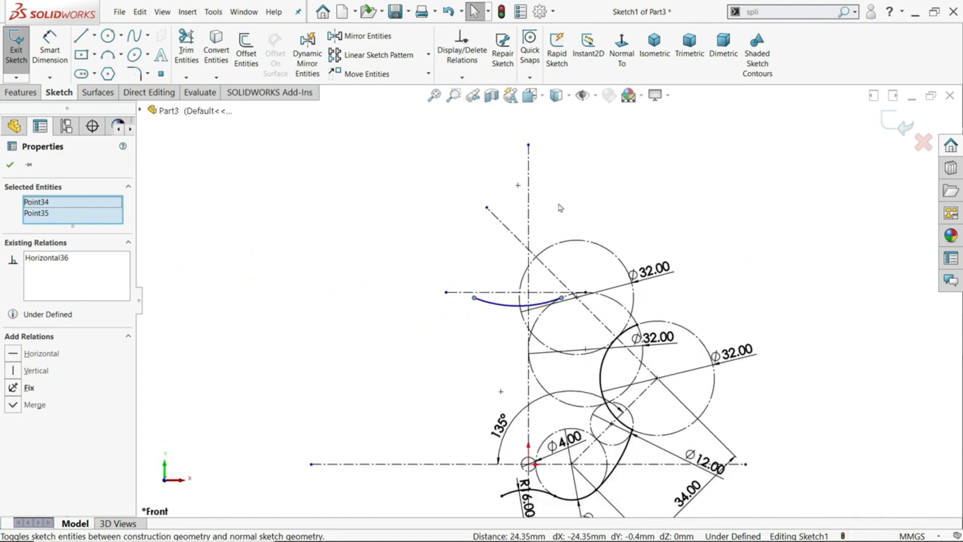
scroll(559, 206, "down", 3)
left_click(486, 191)
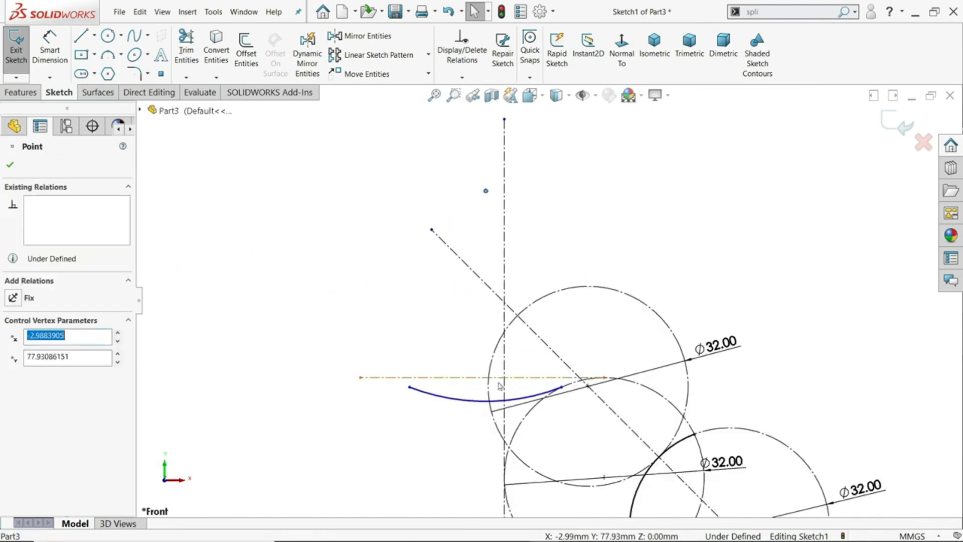
left_click(504, 240, "ctrl")
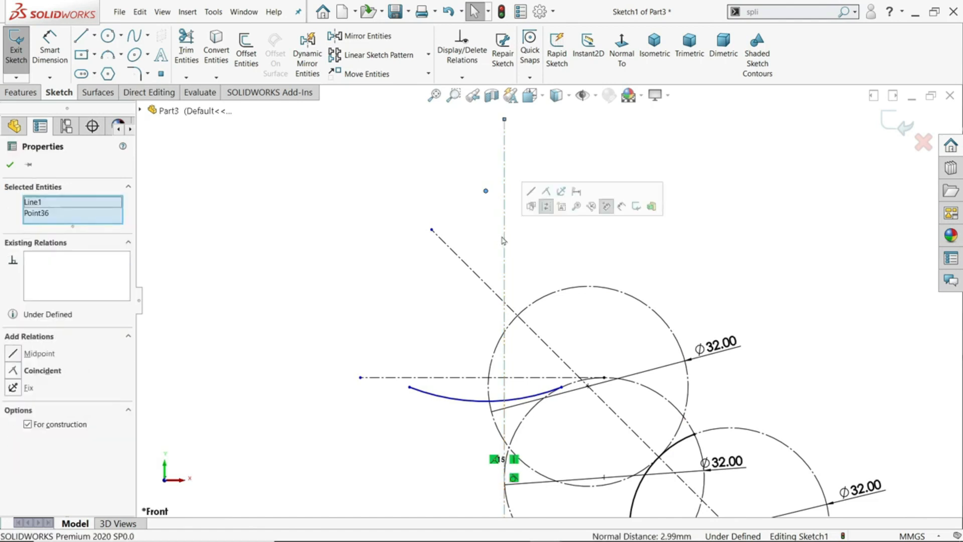
left_click(546, 196)
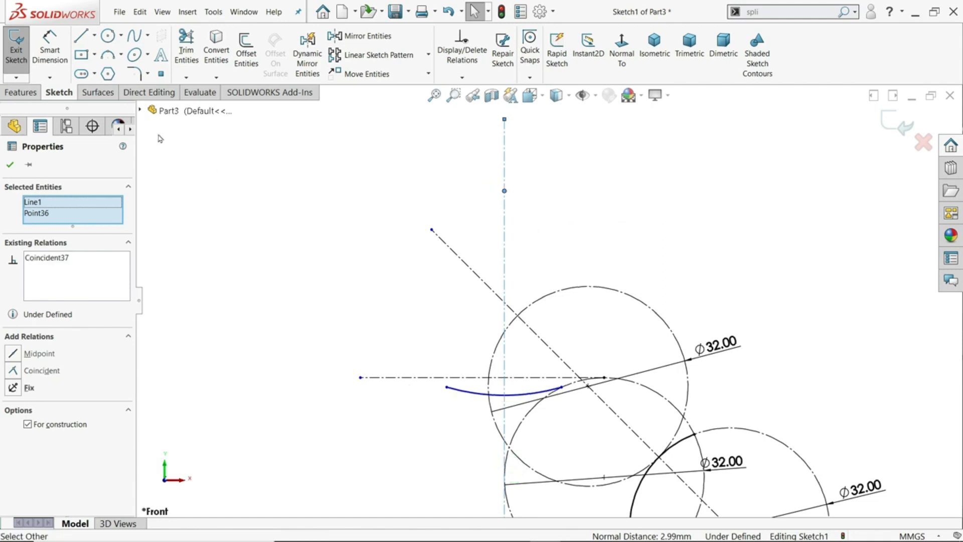
Add a Tangent relation between the downward-bowed arc and the middle 32 mm construction circle
scroll(580, 377, "down", 3)
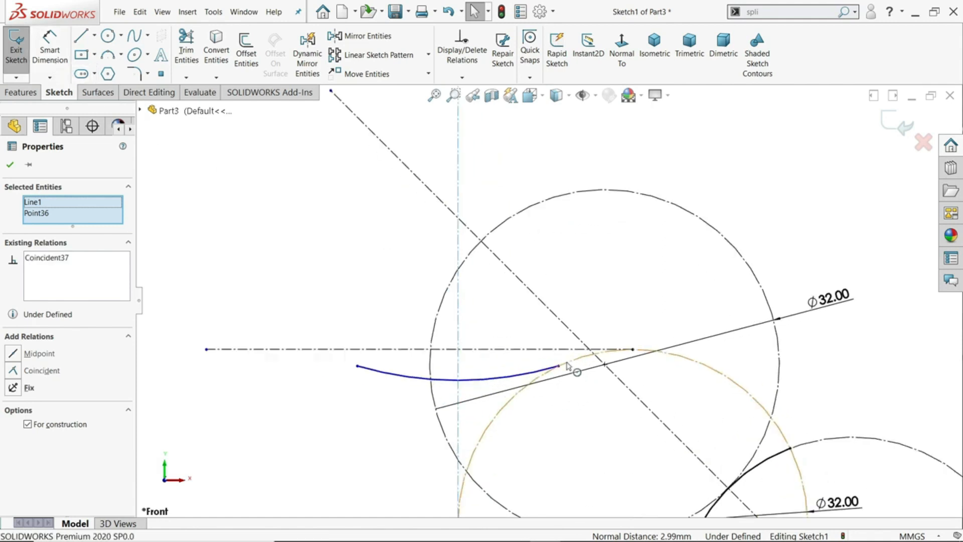
scroll(568, 366, "down", 2)
left_click(547, 367)
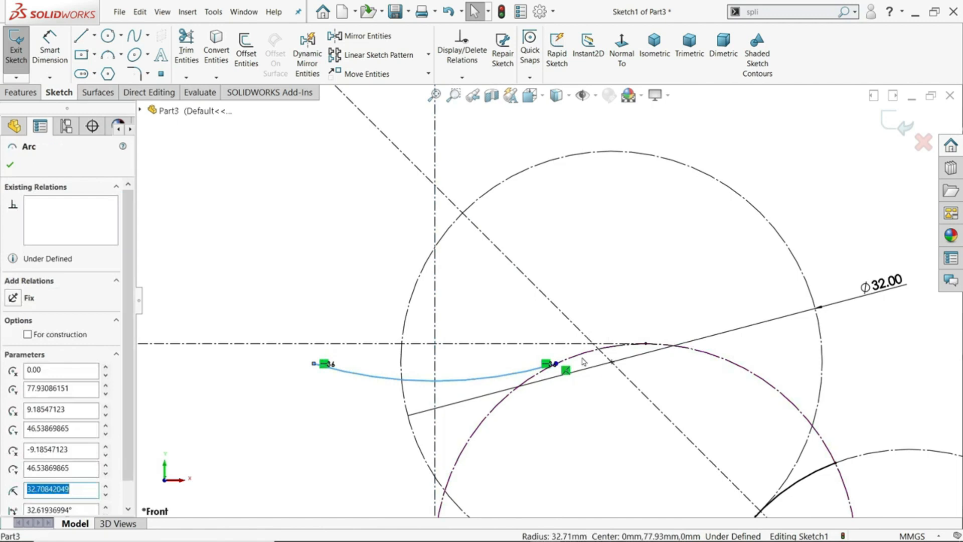
left_click(604, 346, "ctrl")
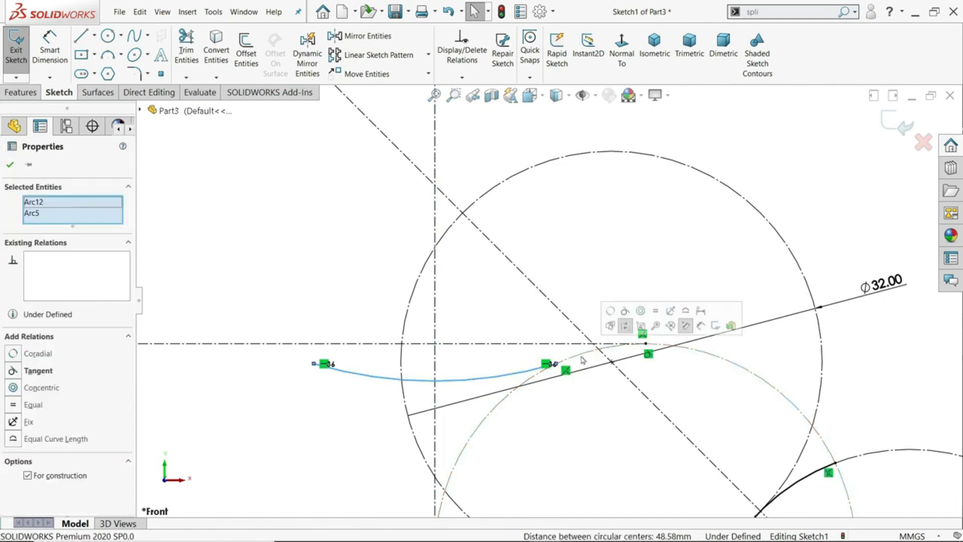
left_click(625, 312)
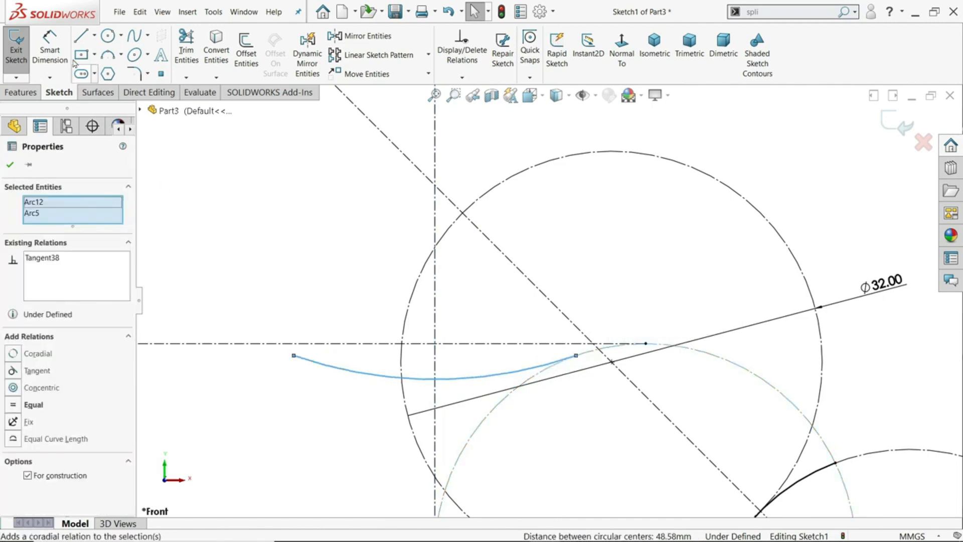
Dimension the downward-bowed arc's radius as 26 mm
left_click(50, 50)
left_click(421, 380)
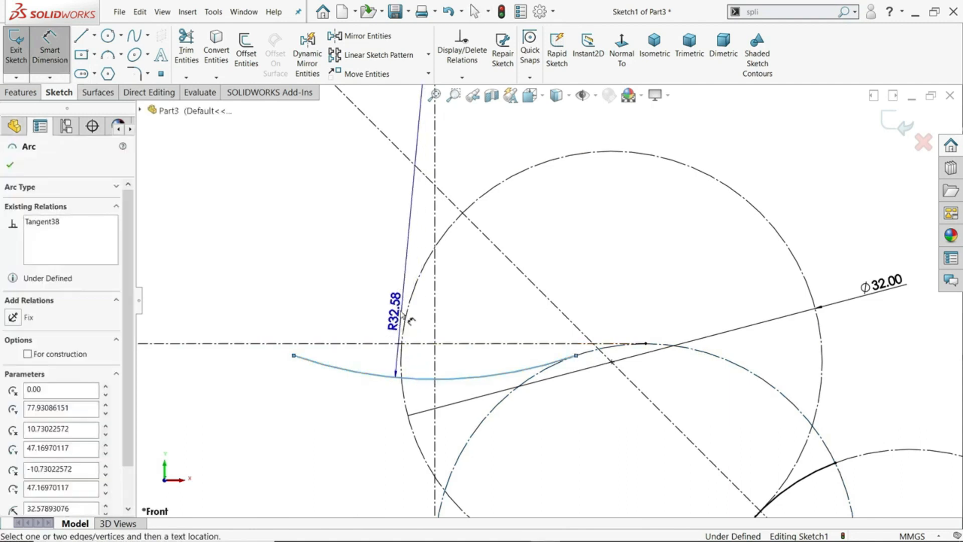
left_click(386, 294)
type("26")
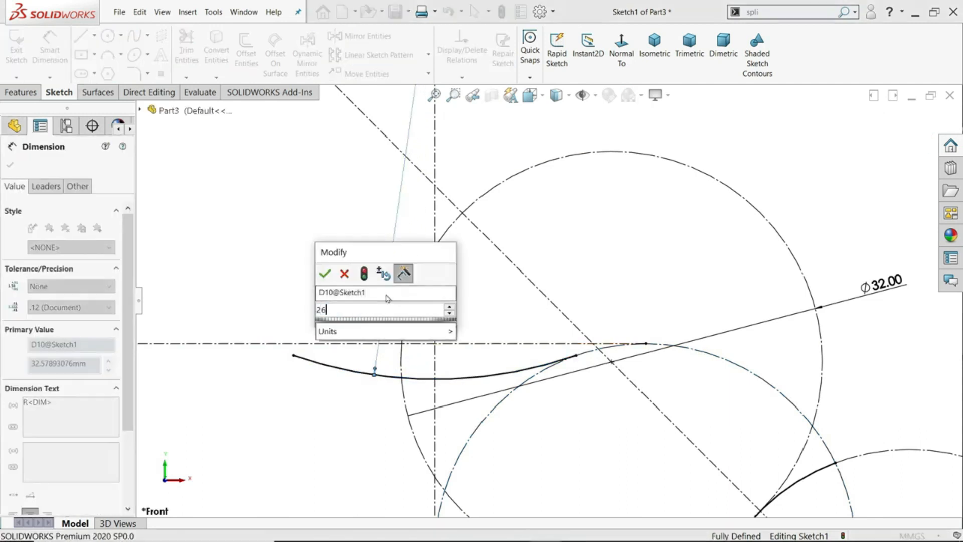
key("Return")
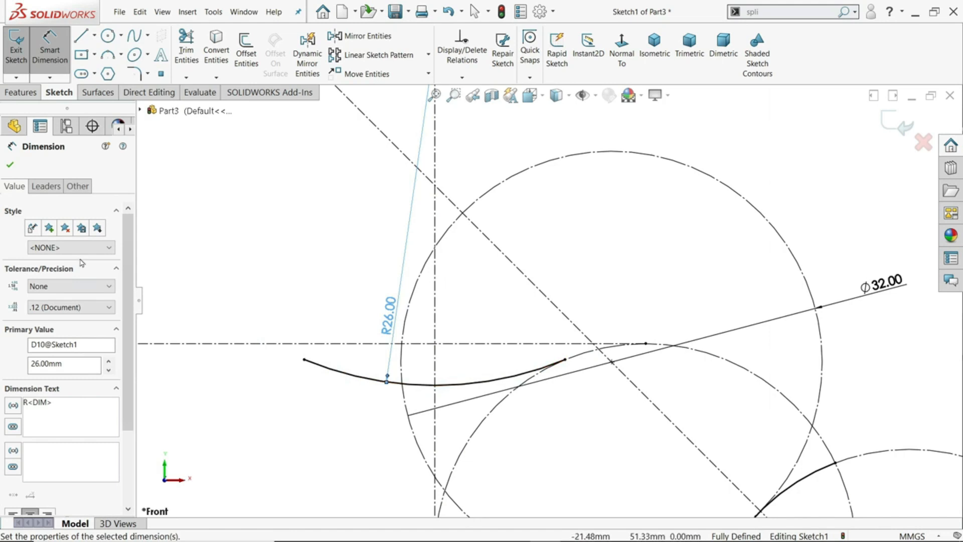
left_click(10, 166)
Trace a Centerpoint Arc over the top of the middle 32 mm circle, joining the lower-right profile arc's upper end to the R26 arc's right end
left_click(121, 55)
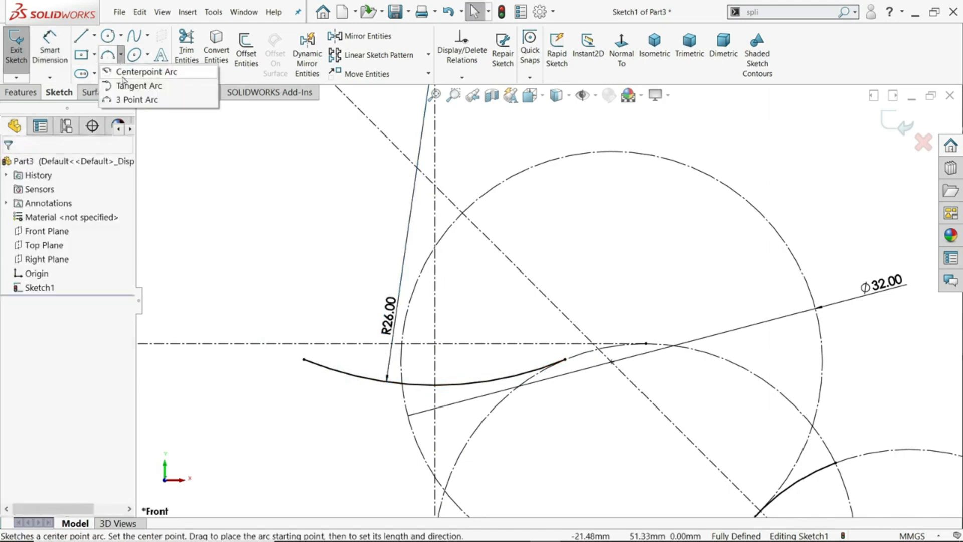
left_click(124, 71)
scroll(523, 402, "up", 3)
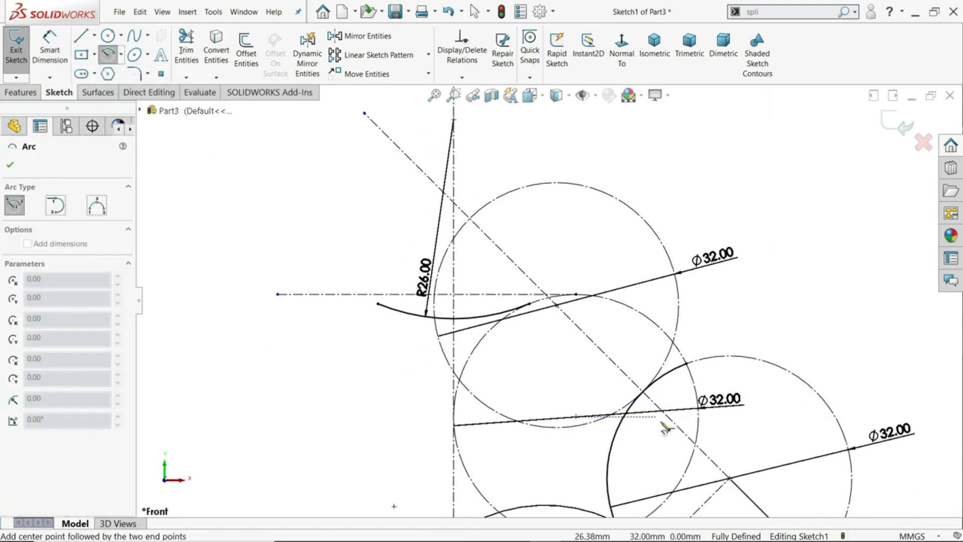
scroll(666, 423, "down", 3)
left_click(688, 299)
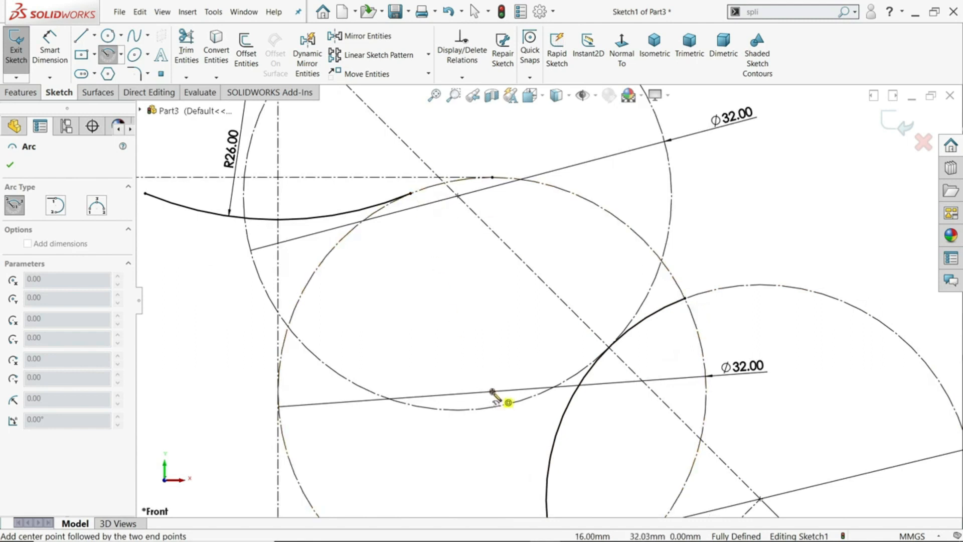
left_click(492, 391)
left_click(685, 298)
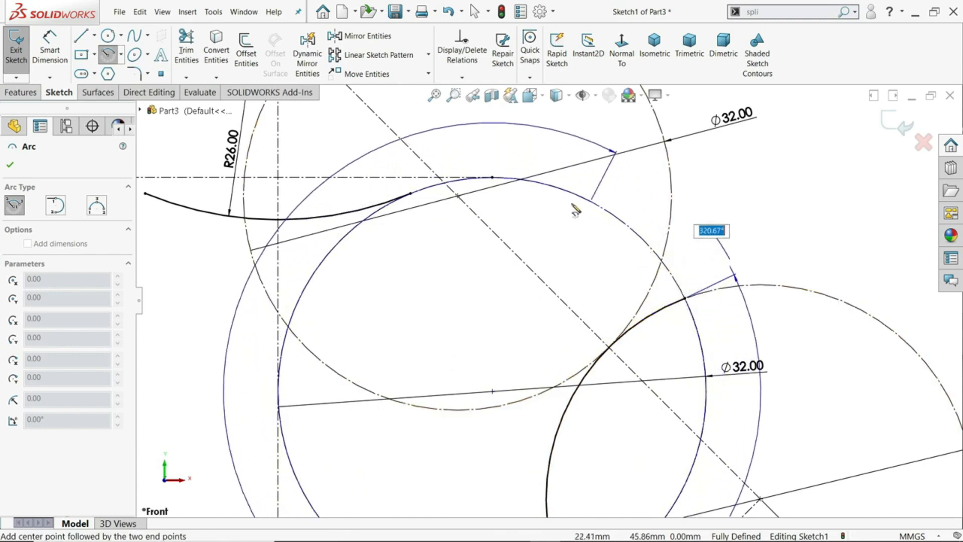
scroll(549, 302, "up", 4)
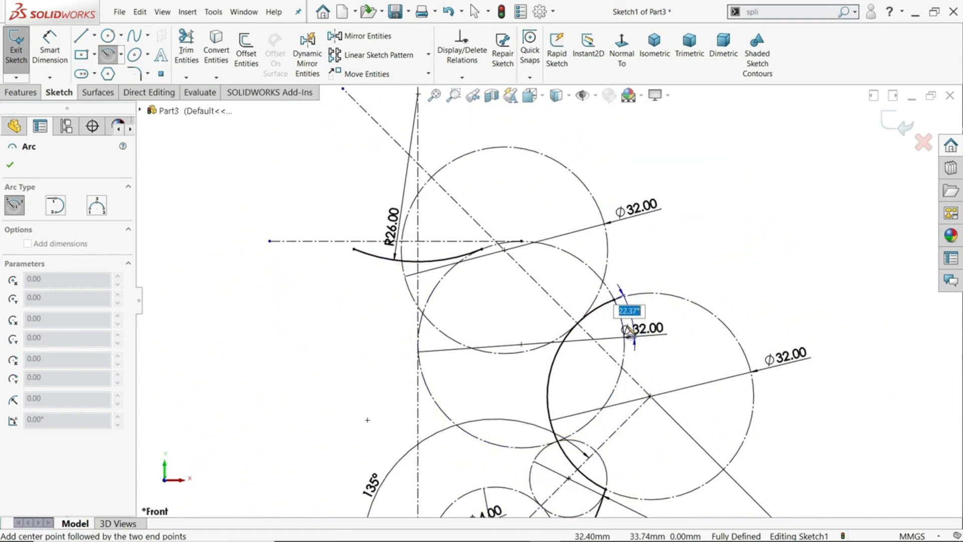
scroll(602, 275, "down", 4)
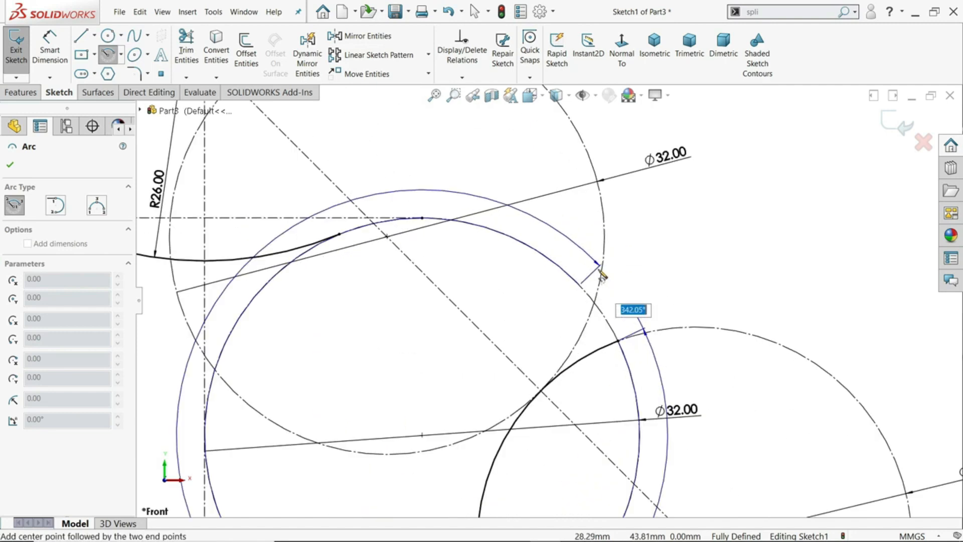
scroll(548, 299, "up", 4)
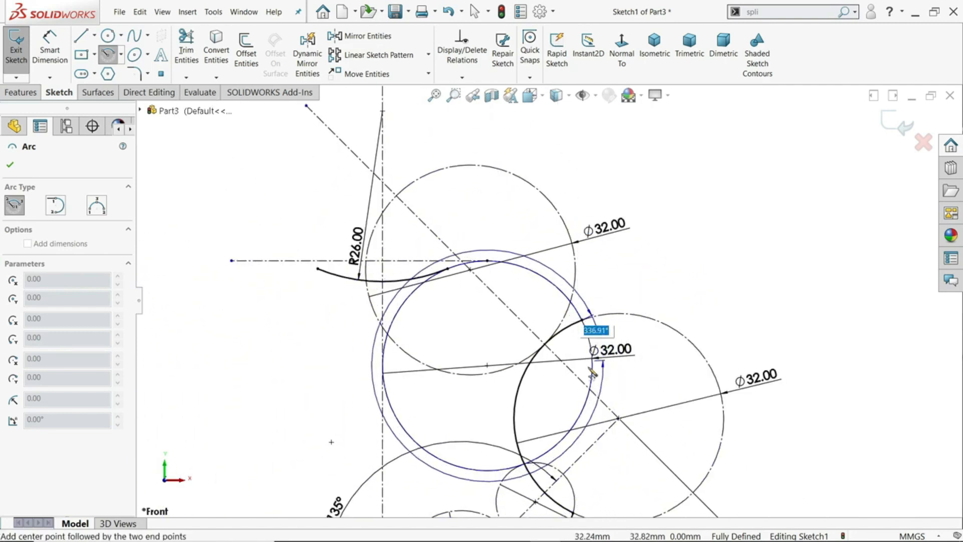
scroll(454, 278, "down", 3)
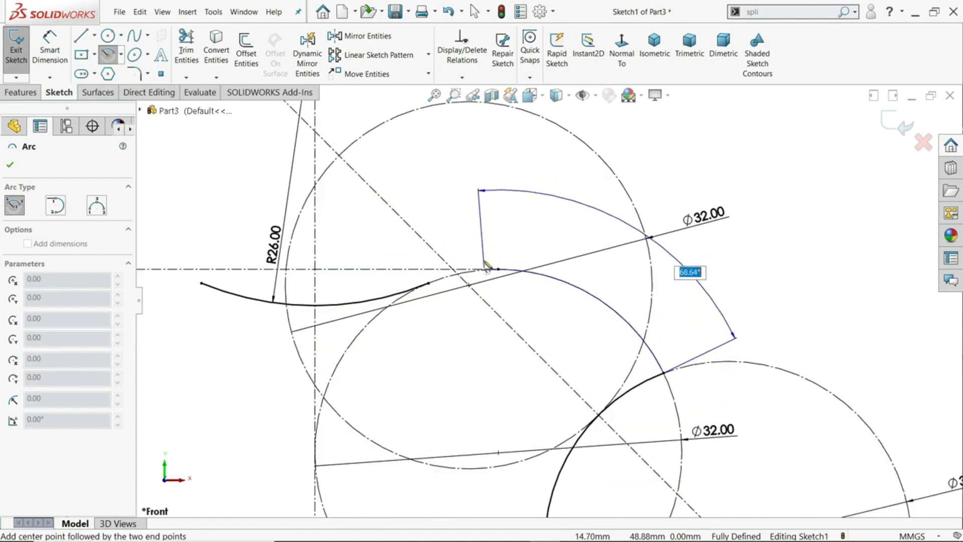
left_click(432, 289)
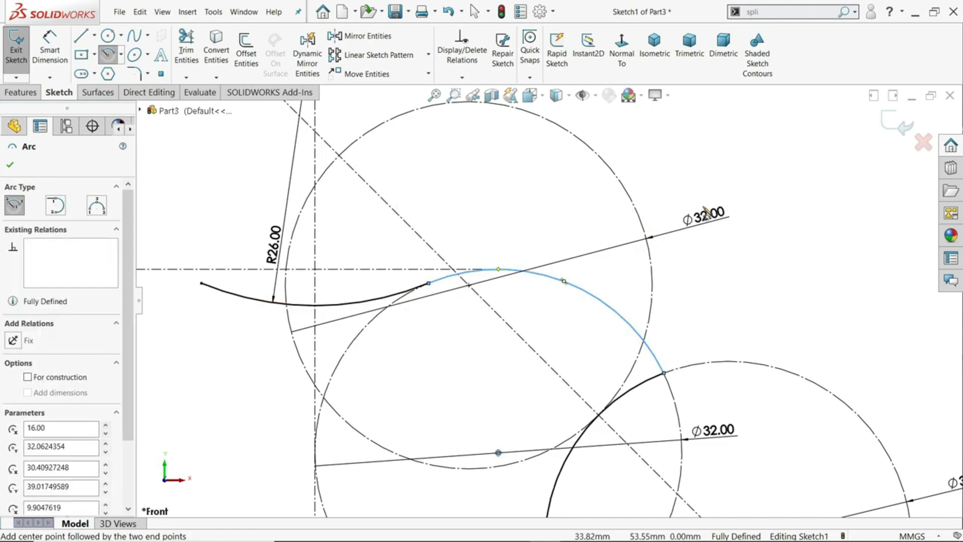
key("Escape")
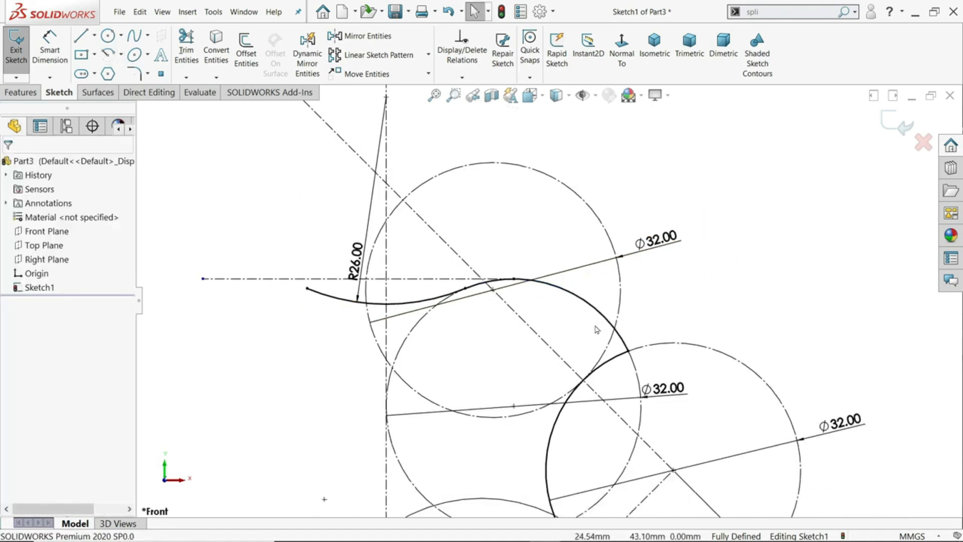
Sketch a Centerpoint Arc of about 80° on the upper 32 mm circle, from the horizontal centerline to just before the circle's top
scroll(595, 329, "down", 3)
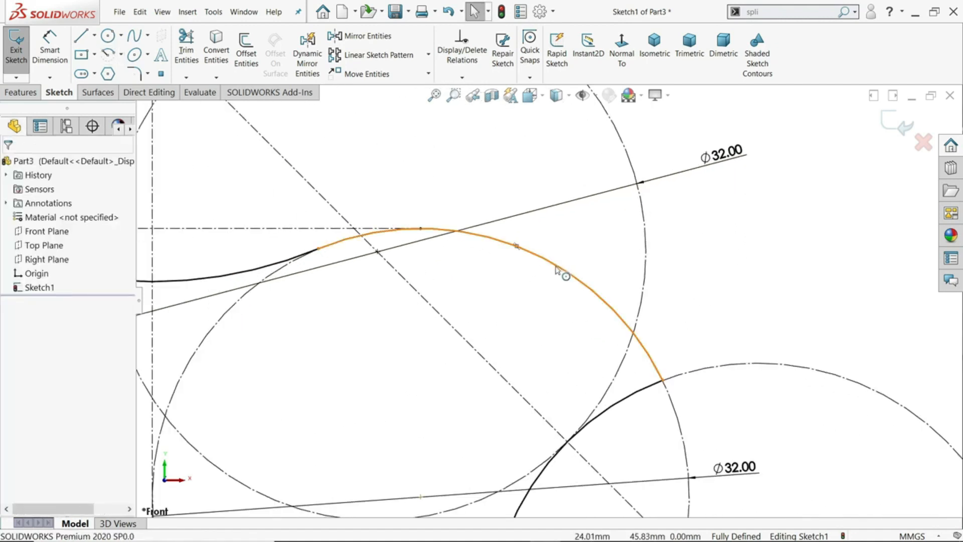
scroll(566, 273, "up", 3)
scroll(545, 277, "up", 4)
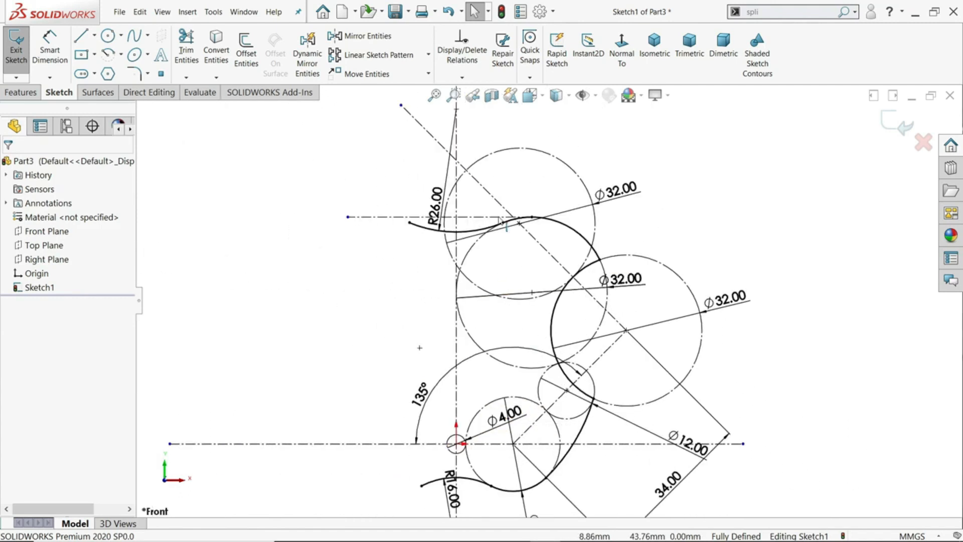
scroll(502, 162, "down", 3)
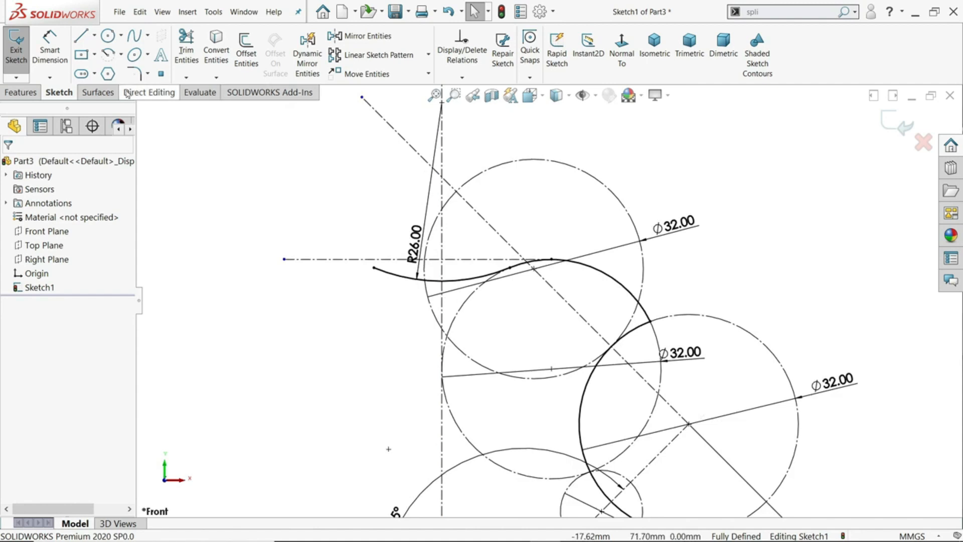
left_click(121, 54)
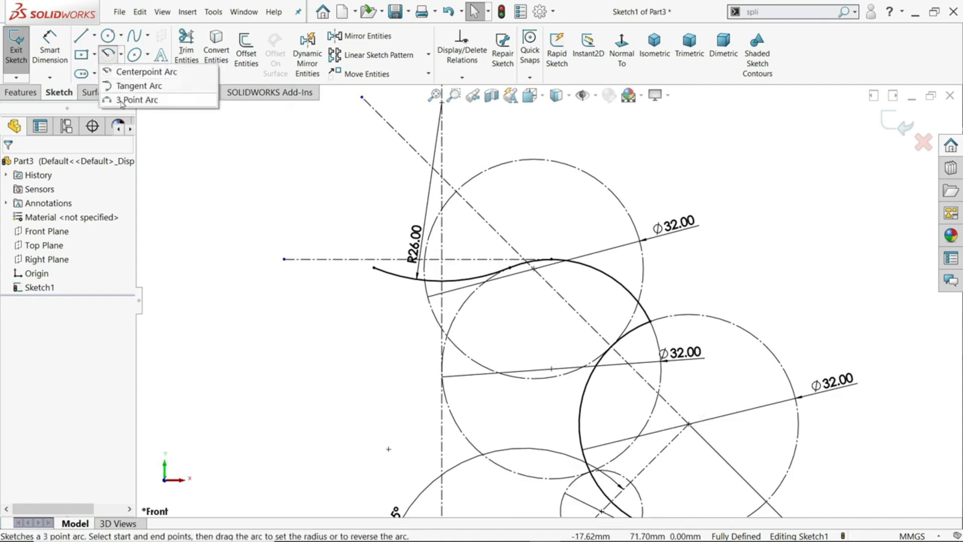
left_click(132, 72)
scroll(504, 230, "down", 2)
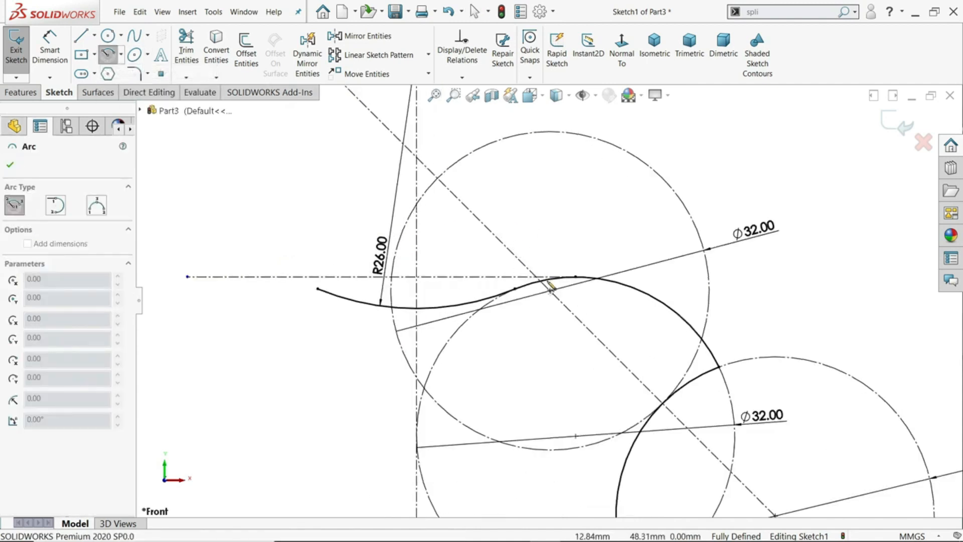
left_click(550, 291)
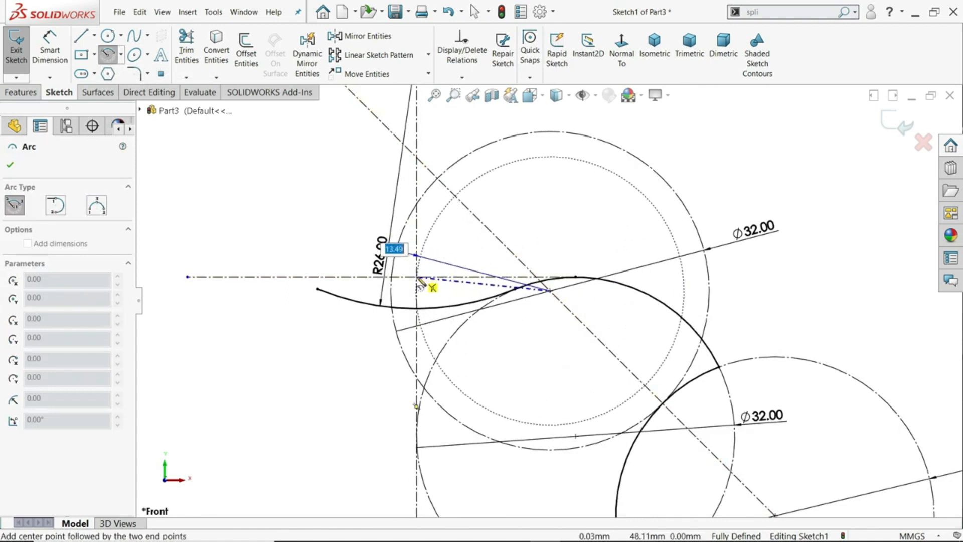
left_click(392, 277)
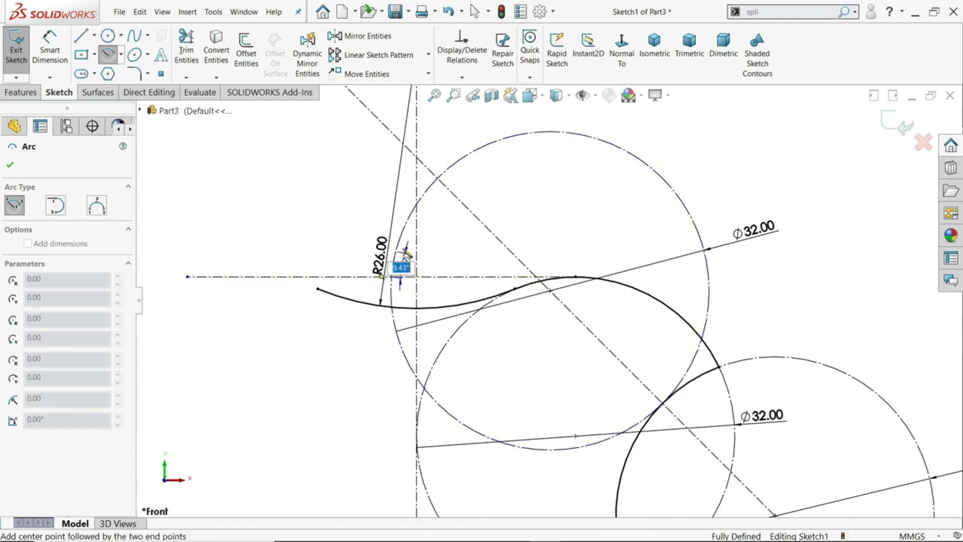
left_click(538, 133)
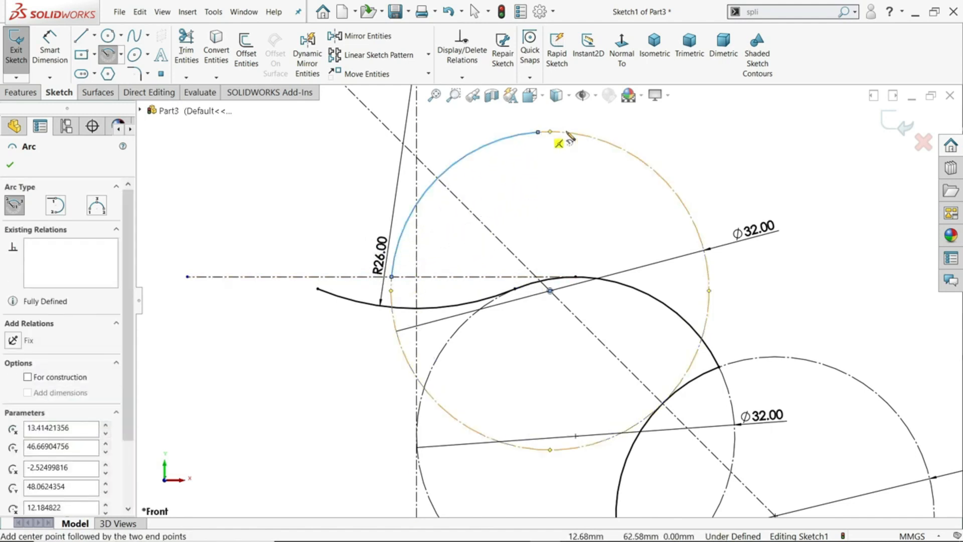
right_click(602, 128)
left_click(619, 132)
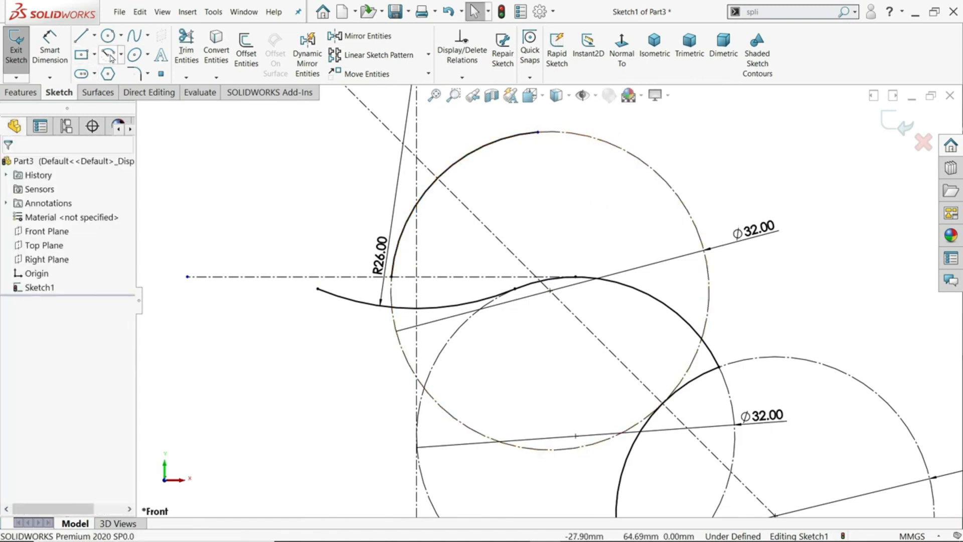
Sketch a 3 Point Arc between the two endpoints of the upper circle's arc, bowed toward the lower right to close a leaf shape
scroll(453, 195, "up", 3)
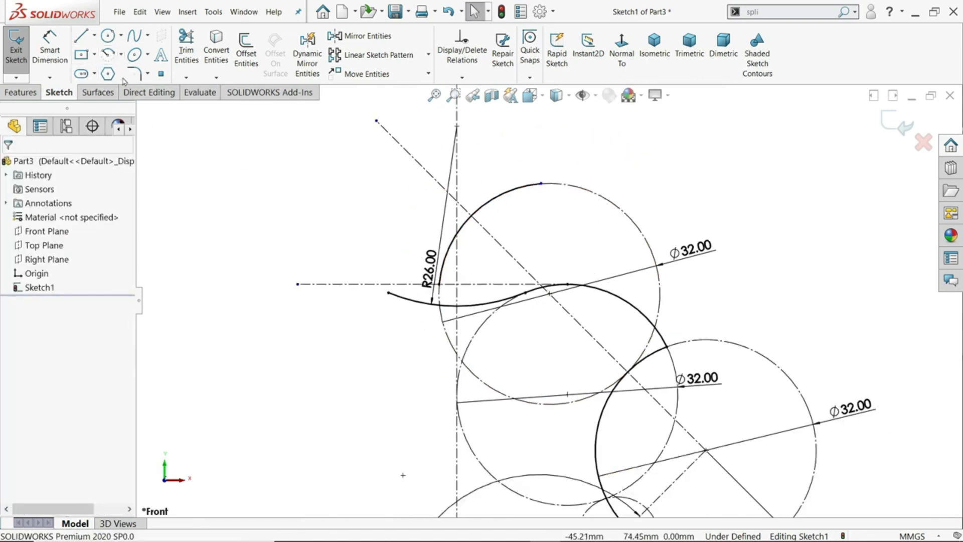
left_click(122, 56)
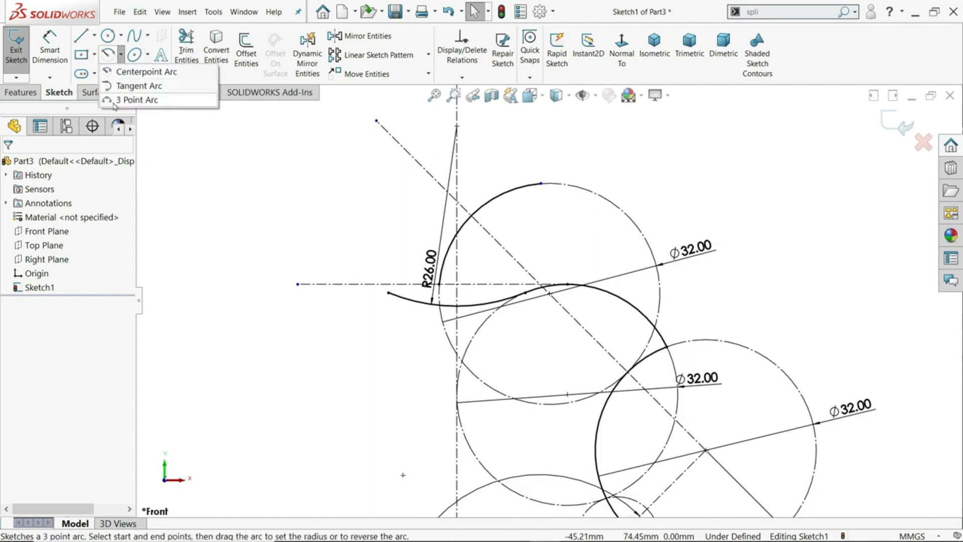
left_click(114, 100)
left_click(541, 184)
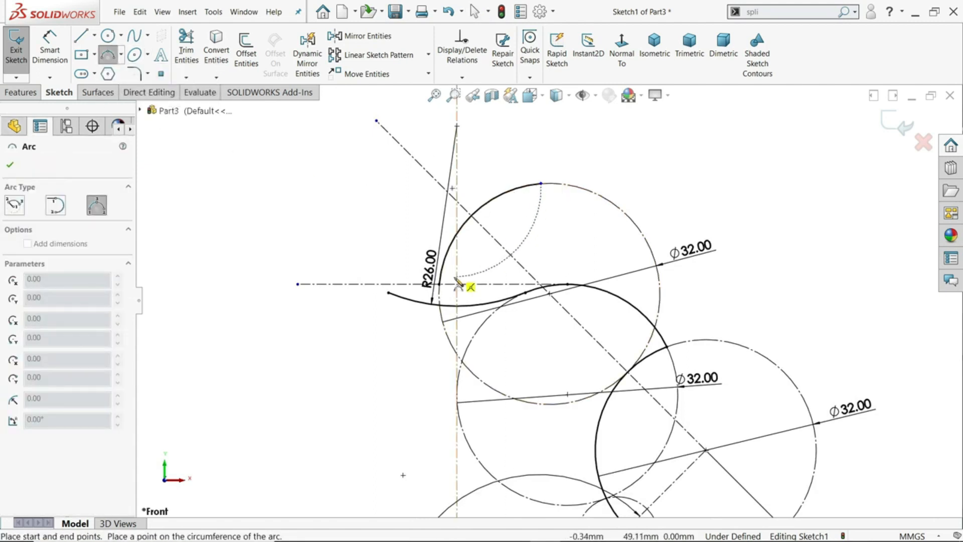
left_click(440, 284)
left_click(484, 258)
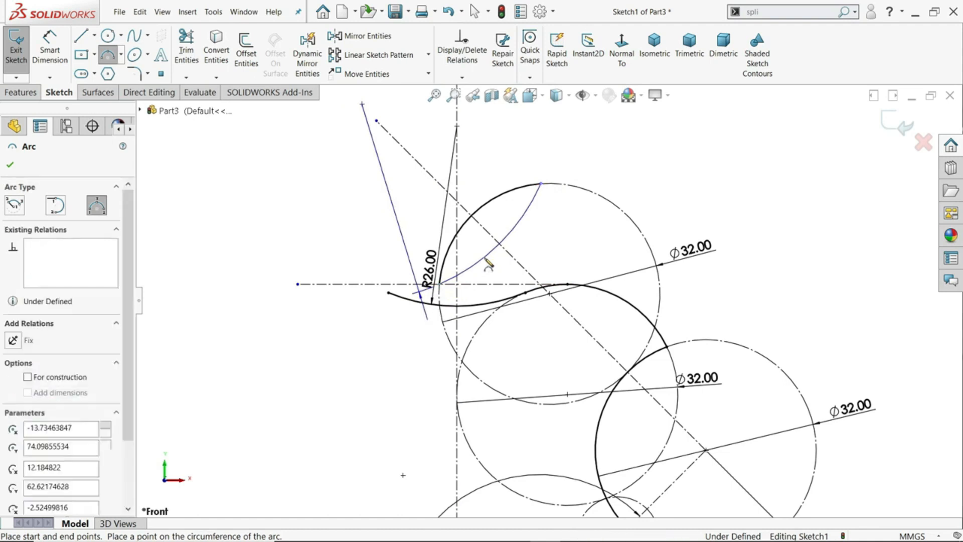
right_click(608, 146)
left_click(621, 154)
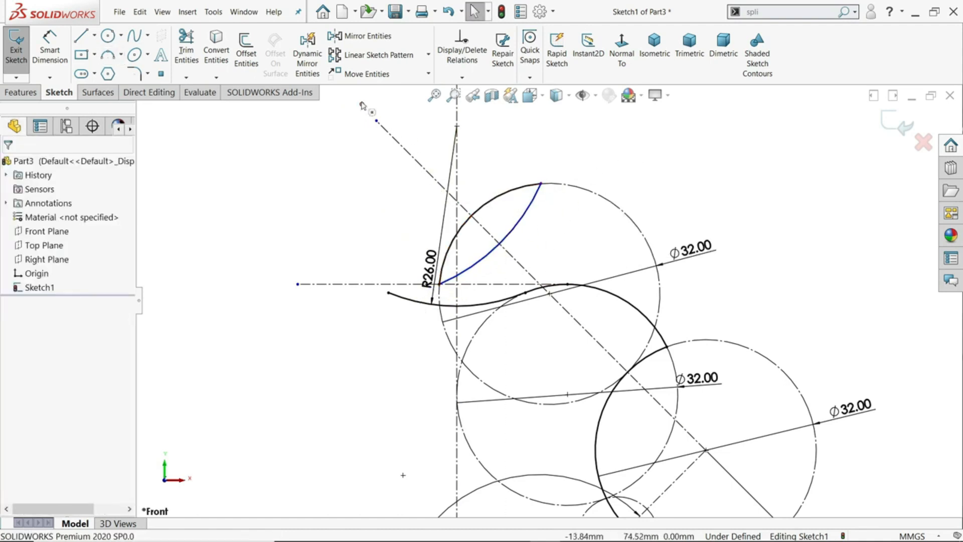
Make the leaf's lower arc center coincident with the diagonal centerline and its radius equal to the upper arc's
left_click(361, 104)
left_click(400, 147, "ctrl")
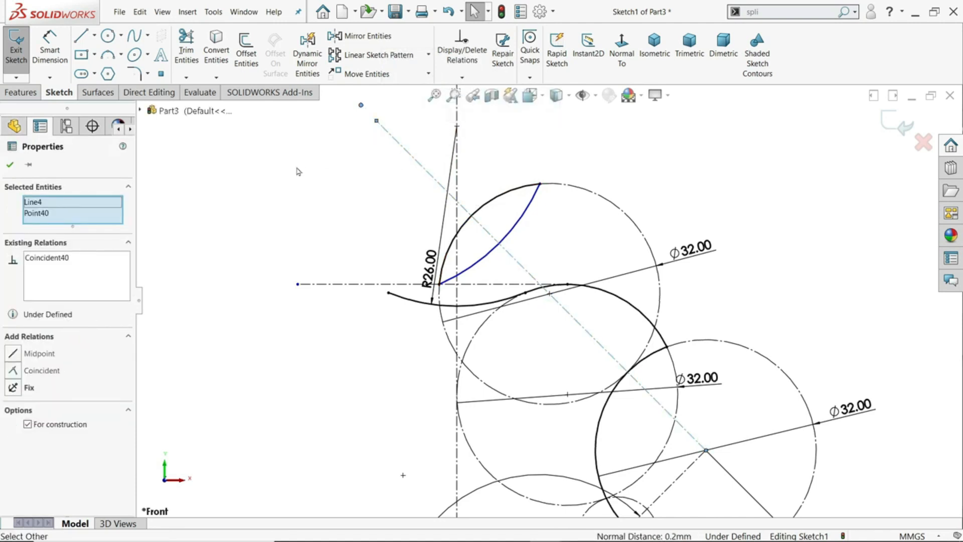
left_click(512, 196)
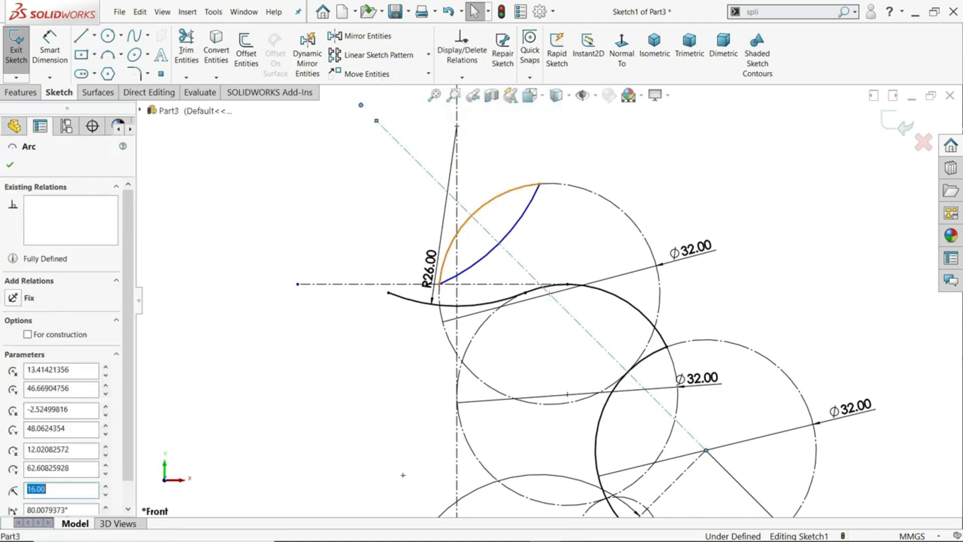
left_click(526, 220, "ctrl")
left_click(597, 175)
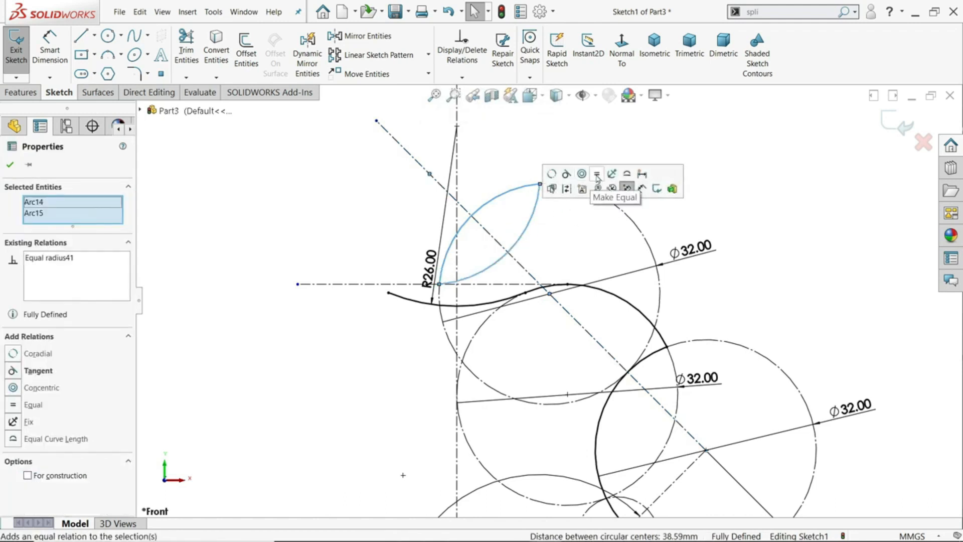
left_click(624, 136)
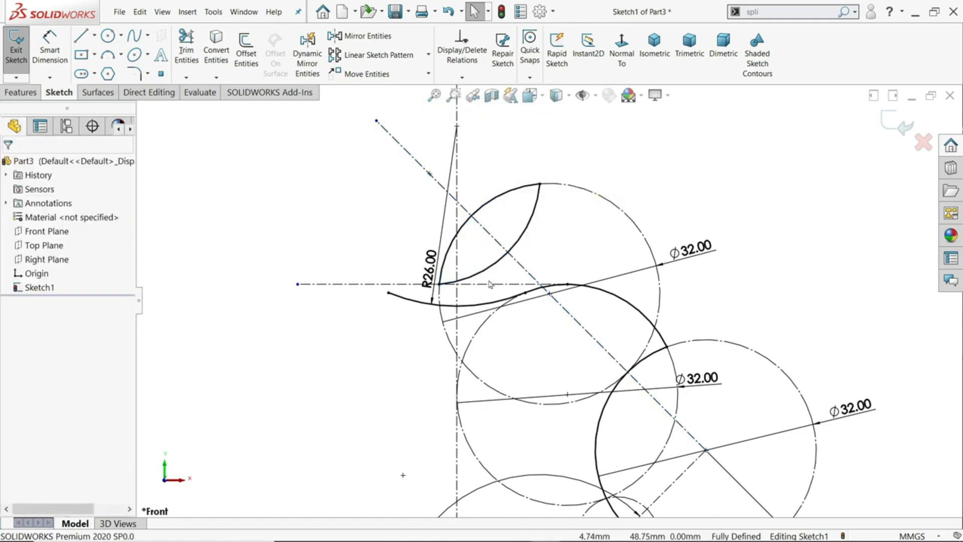
Add radius reference dimensions to the leaf's lower and upper arcs
scroll(472, 264, "down", 2)
left_click(49, 47)
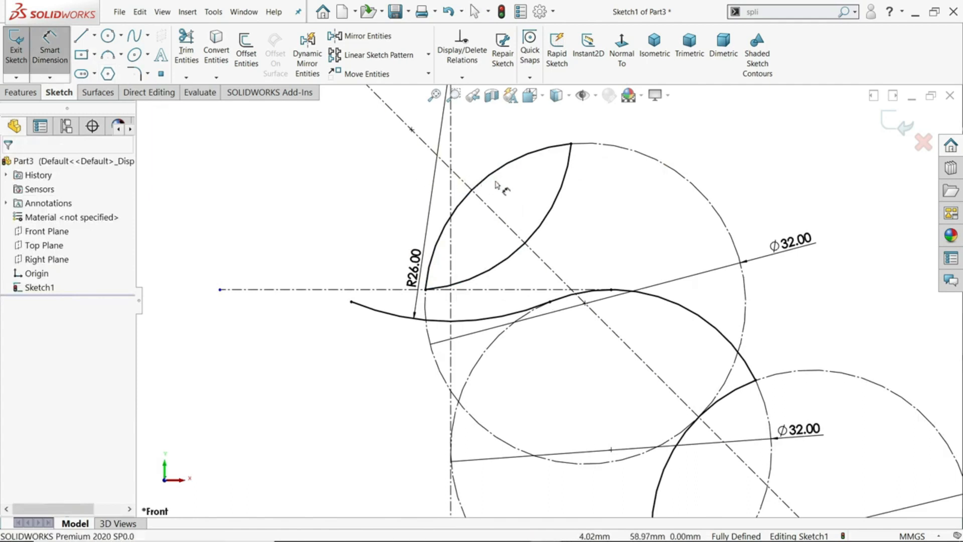
left_click(509, 169)
left_click(514, 177)
left_click(548, 170)
left_click(553, 207)
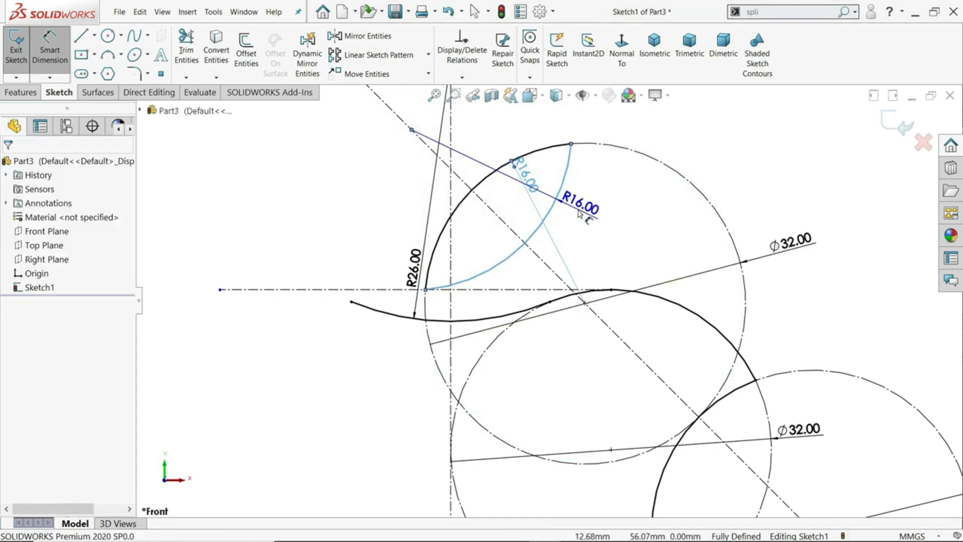
left_click(582, 205)
left_click(536, 172)
scroll(504, 189, "up", 2)
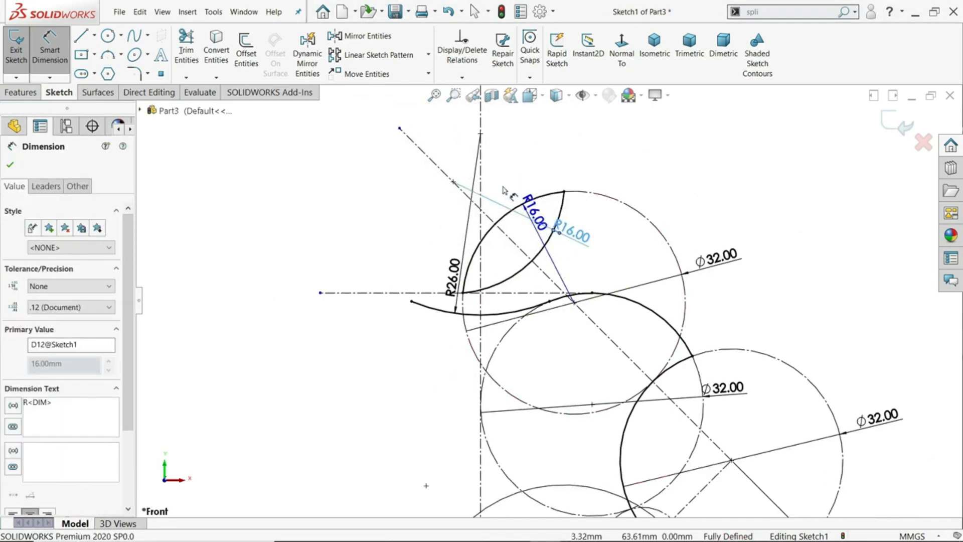
Sketch a 3 Point Arc of about 73 mm radius from the lower-right profile arc's upper end to the middle 32 mm circle, near the diagonal centerline
scroll(470, 281, "up", 2)
scroll(556, 336, "down", 2)
scroll(547, 332, "up", 2)
scroll(552, 336, "up", 3)
scroll(564, 417, "down", 3)
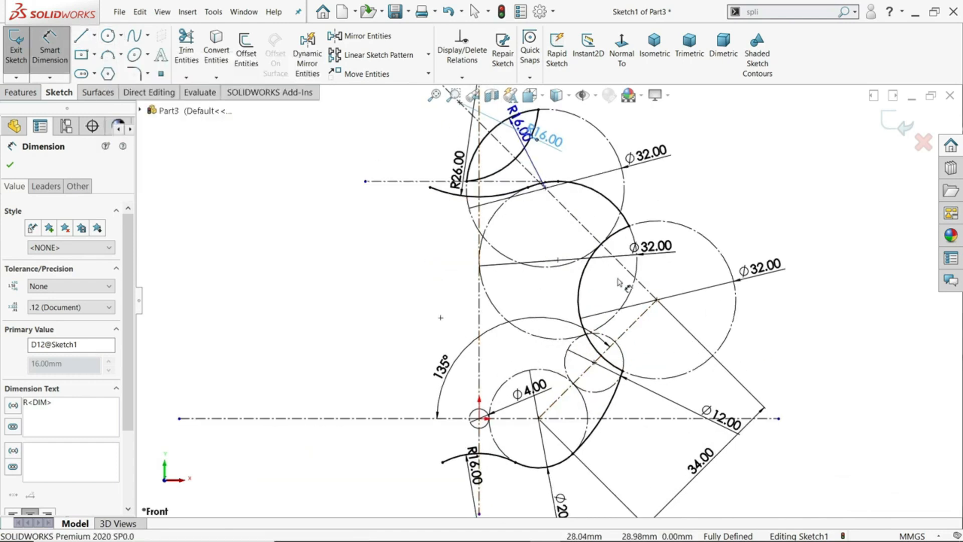
scroll(633, 275, "down", 1)
left_click(108, 55)
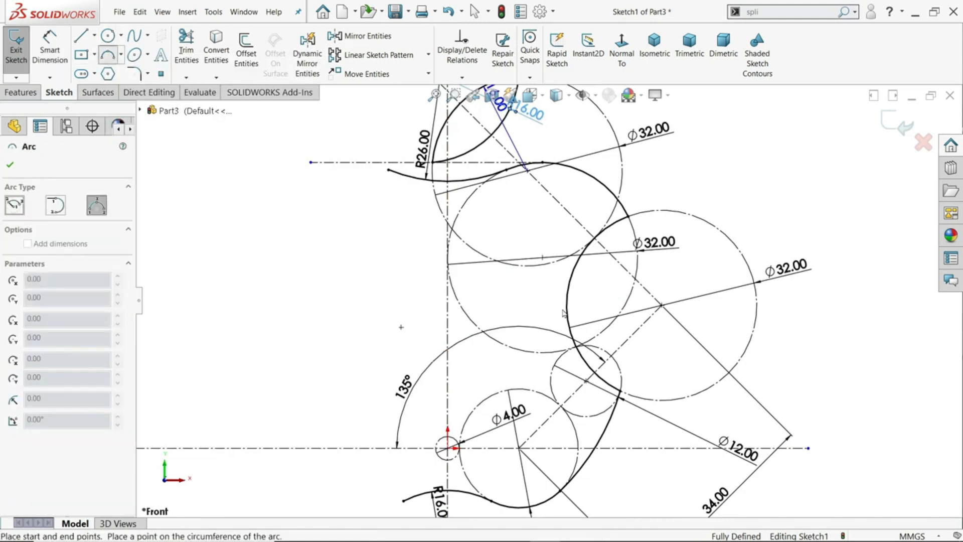
scroll(620, 388, "down", 3)
left_click(621, 382)
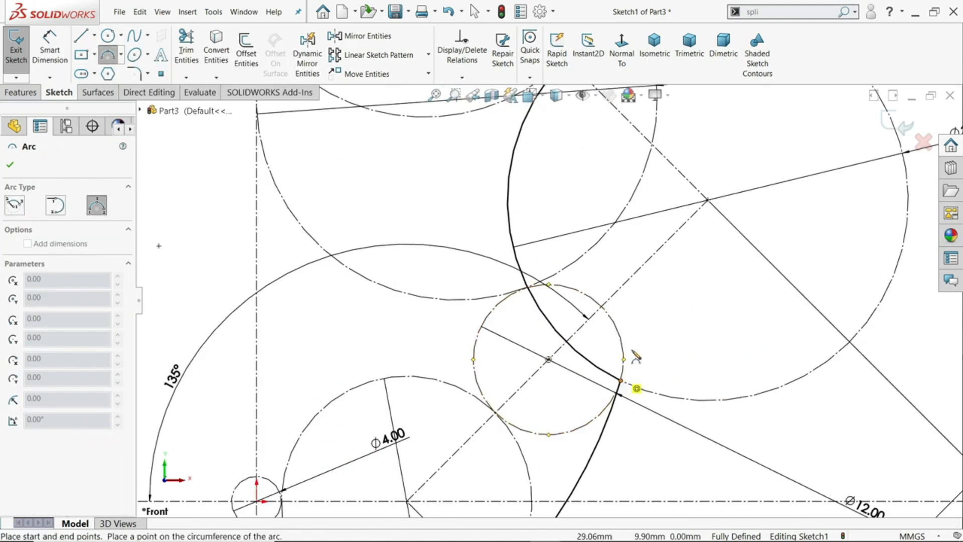
left_click(652, 159)
scroll(657, 137, "down", 3)
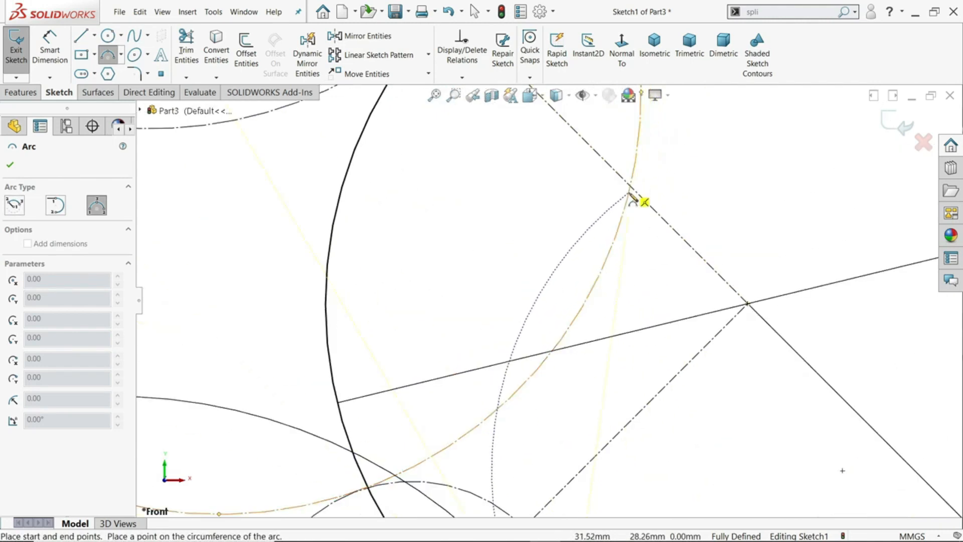
left_click(632, 239)
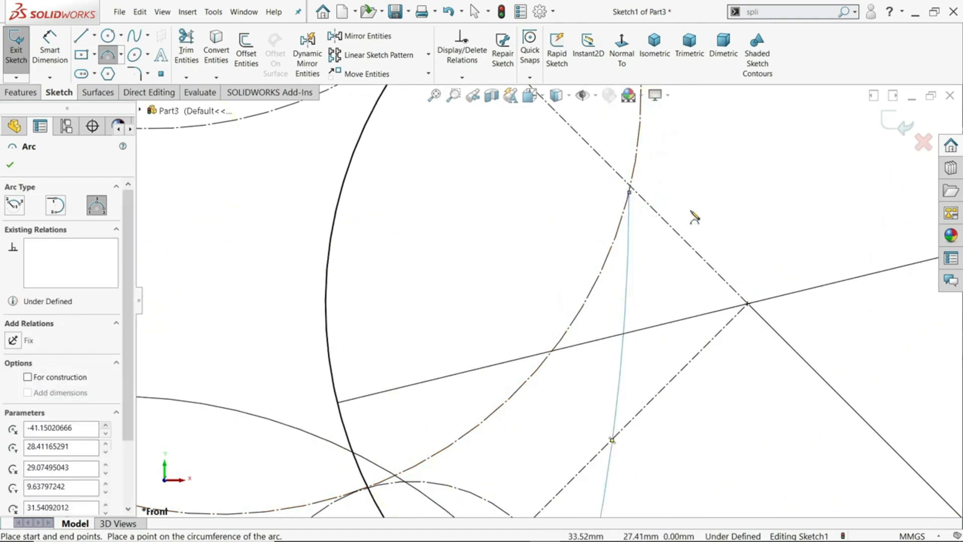
scroll(700, 208, "up", 4)
key("Escape")
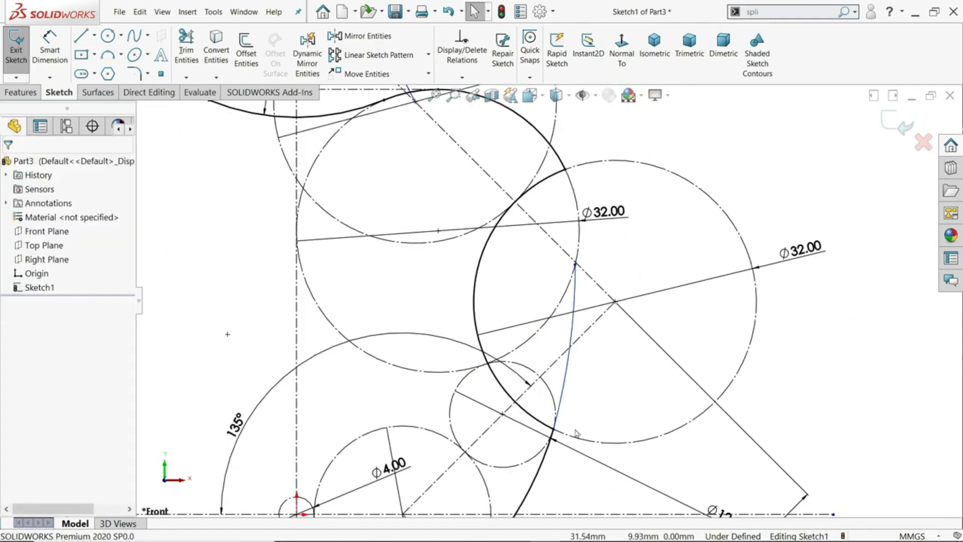
Make the new 3 Point Arc tangent to the lower-right profile arc and convert it to construction geometry
left_click(543, 469)
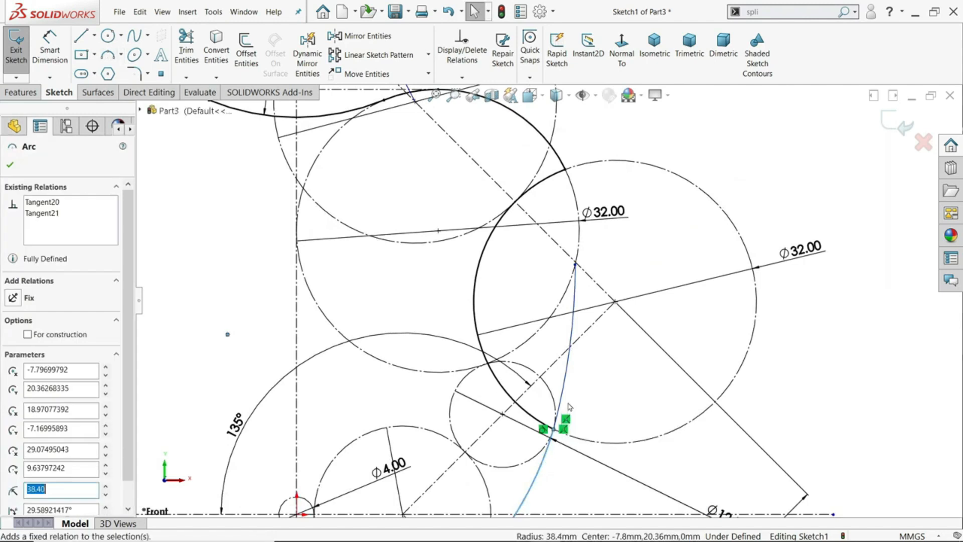
left_click(566, 383, "ctrl")
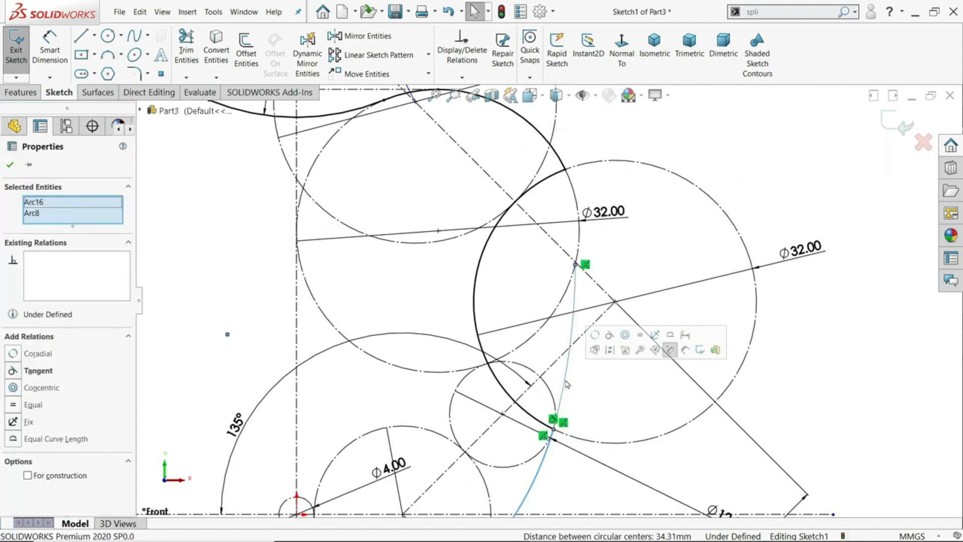
left_click(609, 335)
key("Escape")
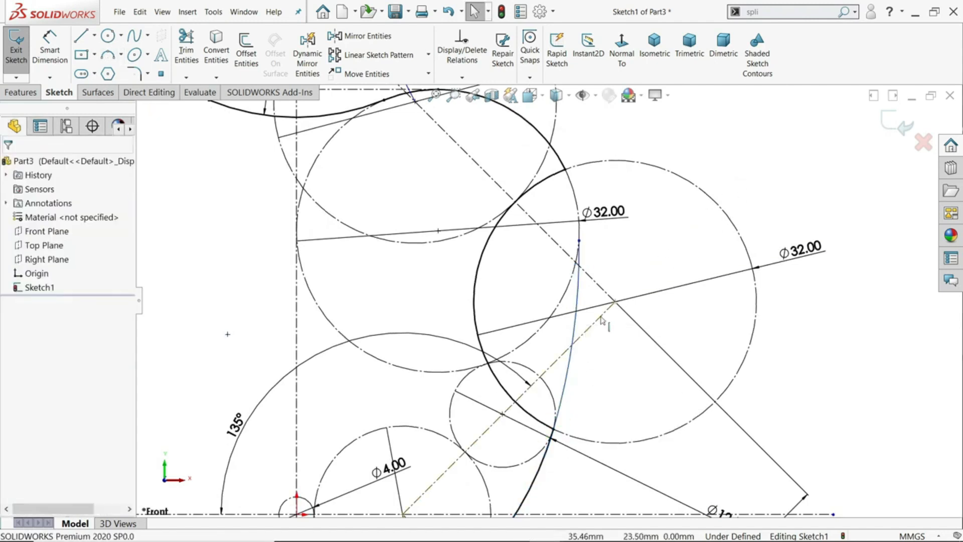
left_click(577, 329)
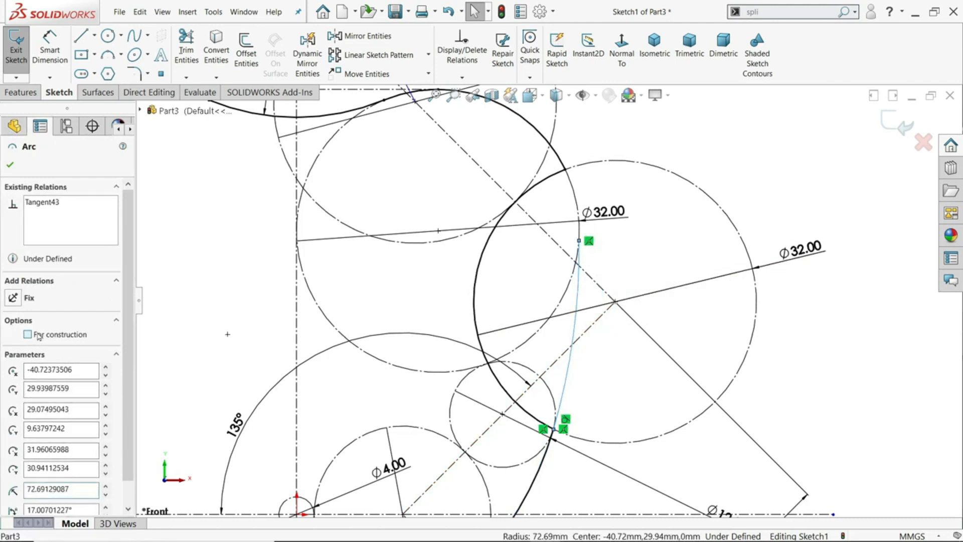
left_click(10, 166)
Make the construction arc tangent to the middle 32 mm construction circle
scroll(503, 213, "down", 3)
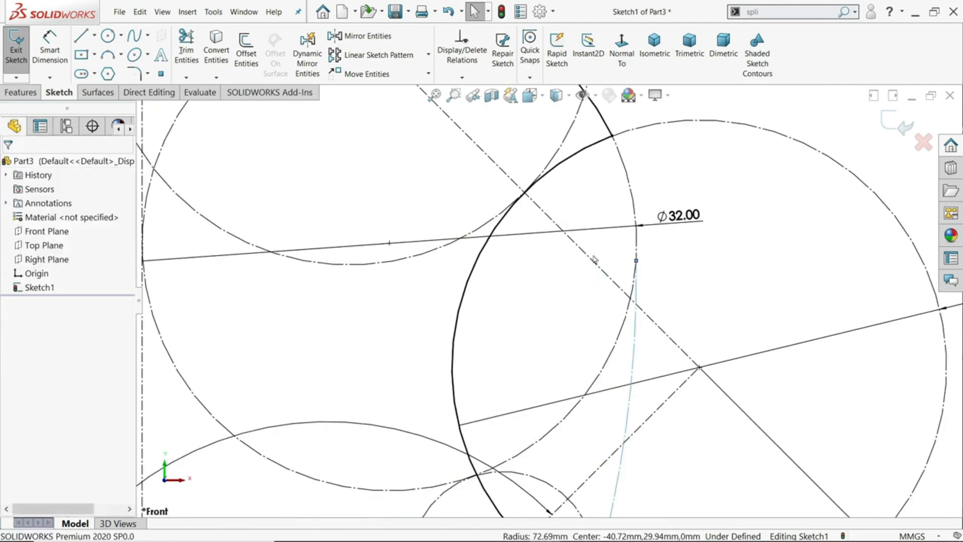
left_click(638, 247)
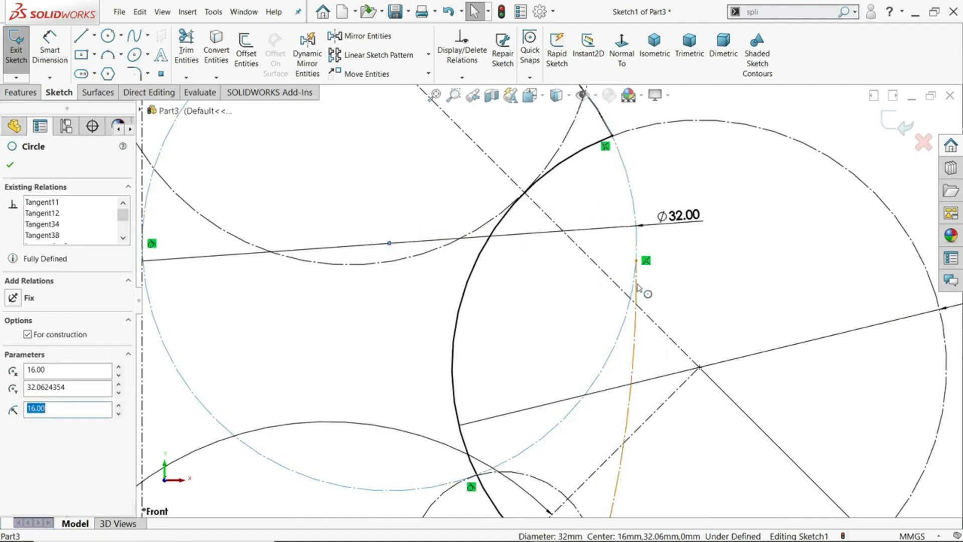
left_click(636, 289)
left_click(632, 296, "ctrl")
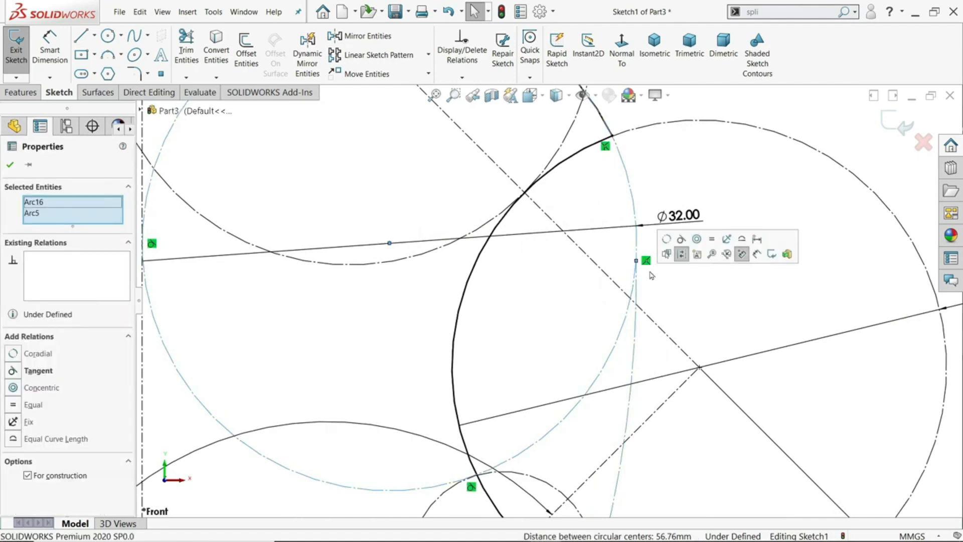
left_click(680, 239)
key("Escape")
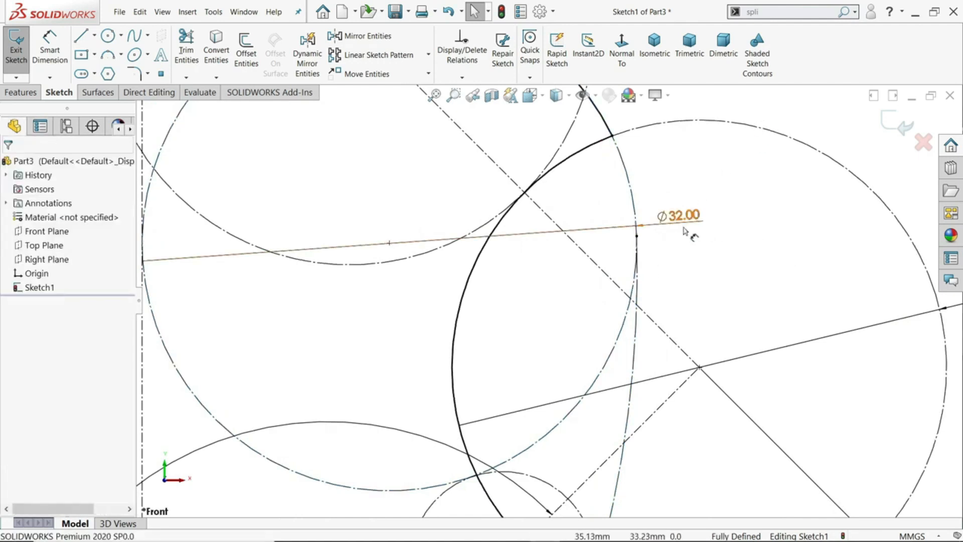
Mirror a copy of the middle circle's top profile arc, the lower-right profile arc and the 20 mm circle's bottom arc about the vertical centerline
scroll(683, 231, "up", 8)
scroll(560, 312, "up", 2)
scroll(519, 353, "down", 2)
scroll(521, 160, "down", 3)
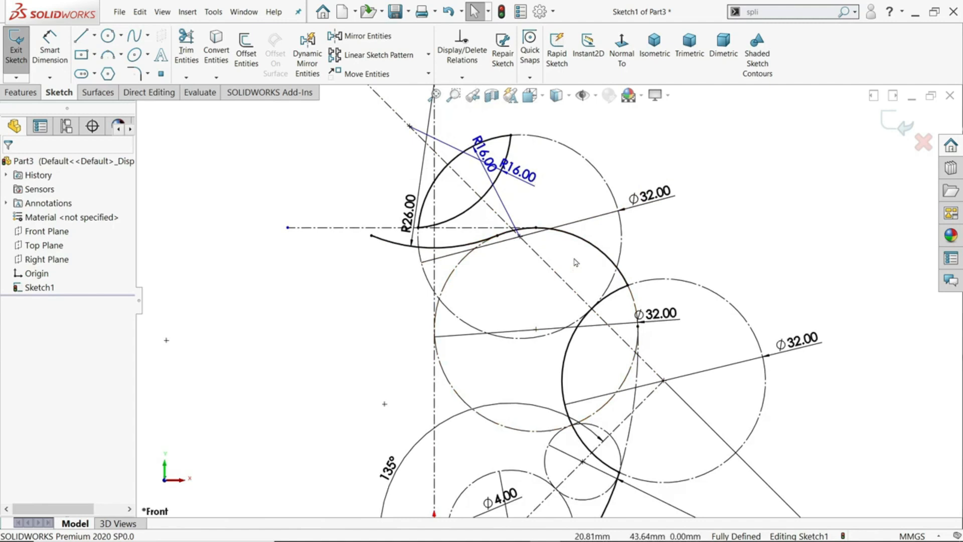
scroll(576, 311, "up", 3)
scroll(552, 351, "down", 1)
scroll(552, 353, "down", 1)
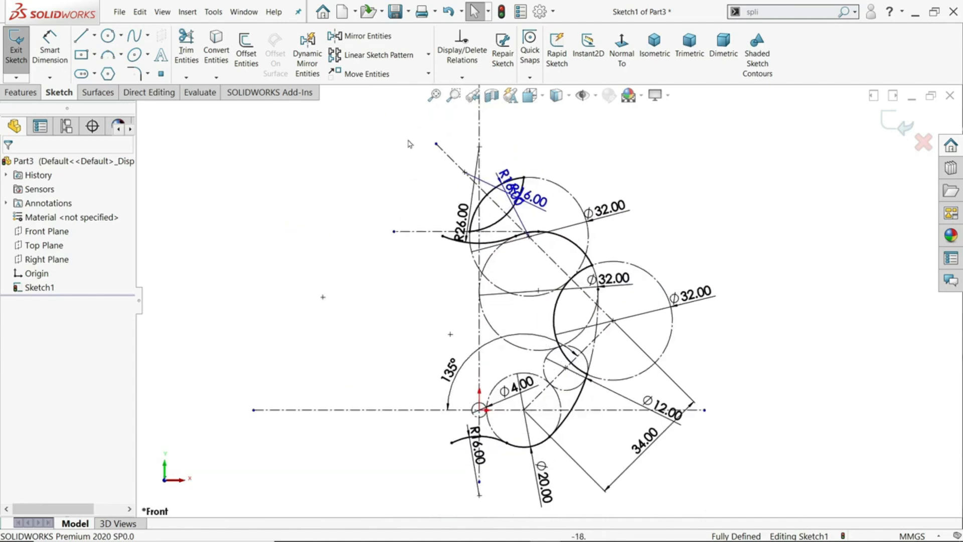
left_click(359, 36)
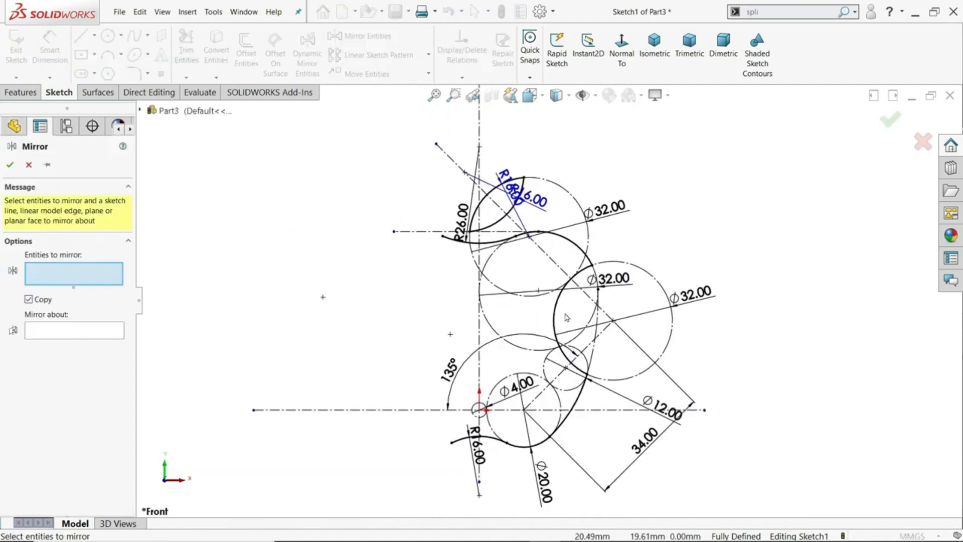
scroll(545, 238, "down", 5)
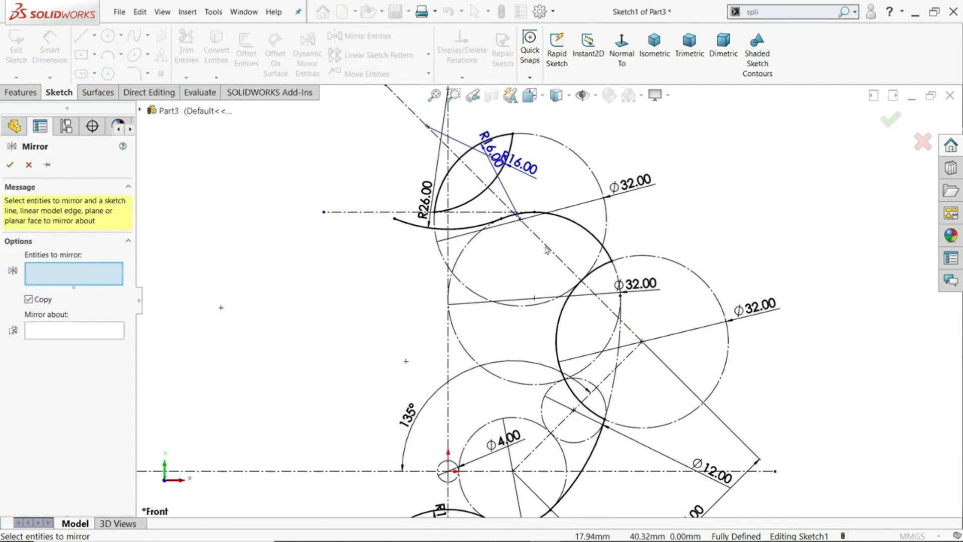
left_click(500, 223)
scroll(697, 367, "up", 3)
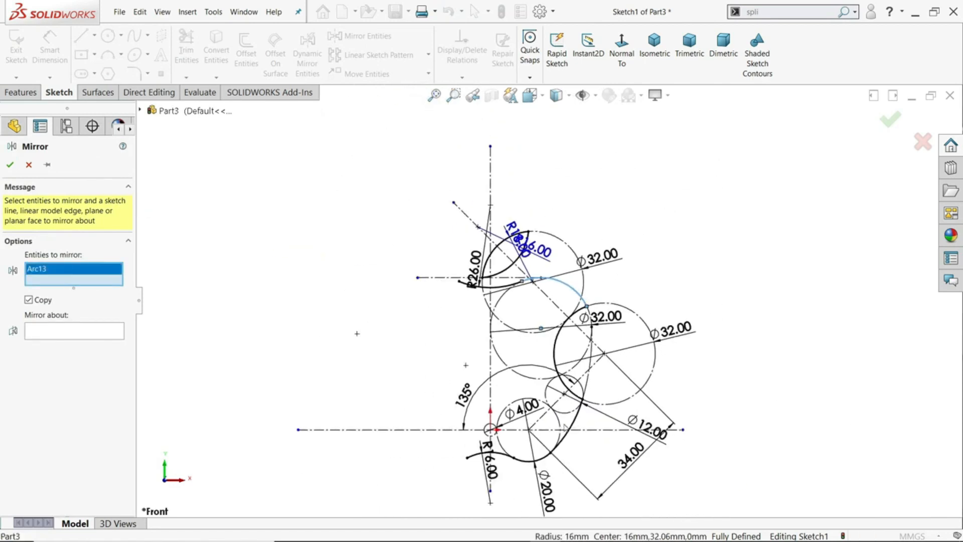
left_click(562, 427)
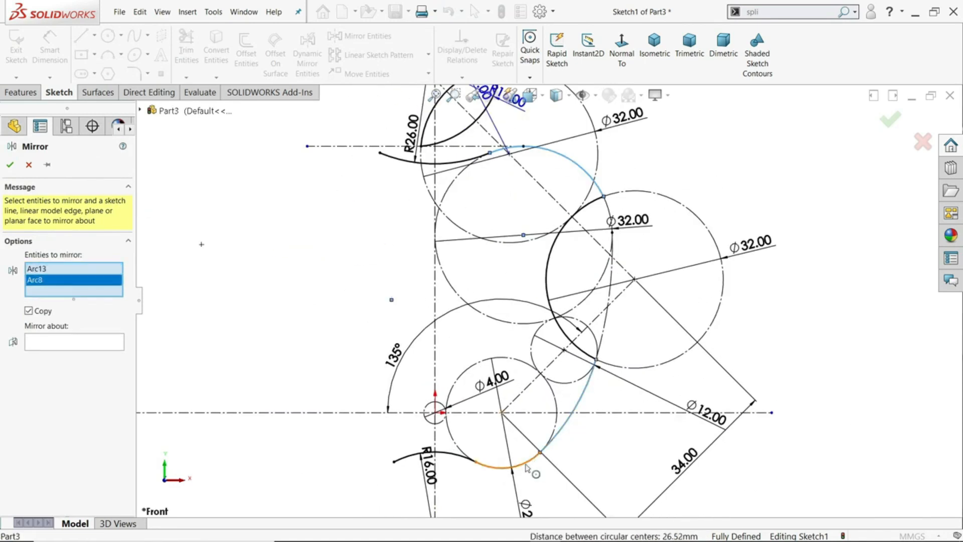
left_click(527, 468)
left_click(88, 361)
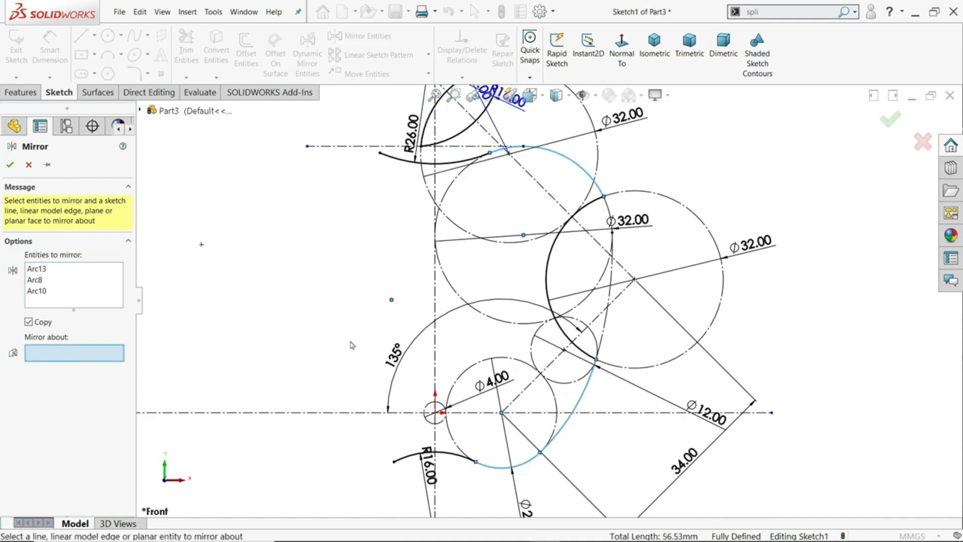
left_click(434, 294)
key("z")
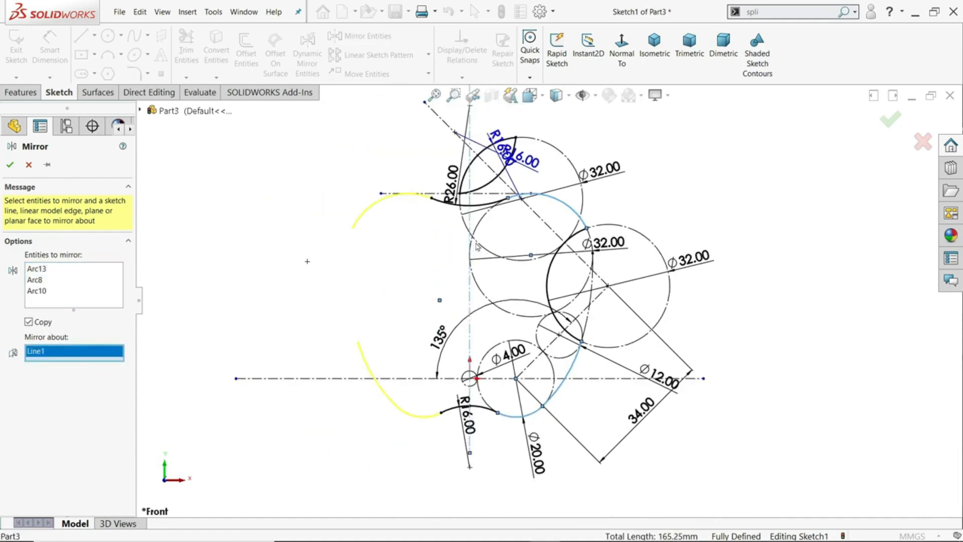
scroll(476, 246, "down", 2)
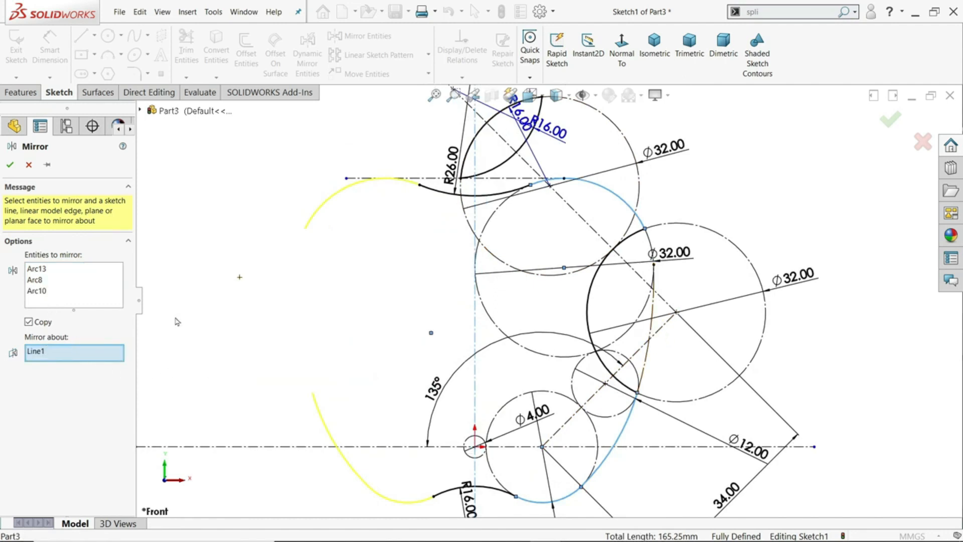
left_click(10, 165)
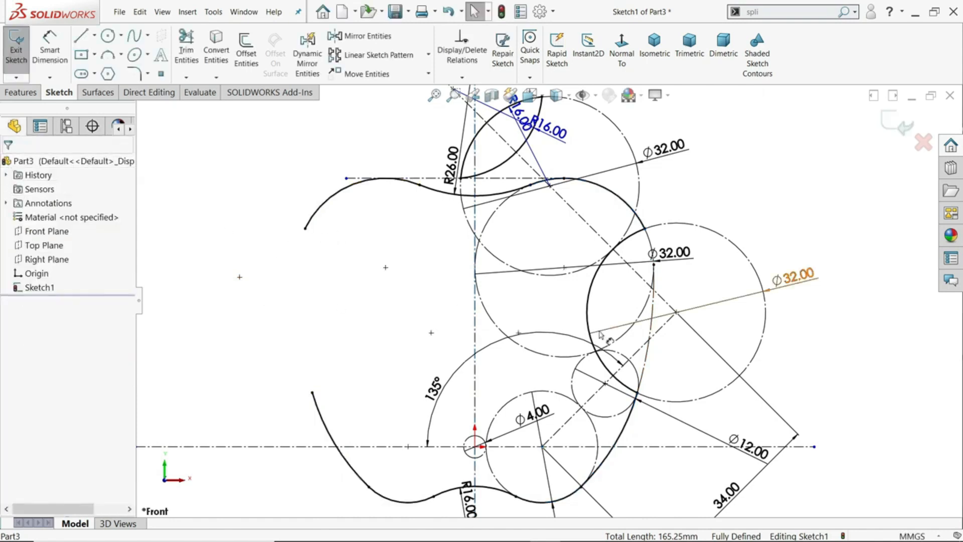
Sketch an outward-bowed 3 Point Arc between the two open ends of the mirrored profile to close its left side
left_click(112, 59)
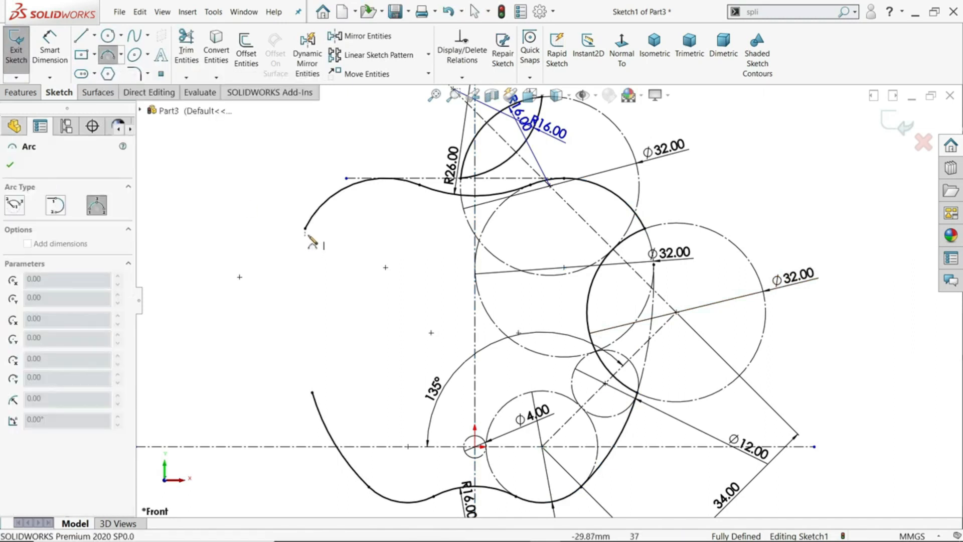
left_click(305, 228)
left_click(312, 391)
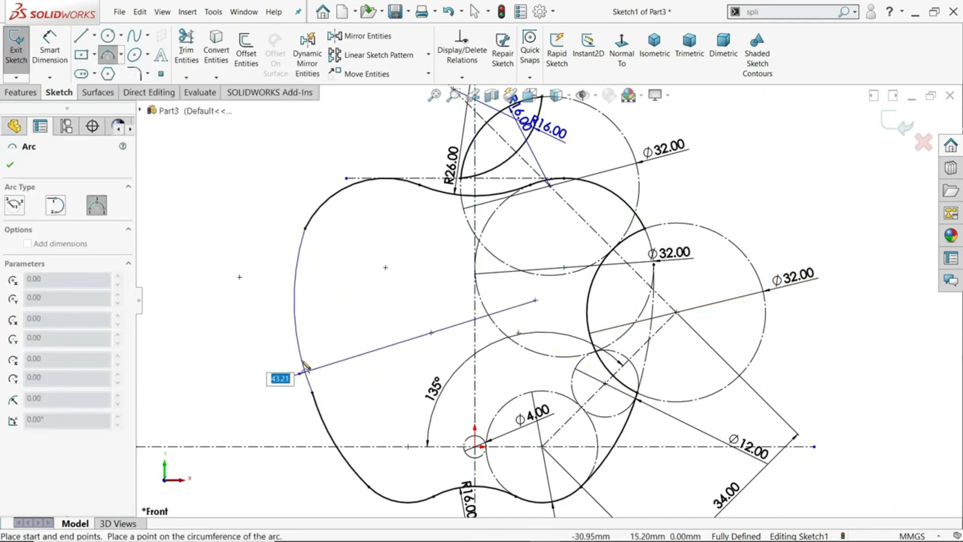
left_click(289, 306)
right_click(183, 270)
left_click(201, 314)
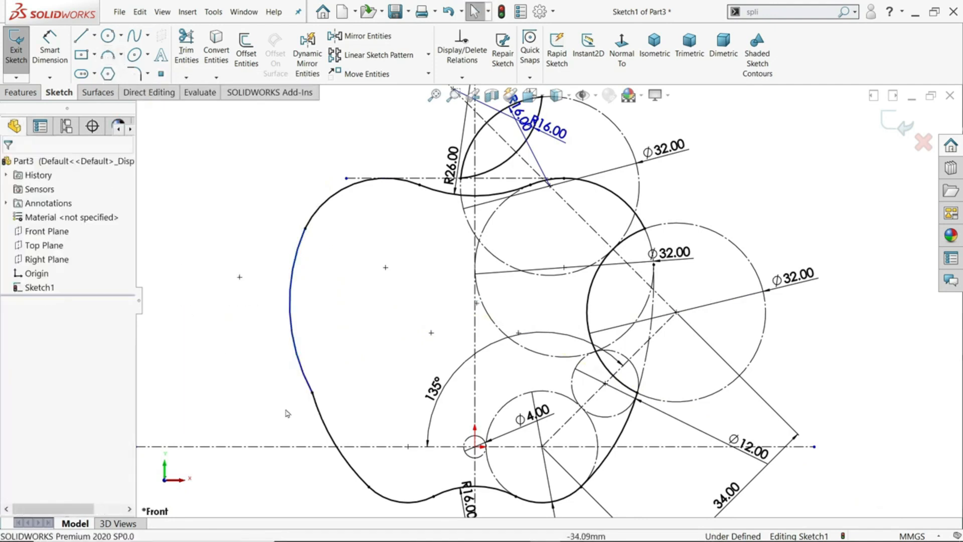
Make the left closing arc tangent to its neighbours at both ends, deleting the Symmetric relation on its upper endpoint
left_click(312, 392)
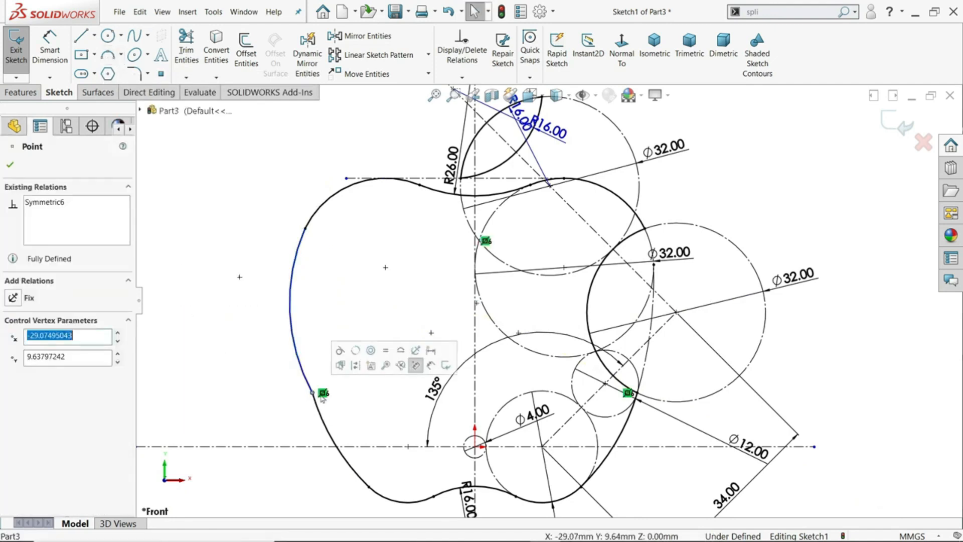
left_click(416, 365)
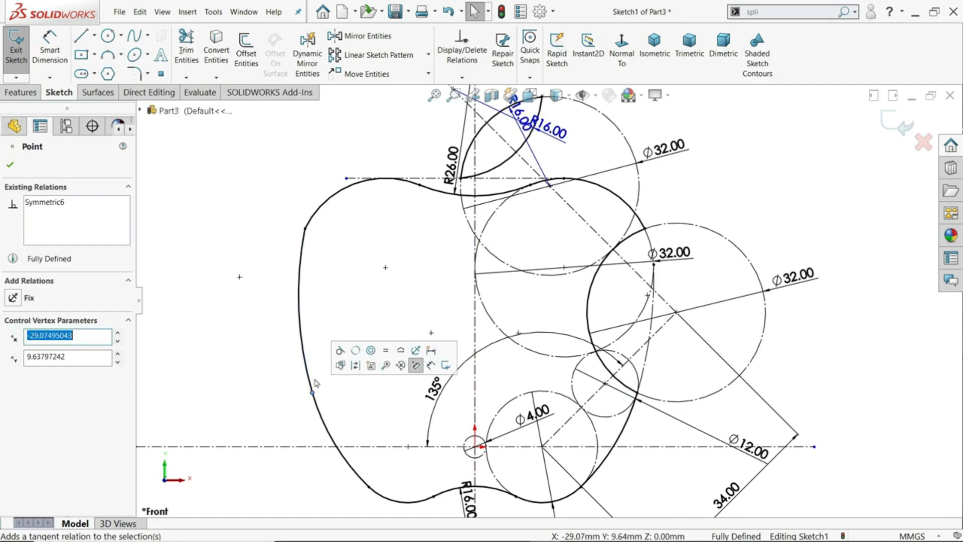
left_click(305, 228)
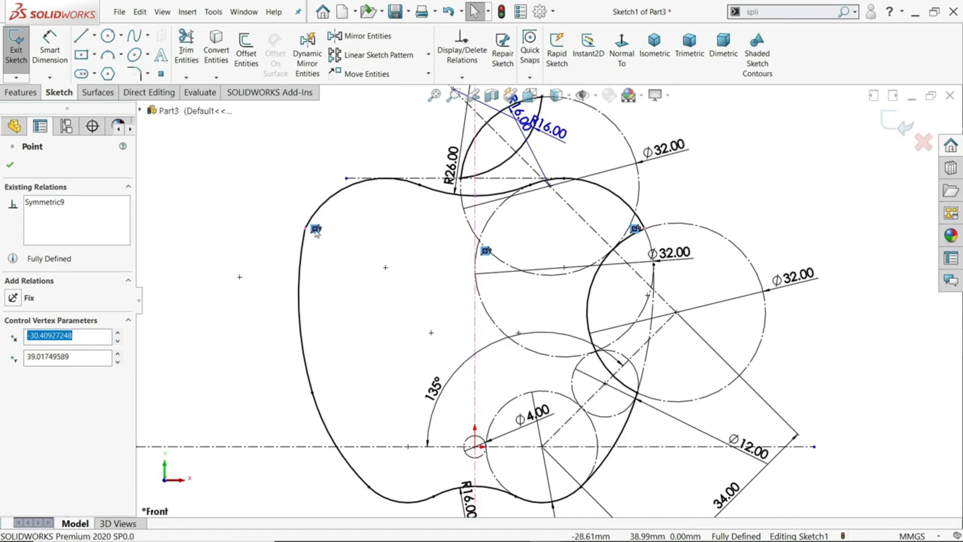
left_click(315, 229)
key("Delete")
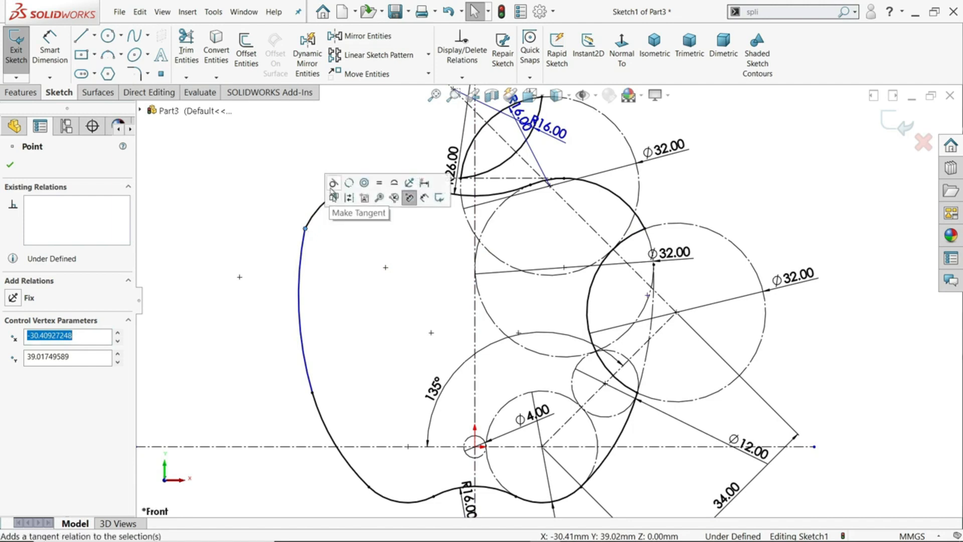
left_click(334, 190)
left_click(222, 311)
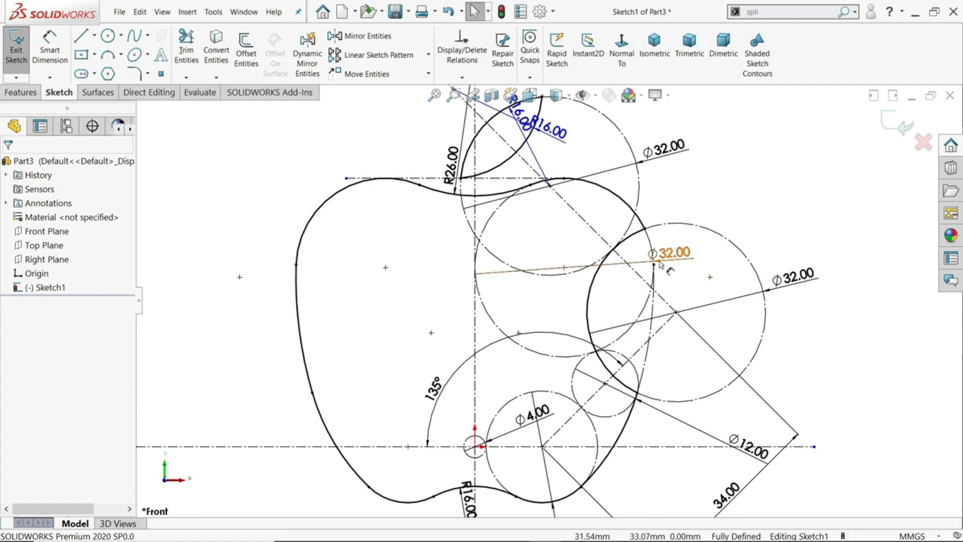
Extrude the closed apple and leaf profiles 1 mm blind from the sketch plane as a boss
scroll(592, 225, "up", 2)
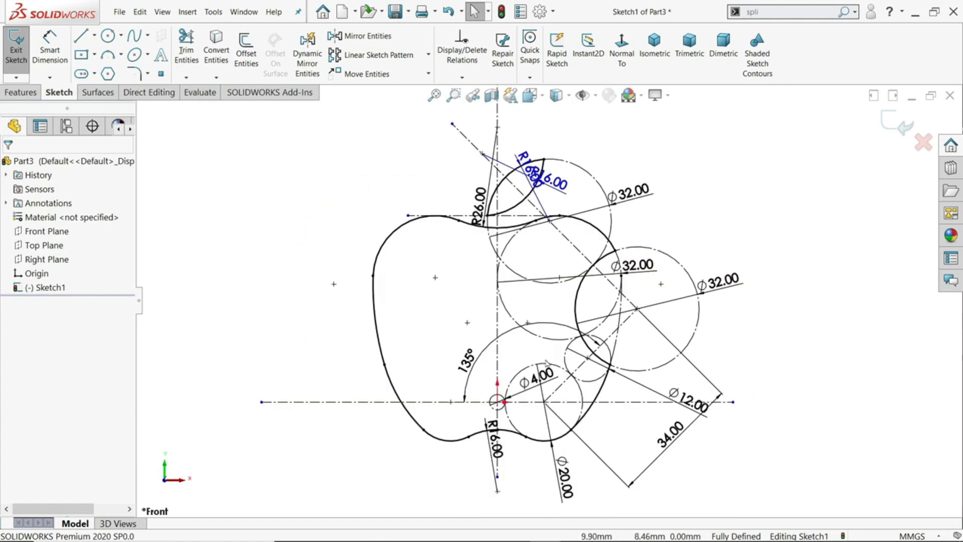
scroll(539, 196, "down", 1)
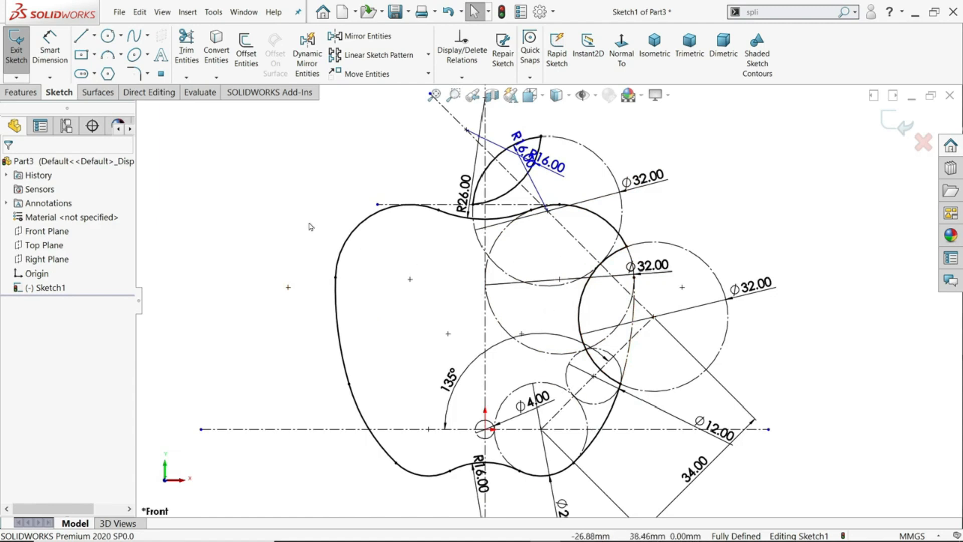
left_click(22, 93)
left_click(22, 57)
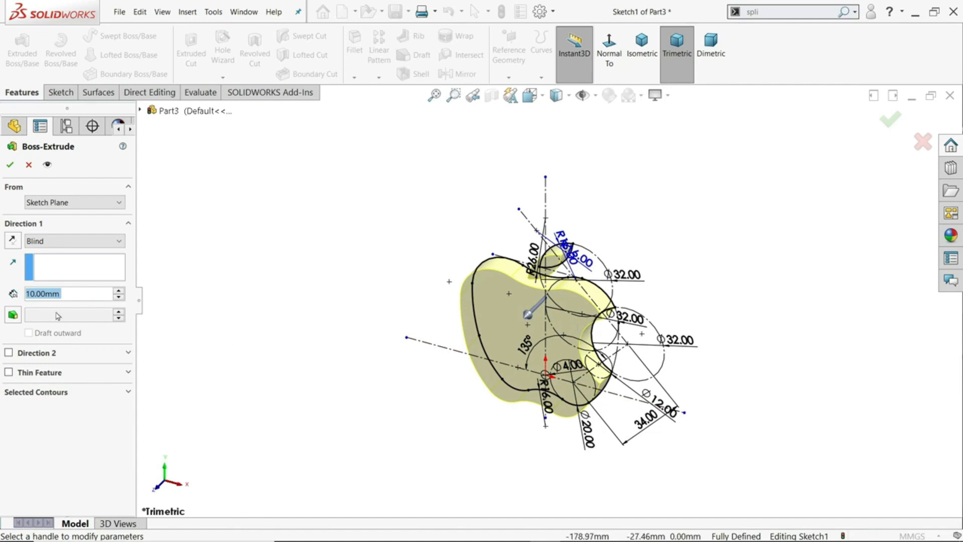
type("1")
key("Return")
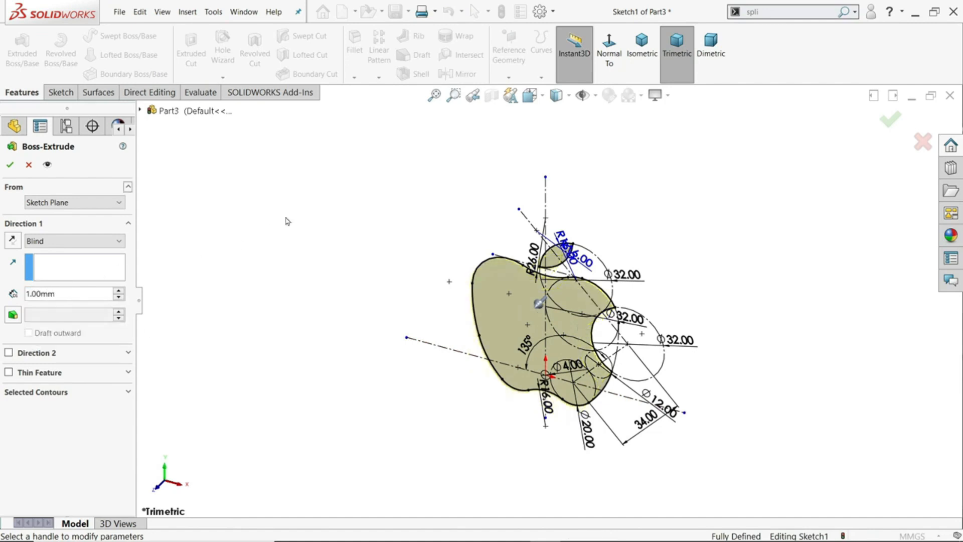
left_click(10, 164)
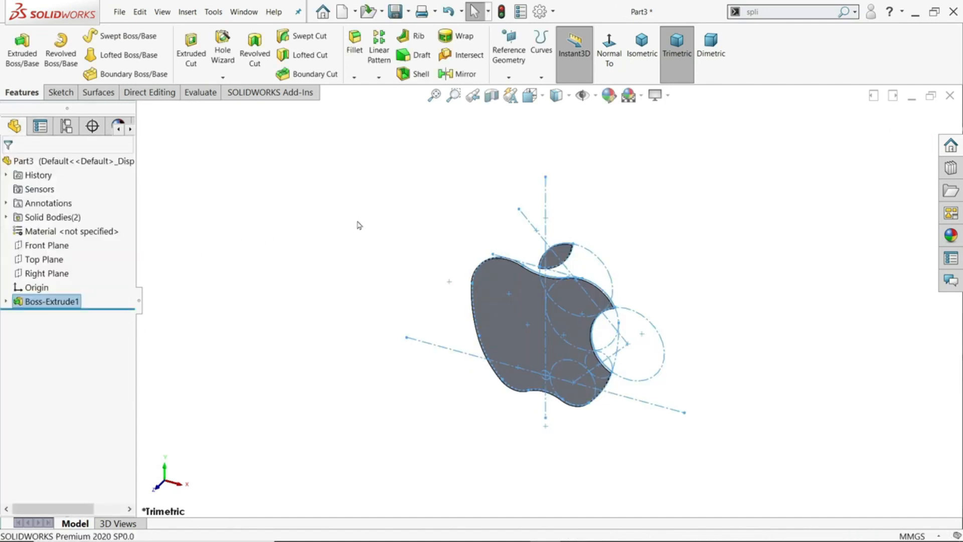
Apply a black color appearance from the standard swatches to the whole part
scroll(572, 347, "down", 2)
middle_click_drag(663, 320, 668, 299)
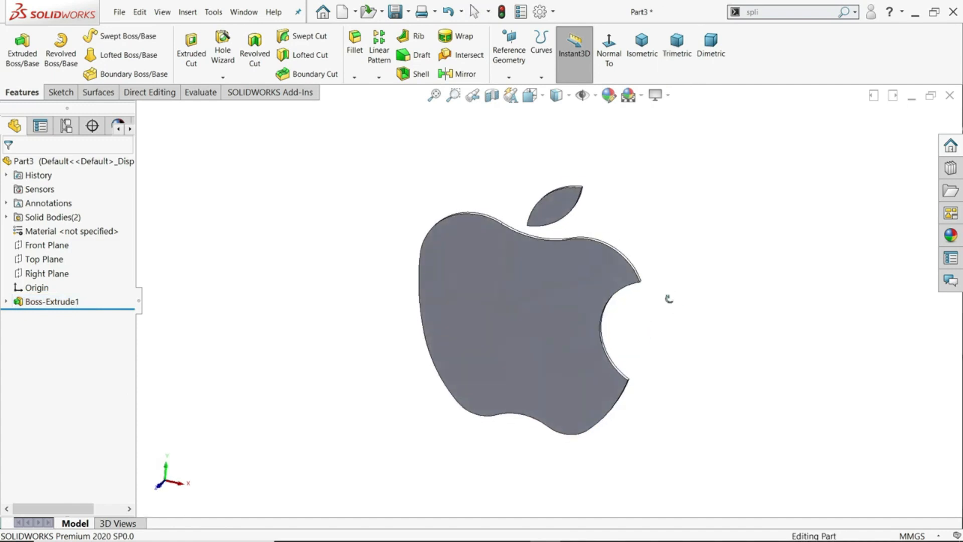
left_click(98, 164)
left_click(608, 95)
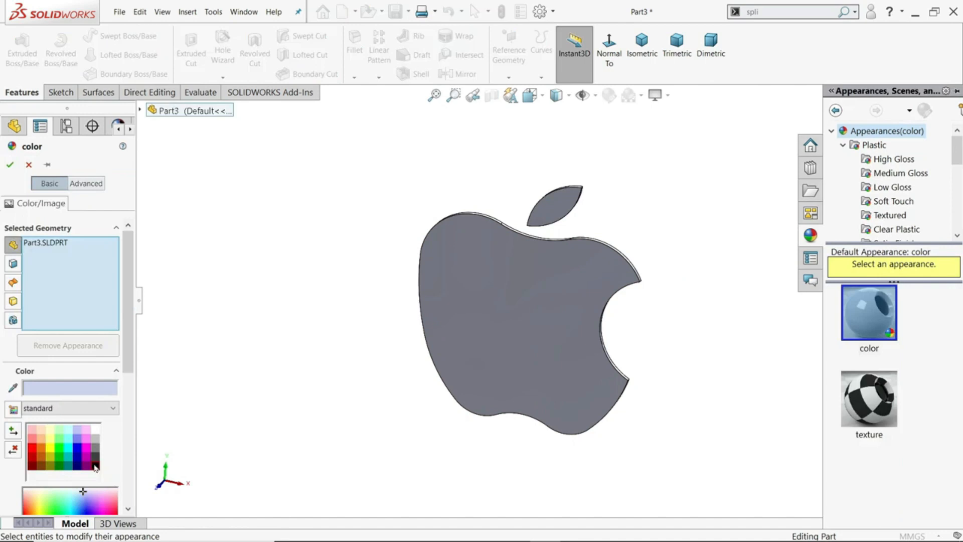
left_click(96, 466)
left_click(9, 164)
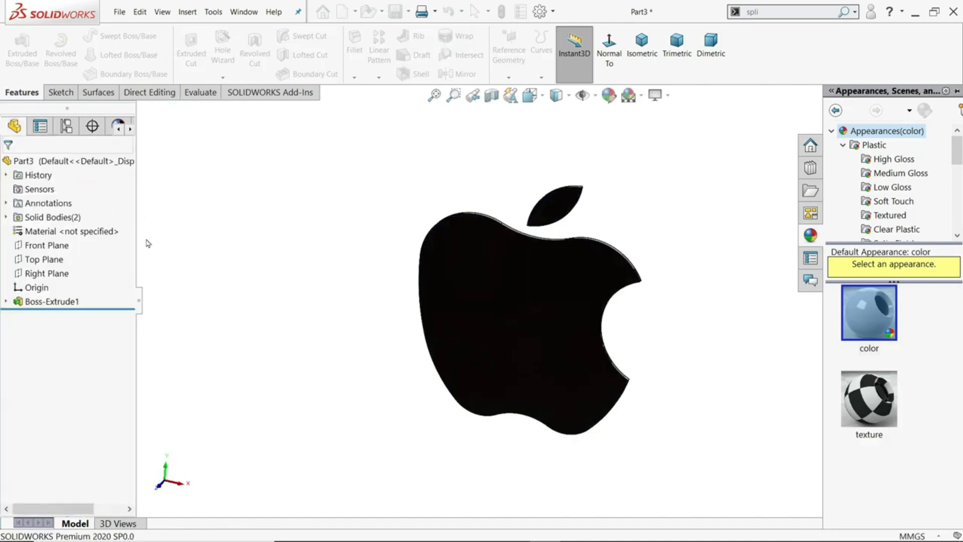
scroll(660, 240, "down", 4)
mouse_move(656, 248)
middle_mouse_down()
mouse_move(597, 322)
mouse_move(451, 363)
mouse_move(645, 339)
mouse_move(664, 215)
mouse_move(645, 348)
mouse_move(626, 312)
mouse_move(639, 333)
mouse_move(541, 393)
mouse_move(626, 248)
mouse_move(580, 385)
middle_mouse_up()
scroll(513, 300, "down", 1)
middle_click_drag(524, 328, 516, 262)
middle_click_drag(516, 263, 514, 311)
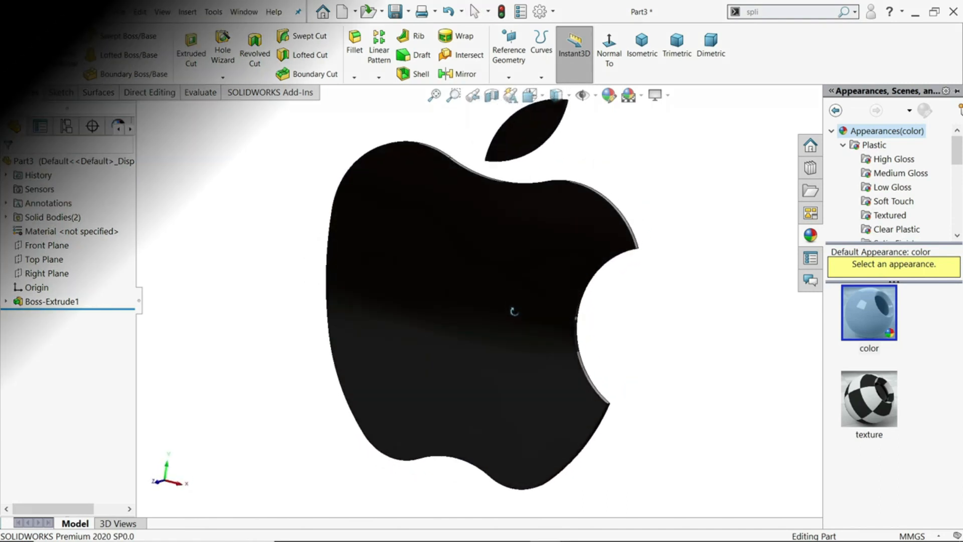